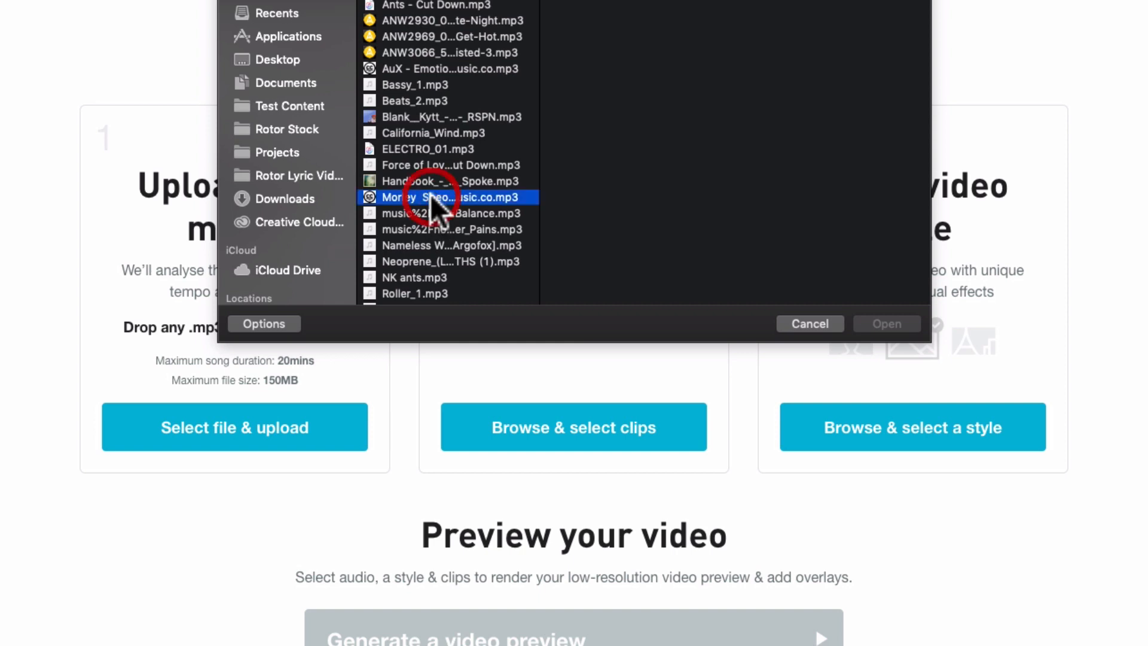
# Step: Upload Morley__Speo_-_Hope_ccmusic.co.mp3 as the music for the video
pyautogui.click(866, 323)
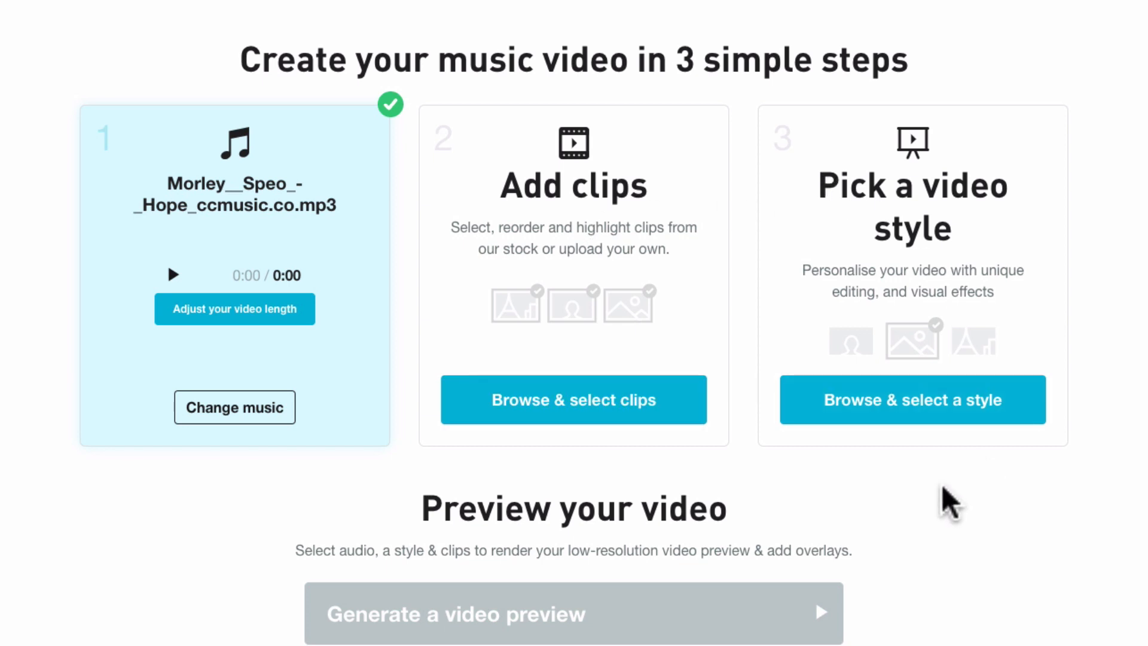
# Step: Preview the Quaker style from the featured styles and apply it to the video
pyautogui.click(910, 407)
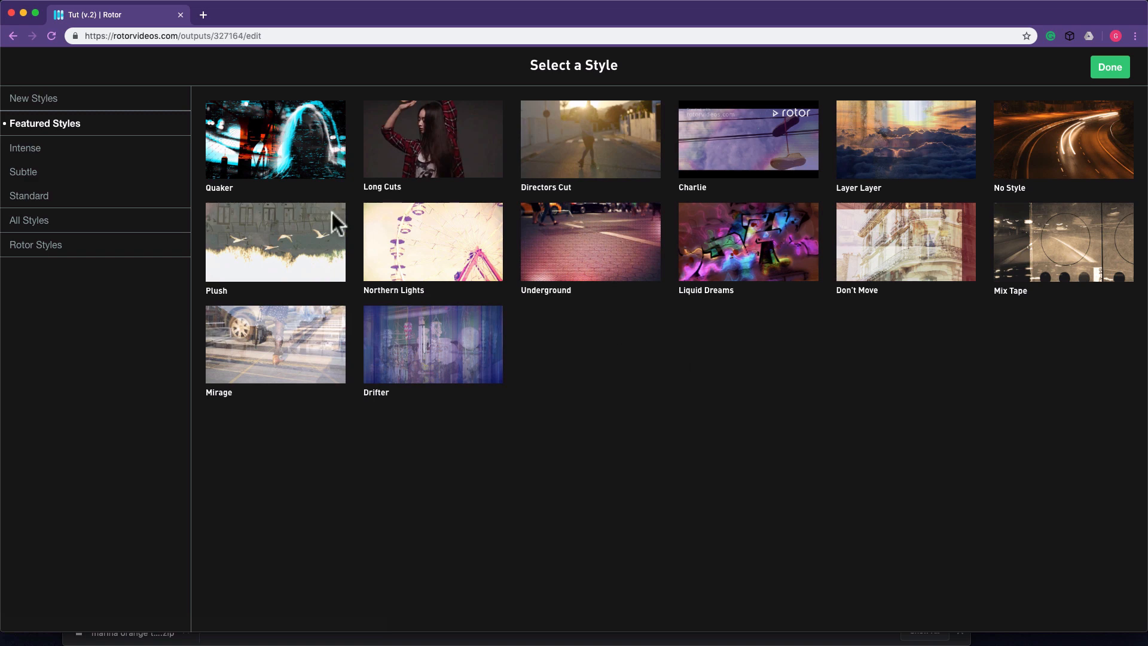
pyautogui.click(294, 155)
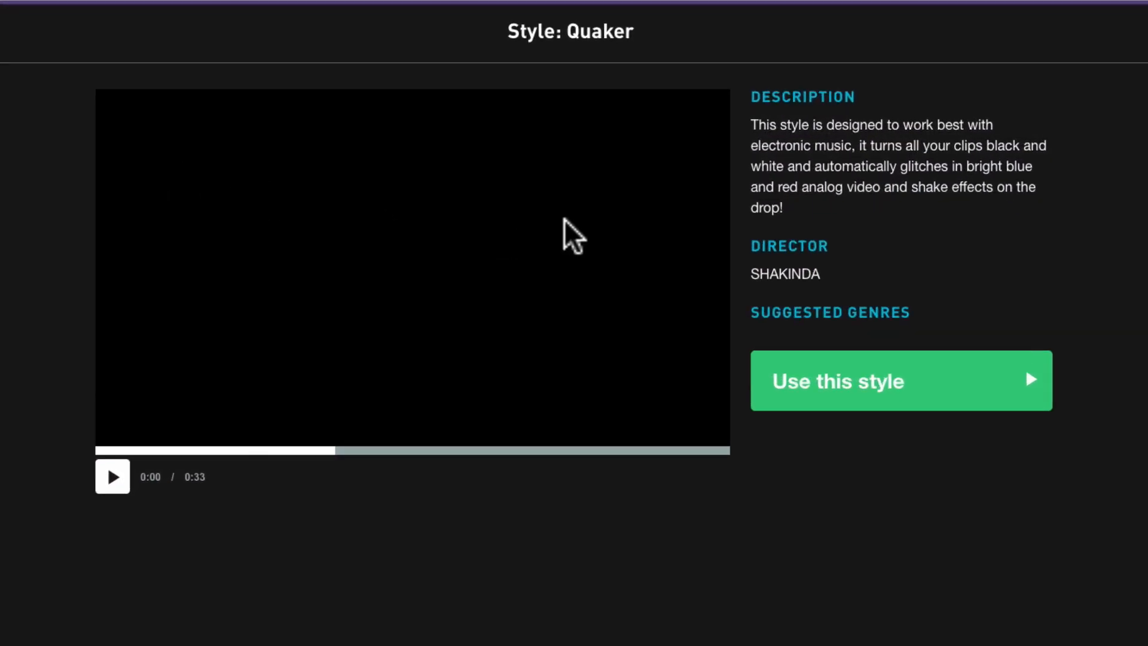
pyautogui.click(113, 486)
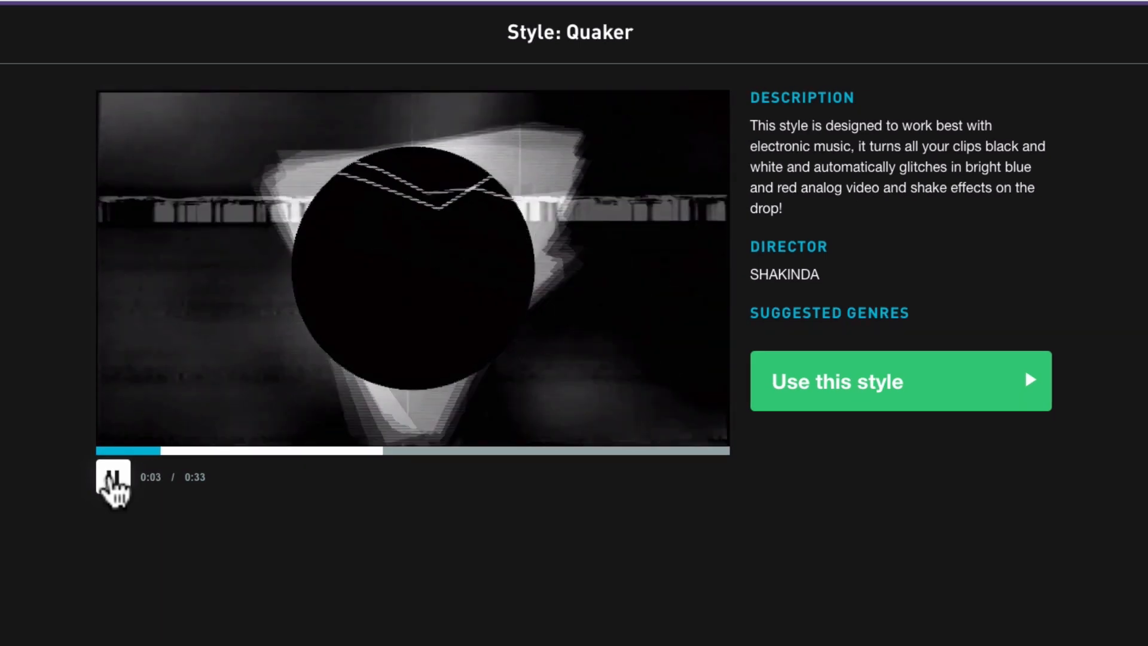
pyautogui.click(113, 479)
pyautogui.click(864, 395)
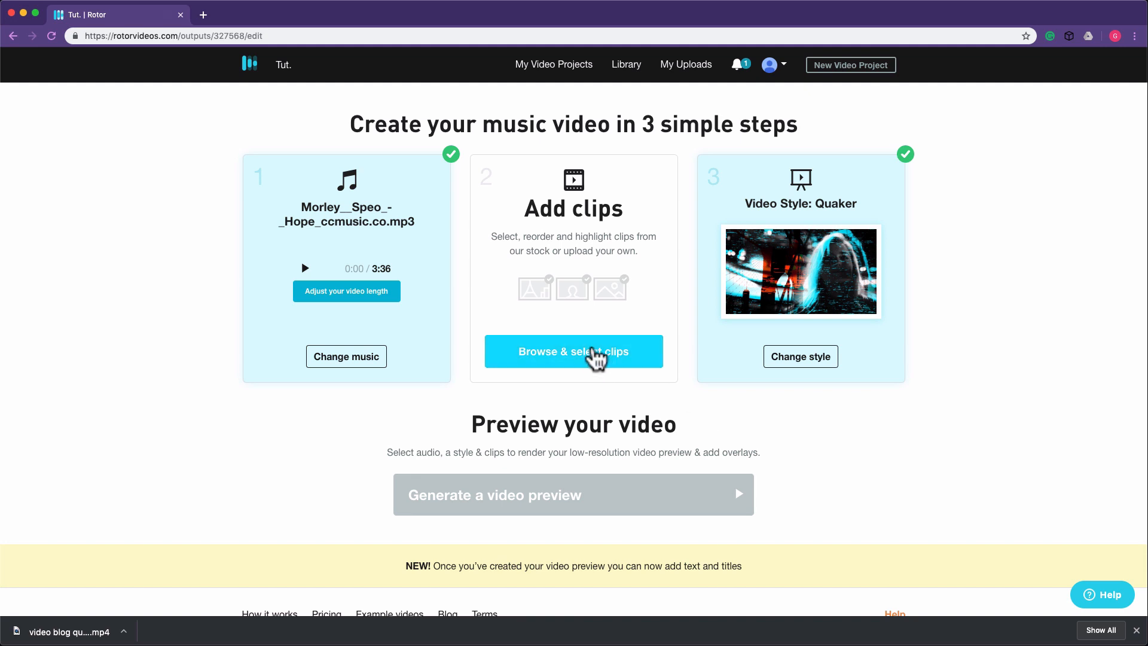
# Step: Browse the free stock clip collections and open City and Streets
pyautogui.click(590, 354)
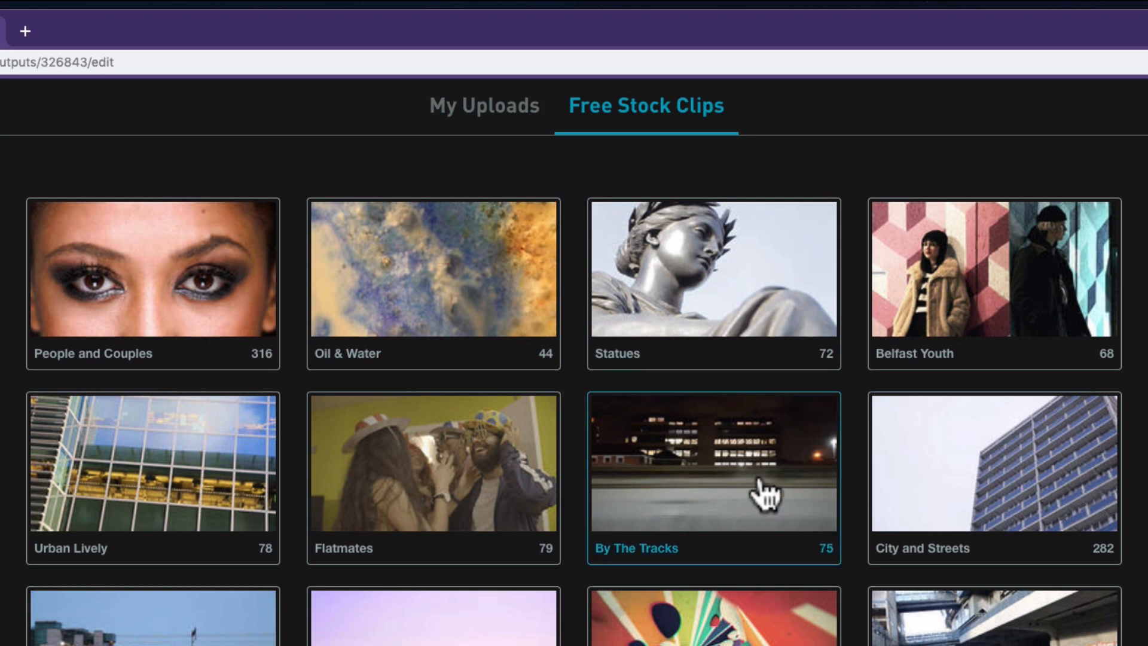
pyautogui.scroll(-4, 763, 491)
pyautogui.scroll(3, 765, 492)
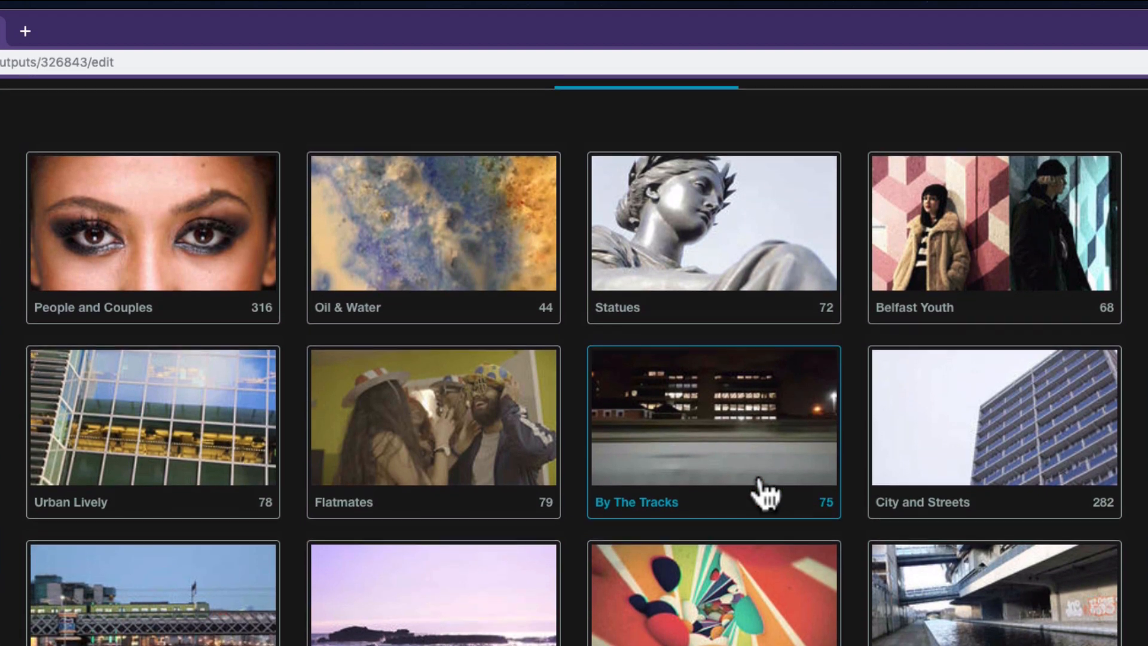
pyautogui.click(951, 438)
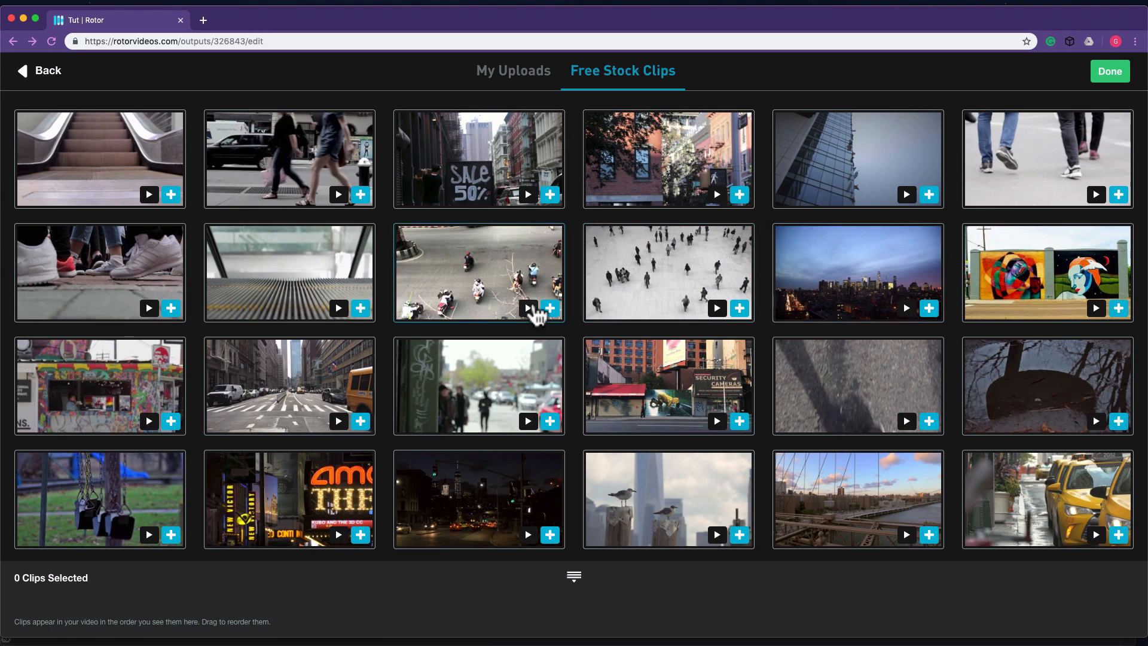
# Step: Look through the City and Streets clips for suitable skyline and building footage
pyautogui.scroll(-10, 537, 312)
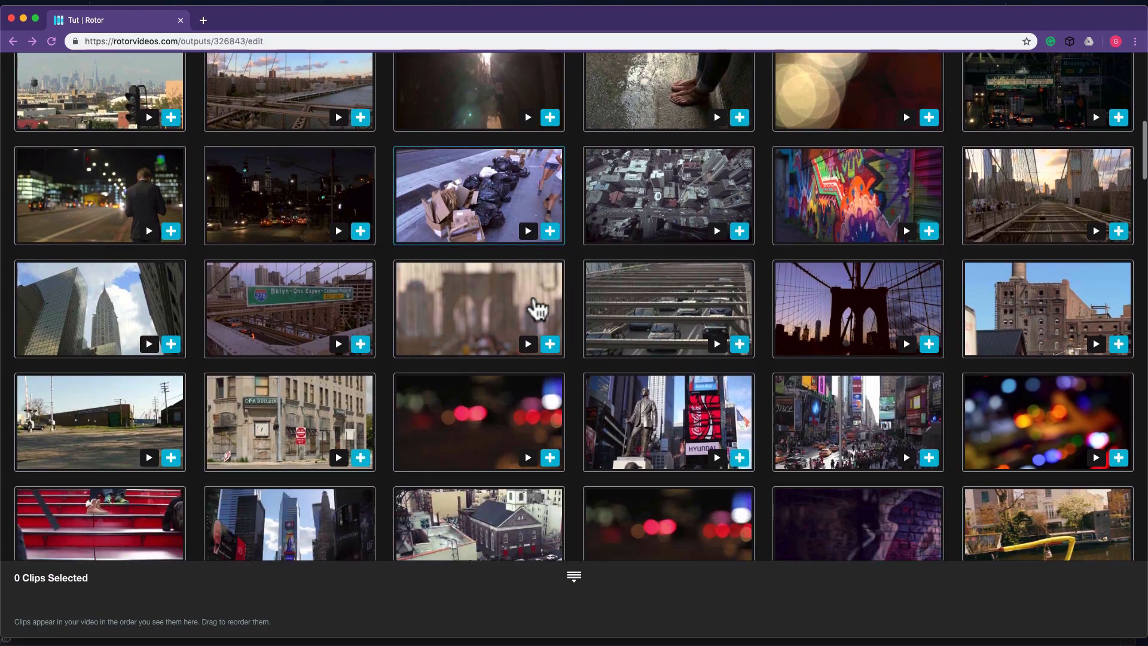
pyautogui.scroll(-12, 537, 309)
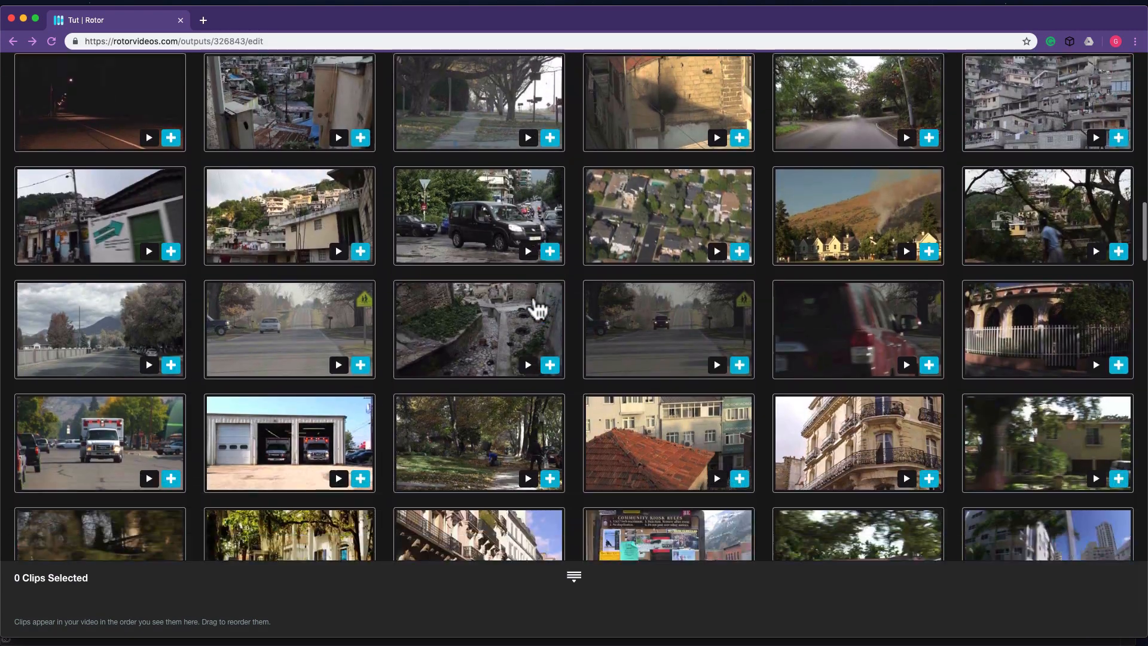
pyautogui.scroll(-12, 538, 310)
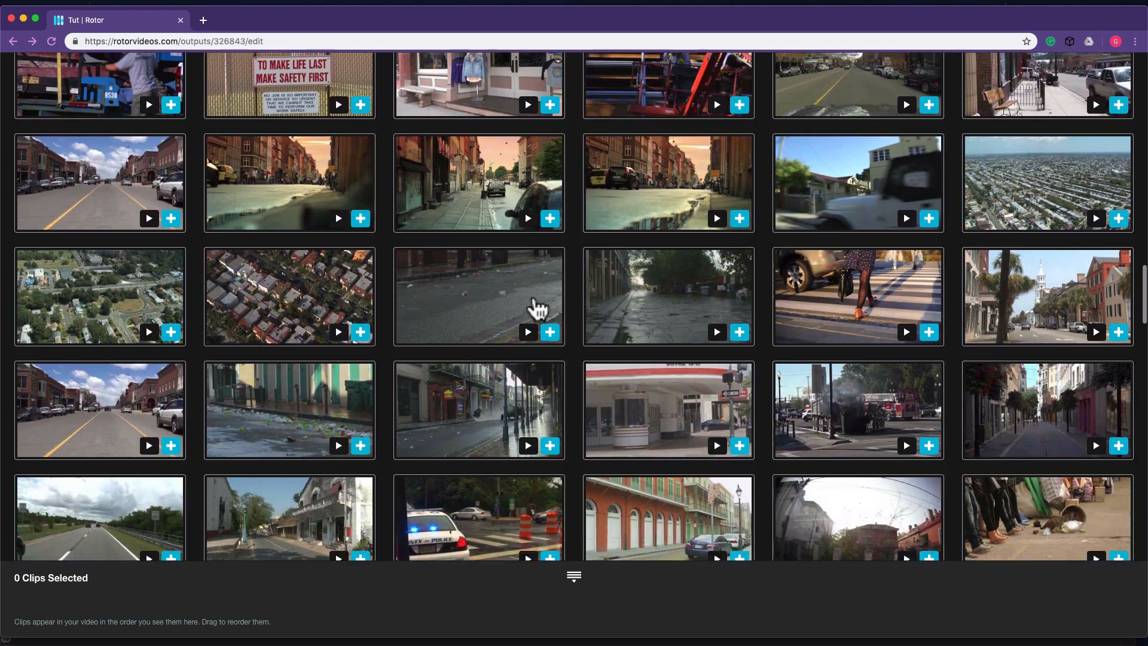
pyautogui.scroll(-10, 537, 310)
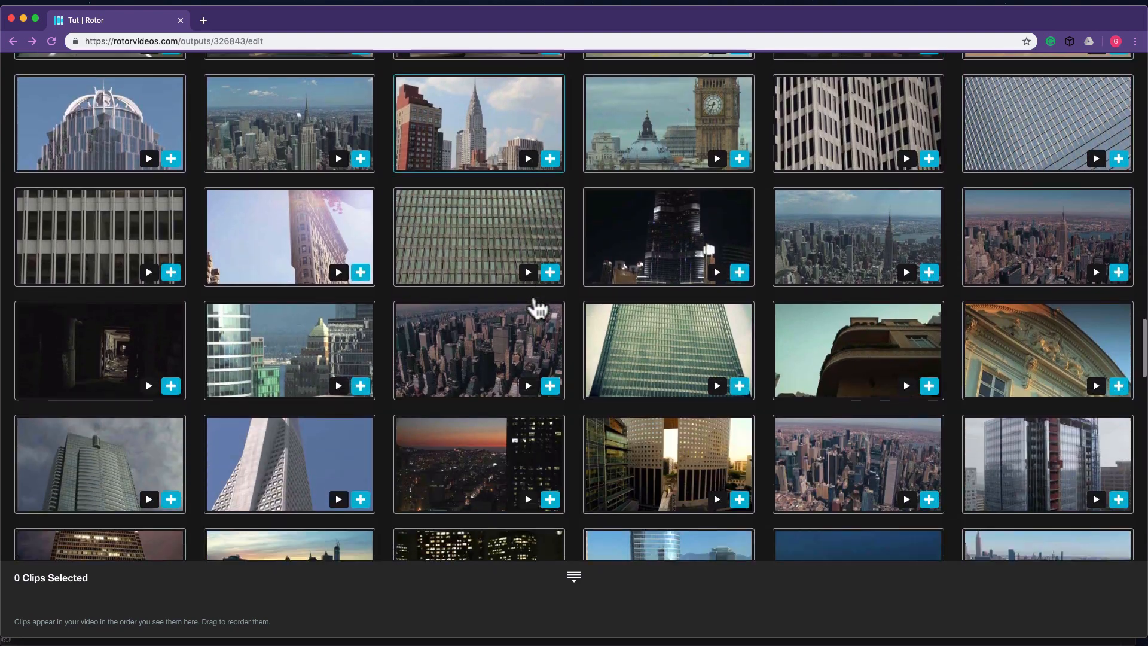
pyautogui.scroll(-6, 537, 309)
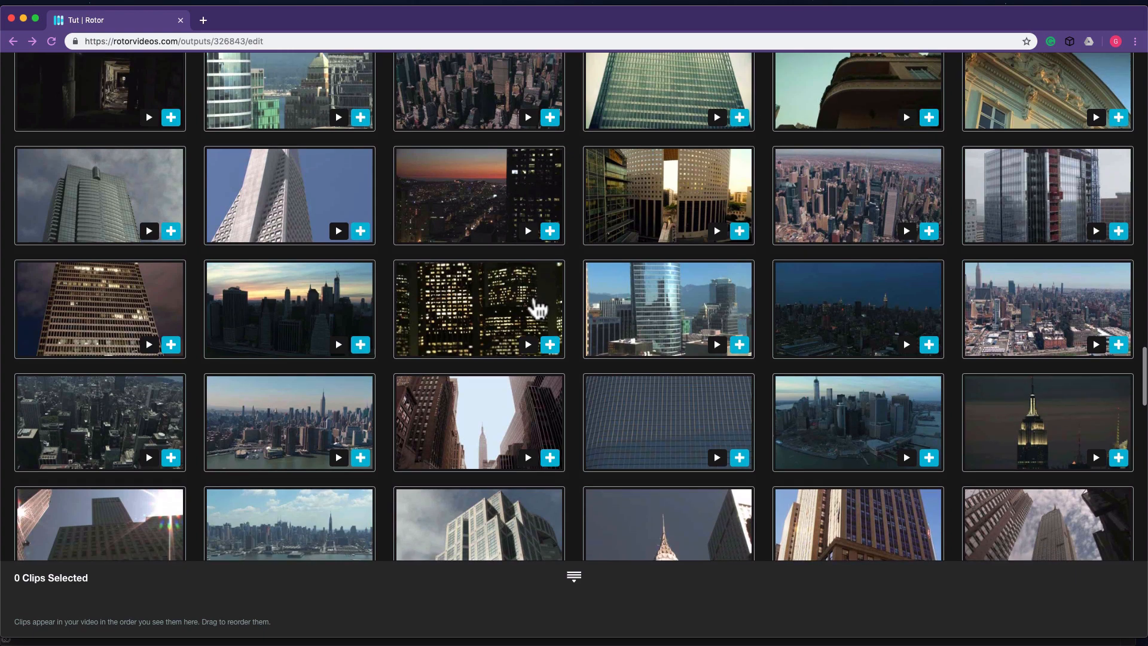
pyautogui.scroll(-7, 537, 309)
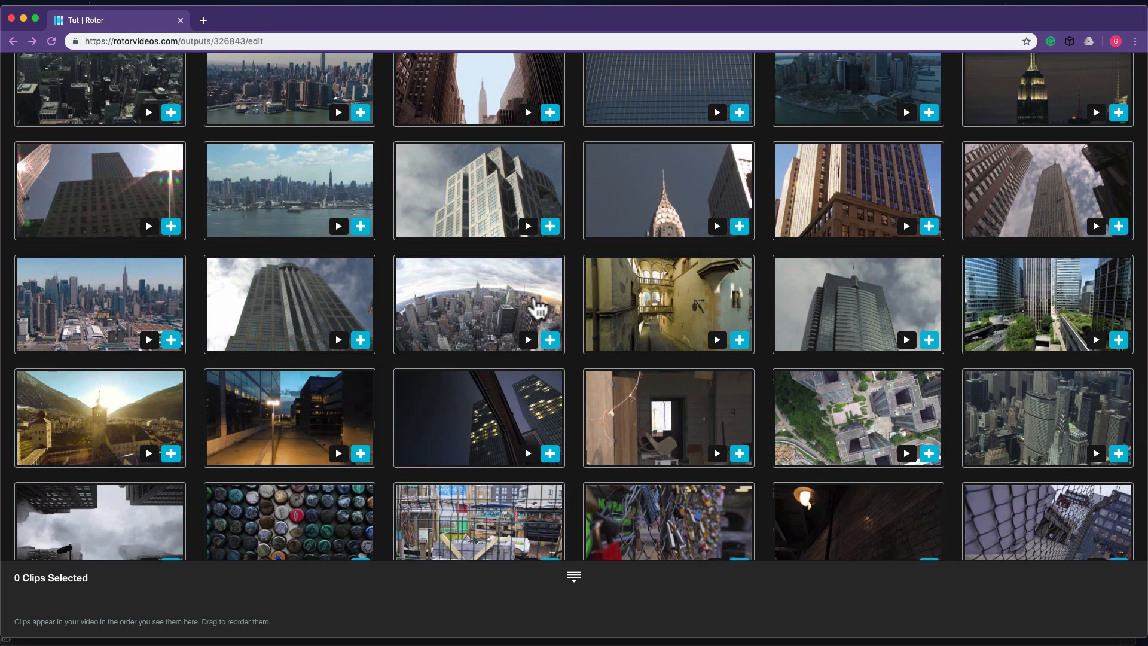
pyautogui.scroll(5, 537, 310)
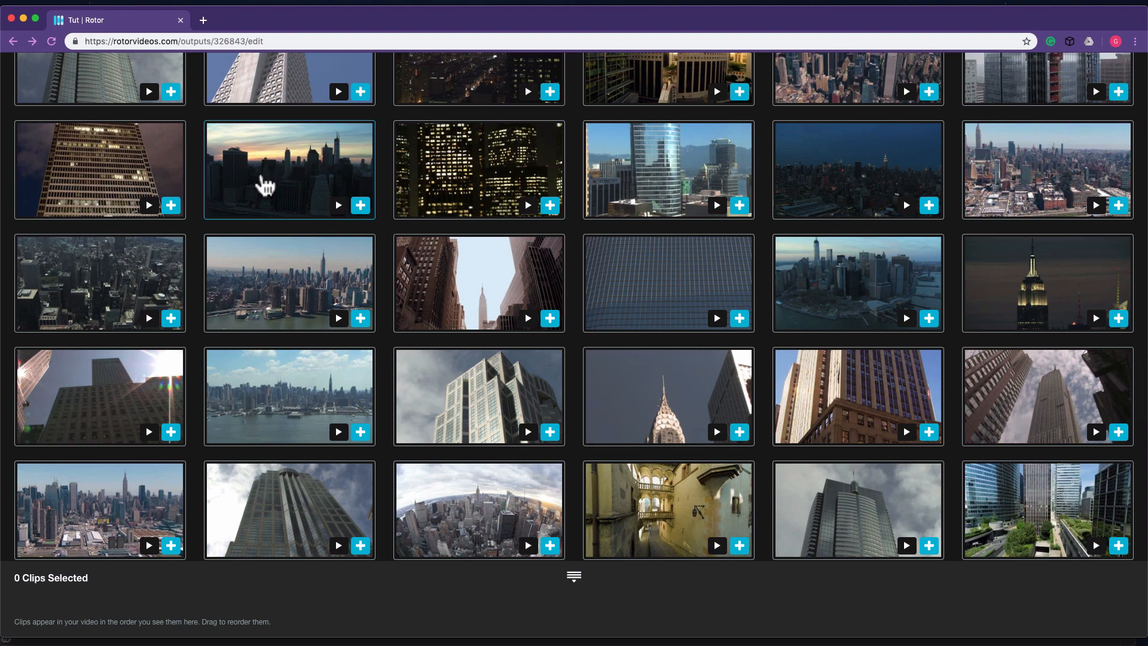
pyautogui.scroll(2, 328, 198)
pyautogui.scroll(-2, 328, 197)
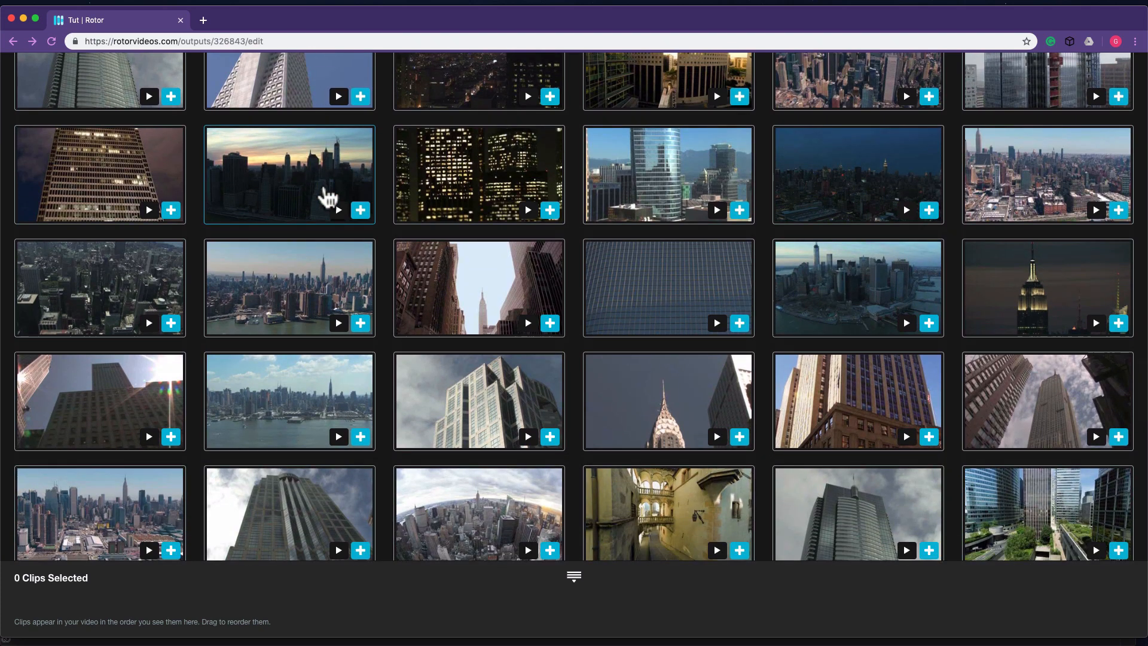
pyautogui.scroll(-2, 328, 197)
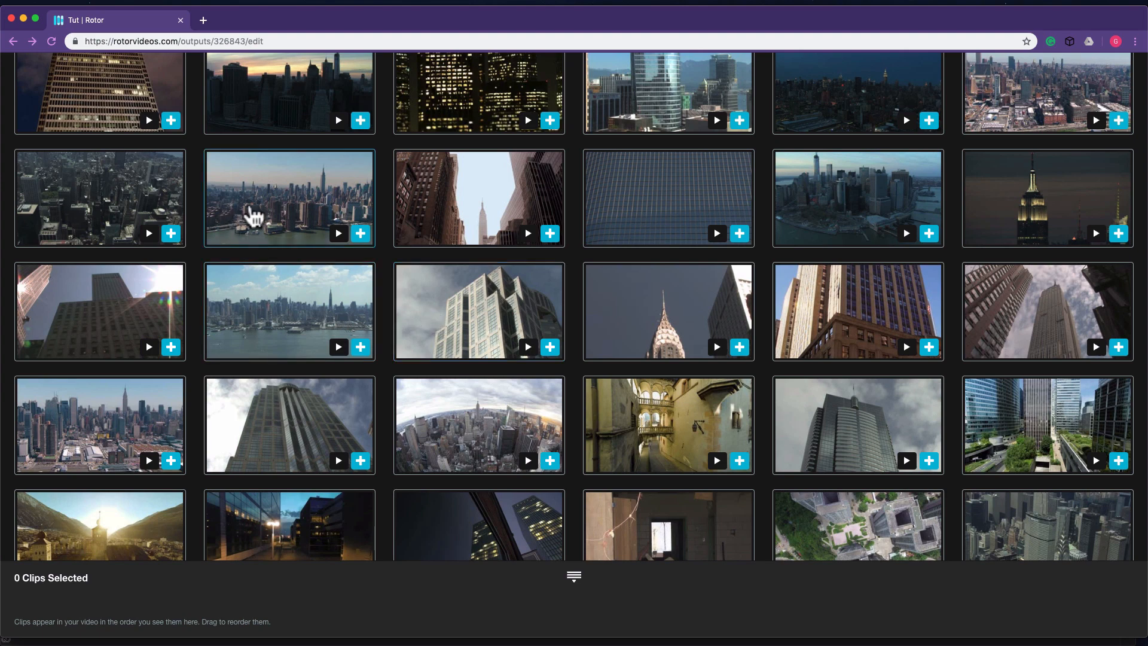
# Step: Preview the City clip of the daytime waterfront skyline and add it to the selected clips
pyautogui.click(338, 233)
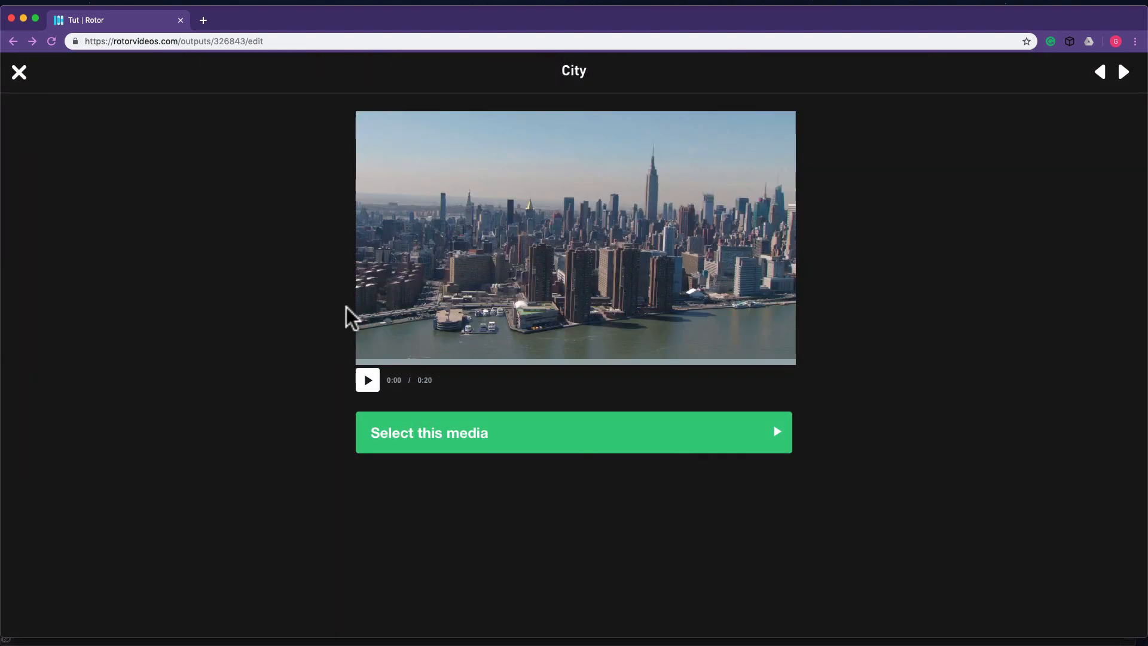
pyautogui.click(368, 382)
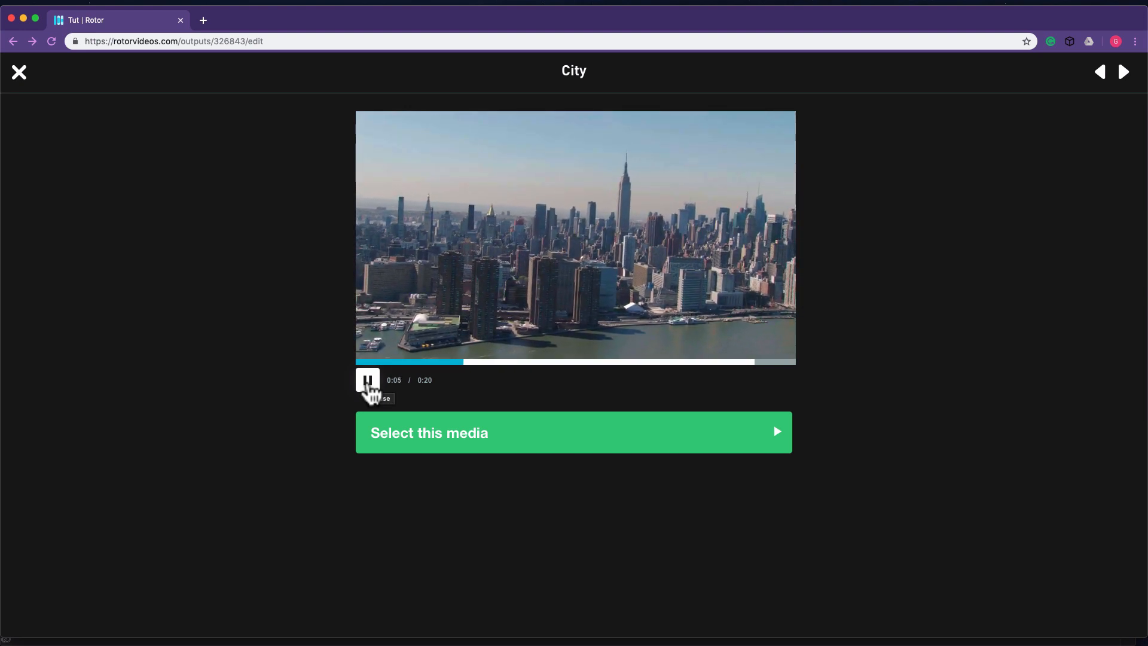
pyautogui.click(368, 382)
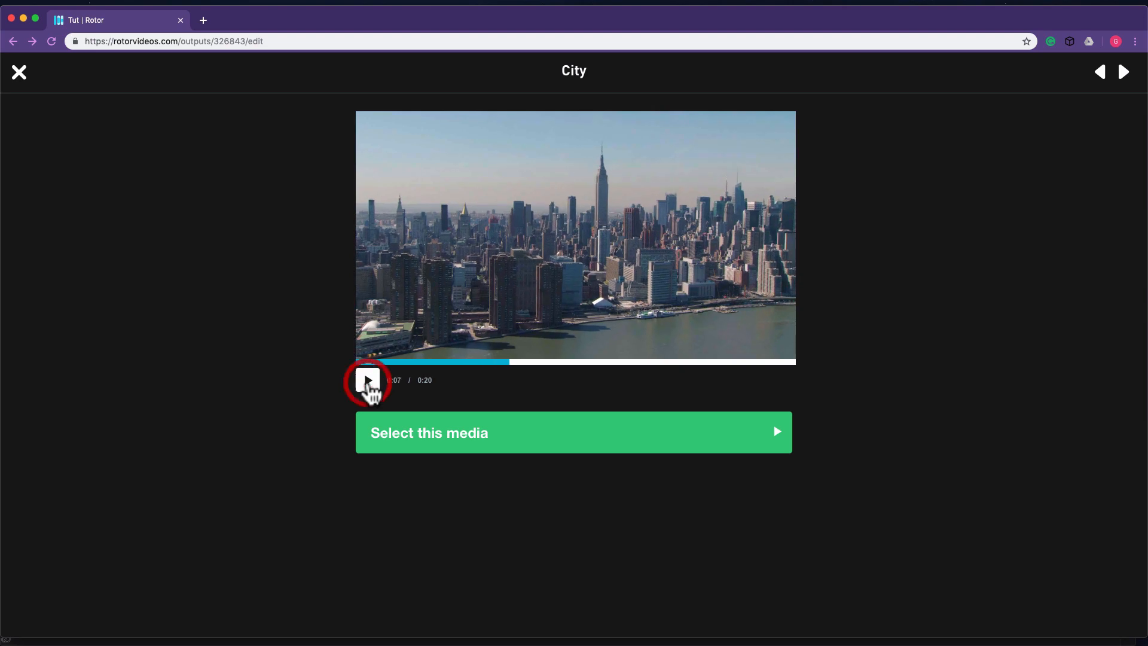
pyautogui.click(462, 439)
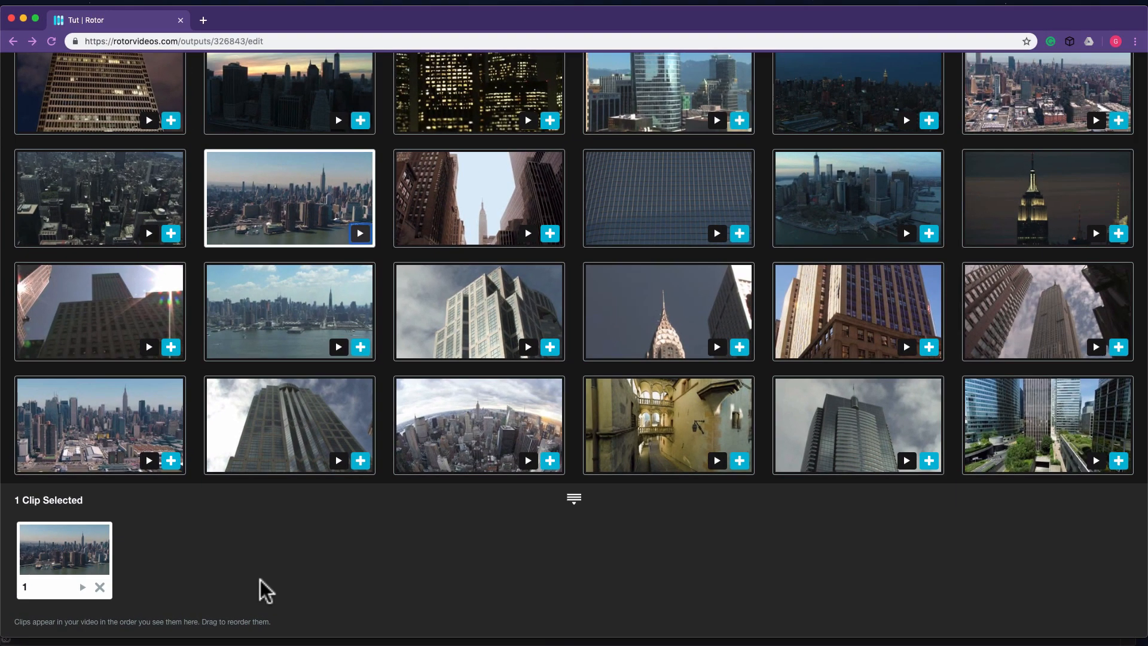
# Step: Preview the Clouds clip of the pale stepped building and add it as the second clip
pyautogui.scroll(5, 311, 271)
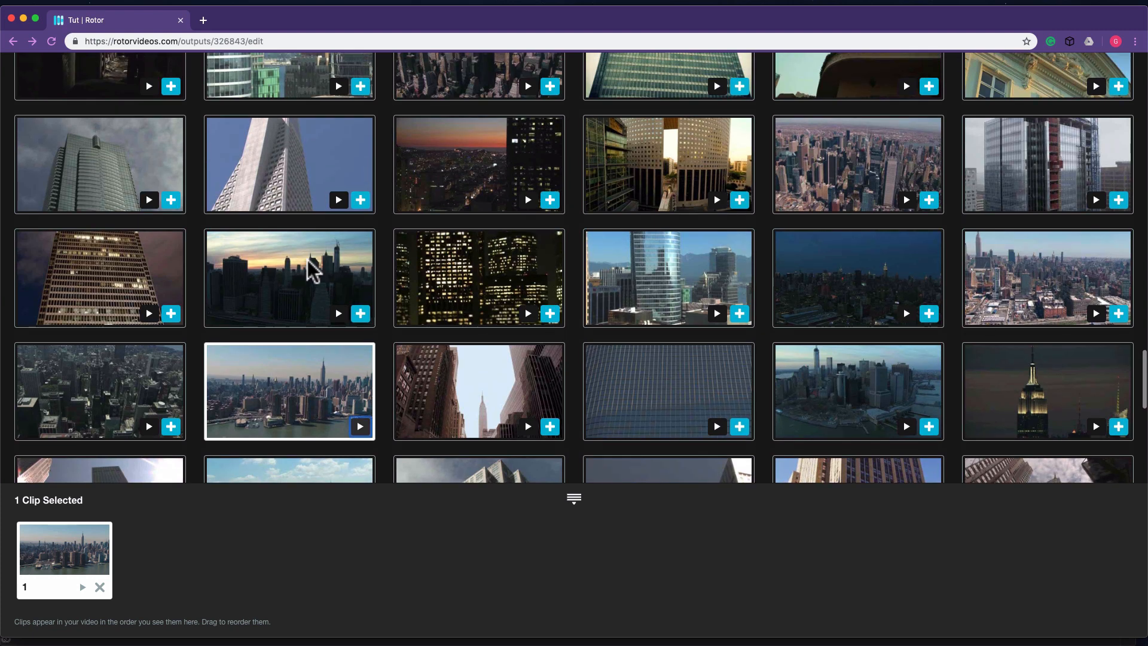
pyautogui.scroll(-8, 311, 271)
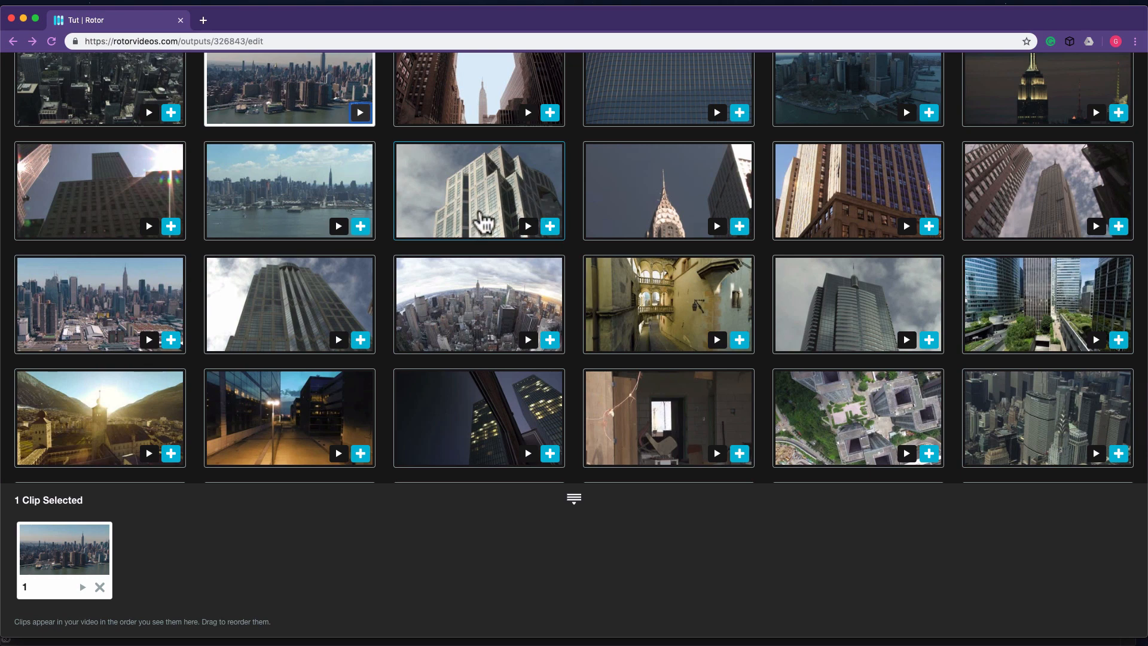
pyautogui.click(528, 223)
pyautogui.click(368, 381)
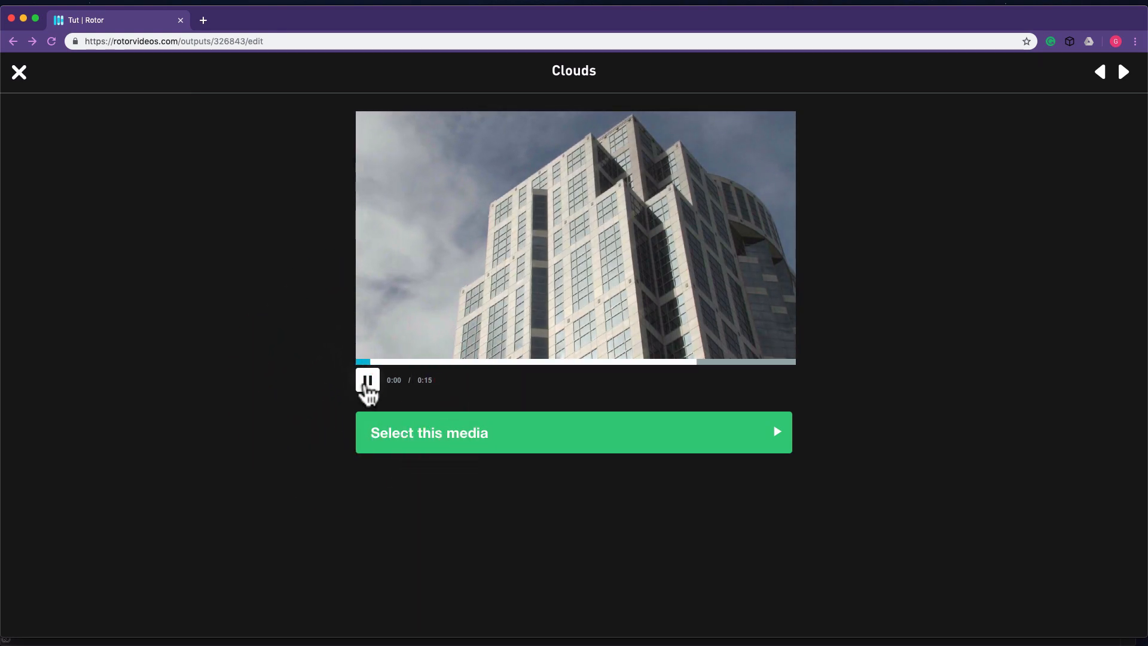
pyautogui.click(367, 380)
pyautogui.click(541, 429)
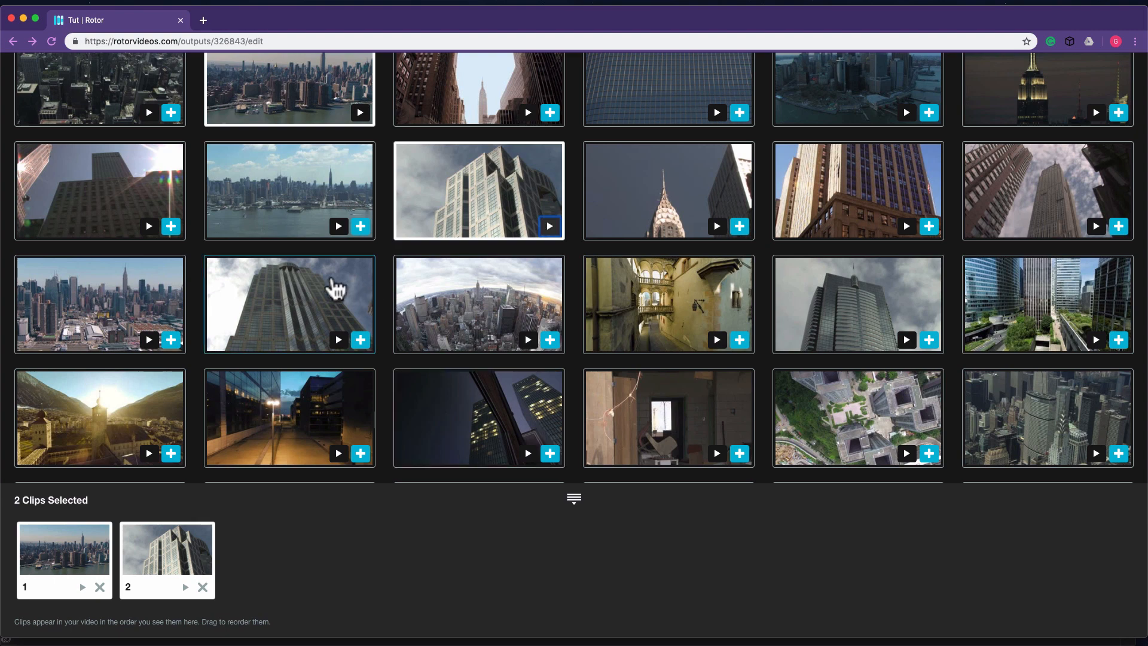
# Step: Preview the Skyscrapers clip looking up at a tower between buildings and add it as the third clip
pyautogui.scroll(1, 308, 294)
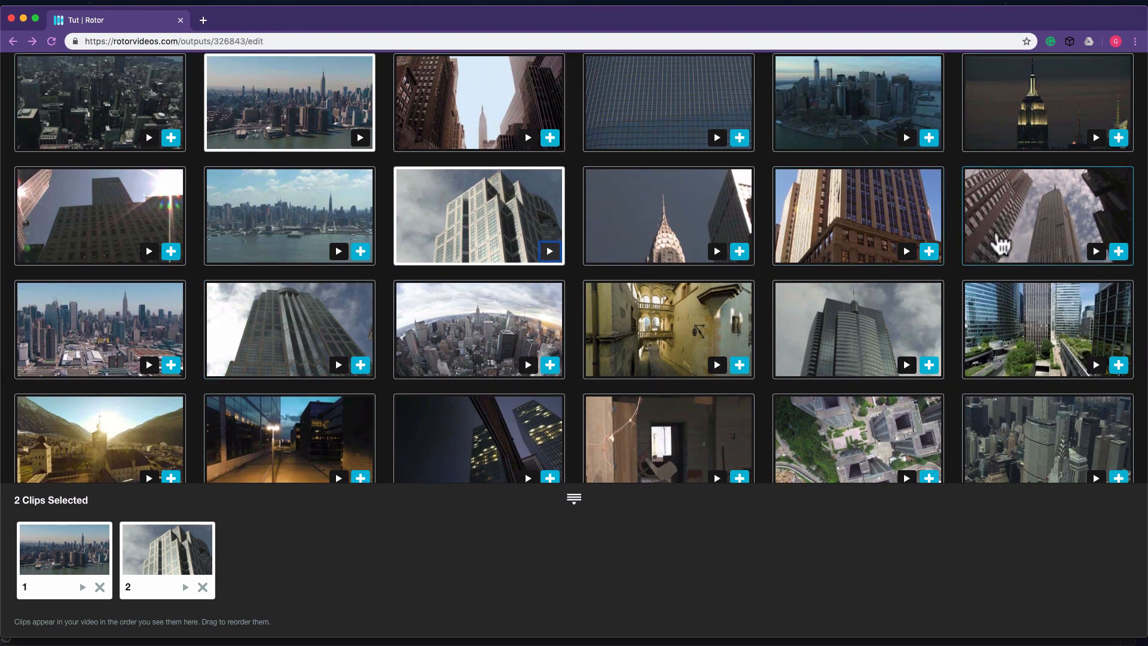
pyautogui.click(1096, 252)
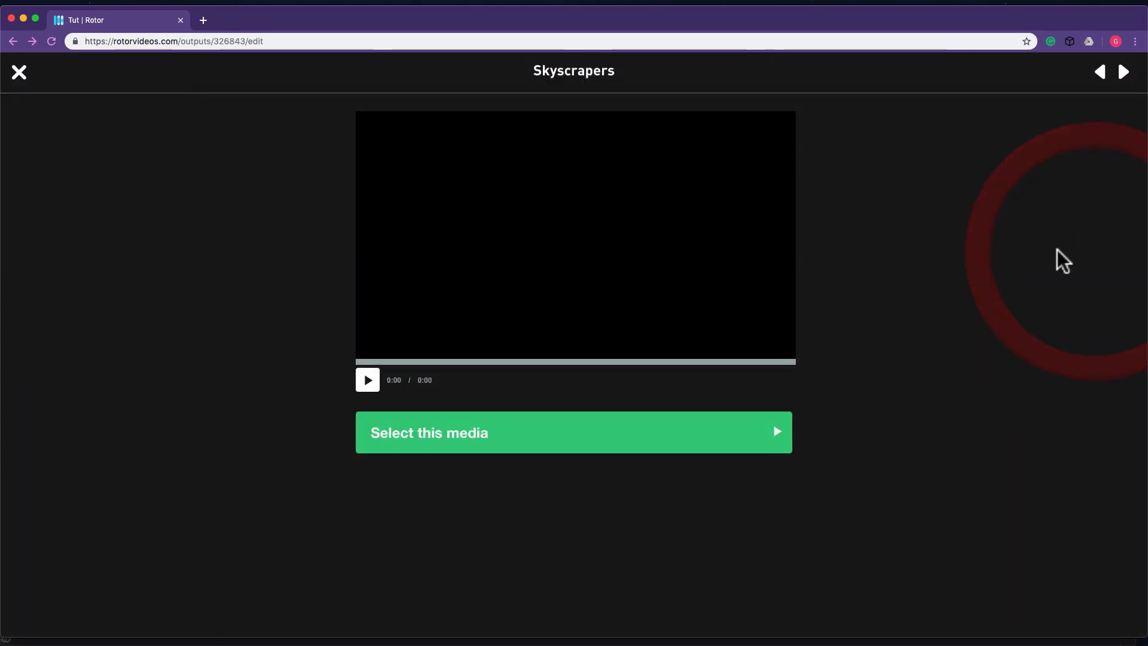
pyautogui.click(366, 390)
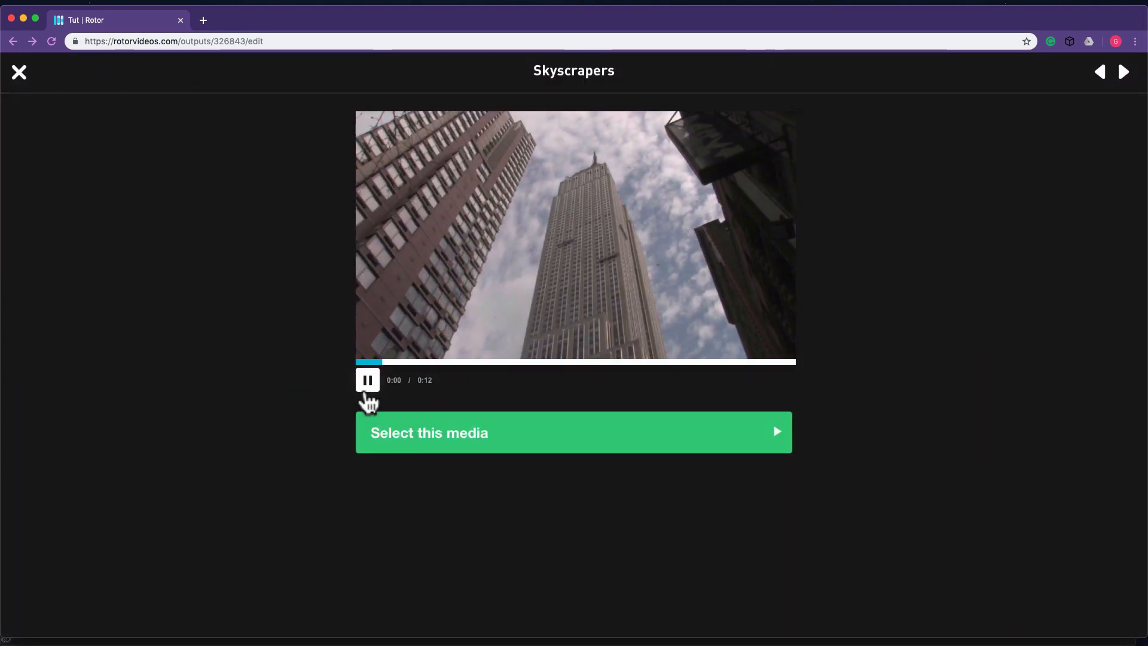
pyautogui.click(367, 394)
pyautogui.click(460, 451)
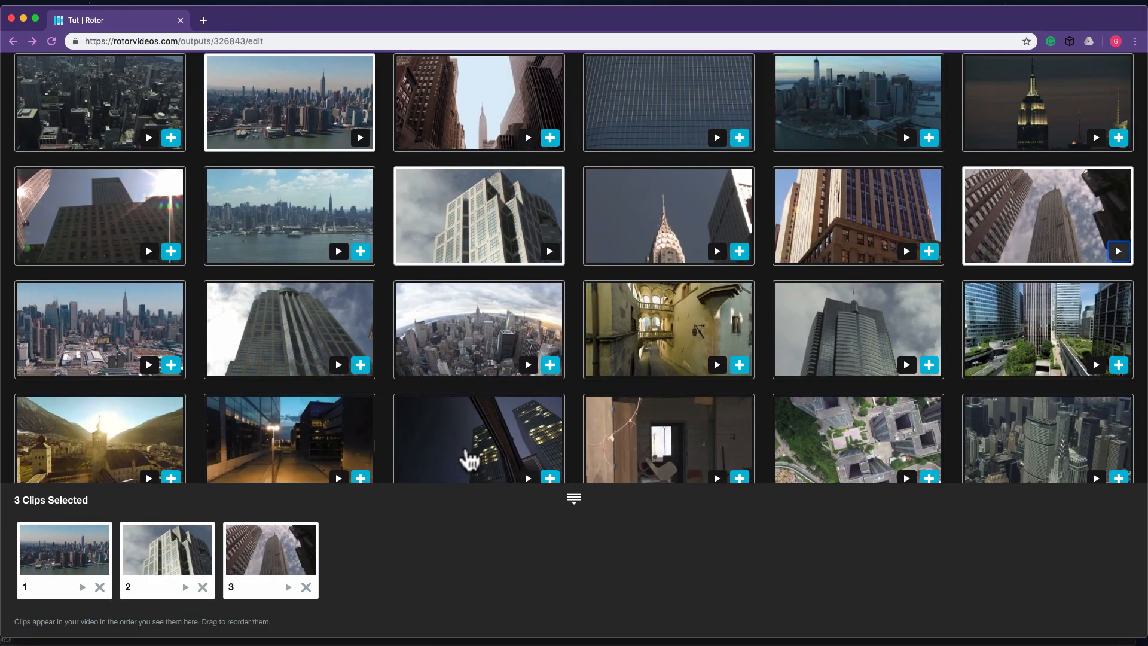
# Step: Look through more City and Streets clips and preview the Skyscraper clip of the tapering white tower against blue sky
pyautogui.scroll(-3, 487, 340)
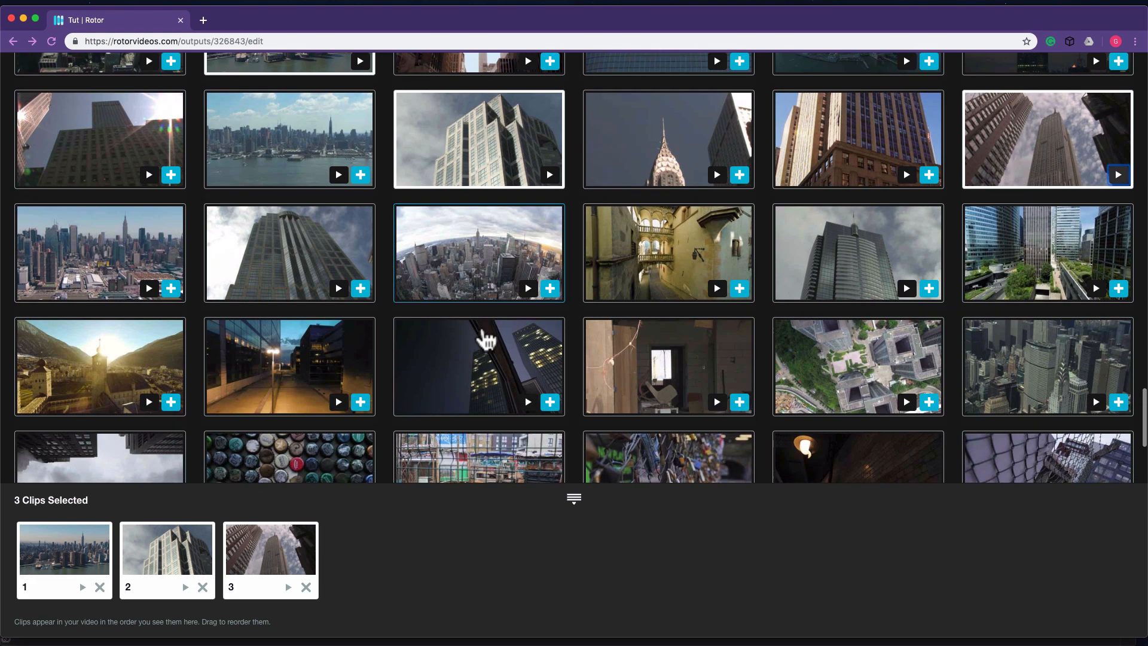
pyautogui.scroll(1, 486, 336)
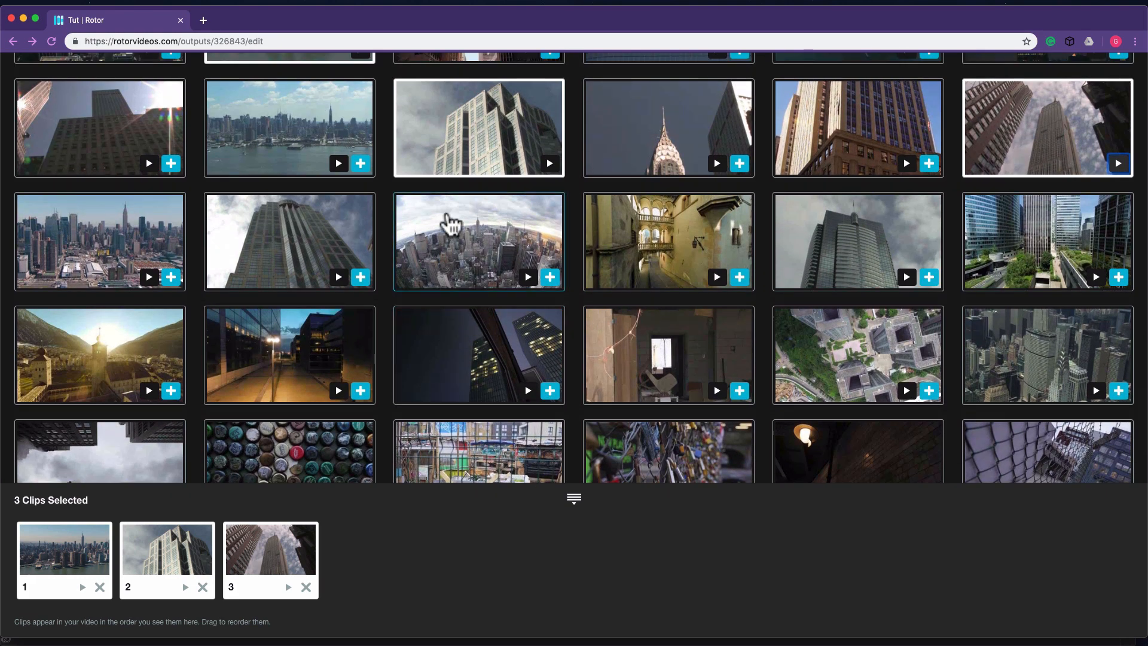
pyautogui.scroll(3, 452, 226)
pyautogui.scroll(-2, 452, 225)
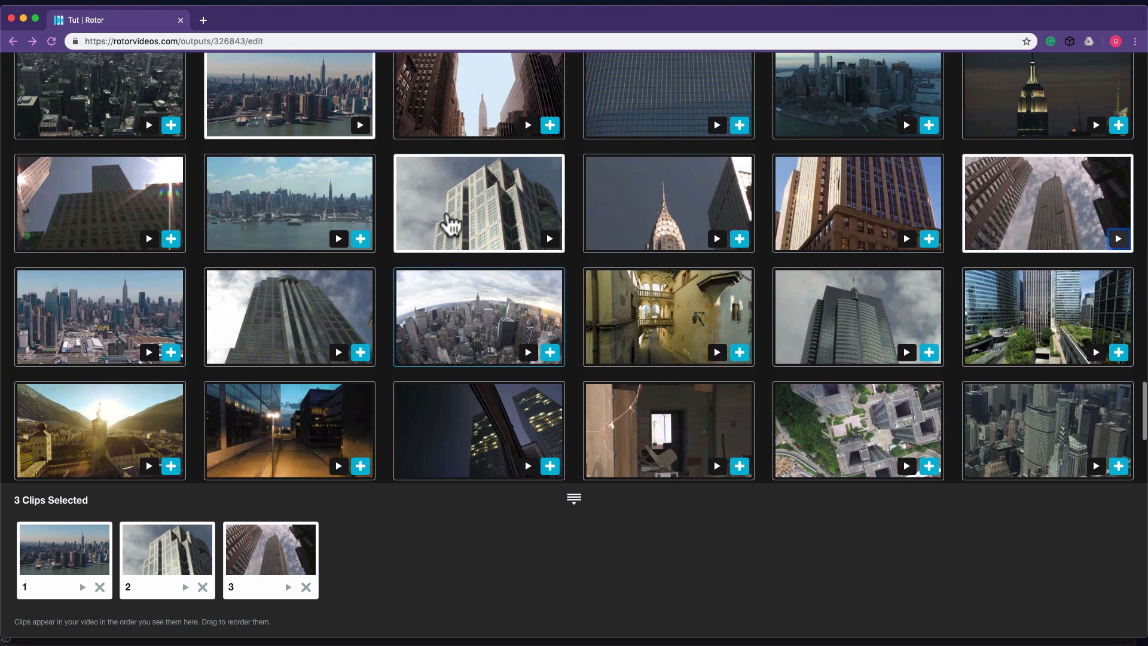
pyautogui.scroll(2, 451, 226)
pyautogui.scroll(5, 451, 226)
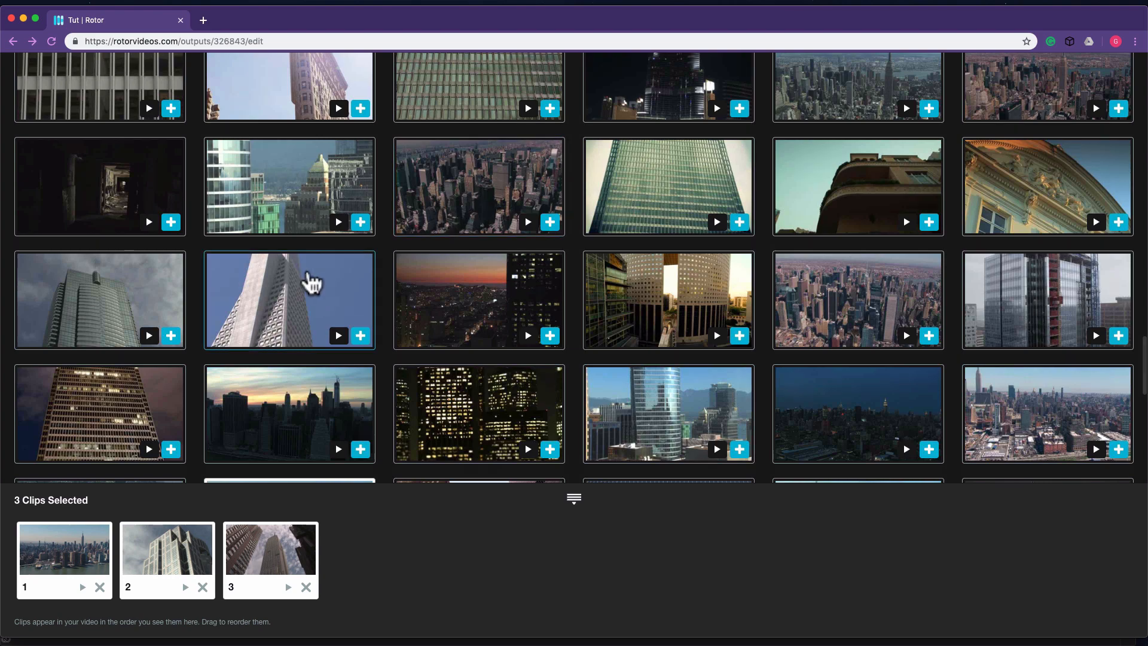
pyautogui.scroll(2, 307, 276)
pyautogui.scroll(-2, 308, 275)
pyautogui.click(295, 334)
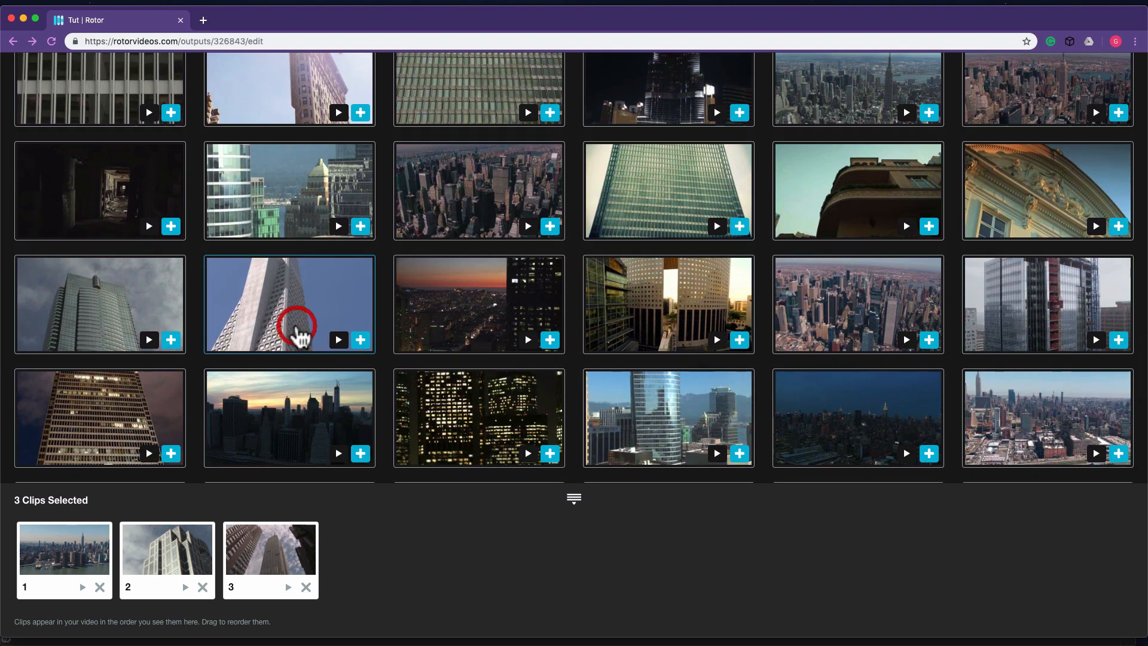
pyautogui.click(368, 380)
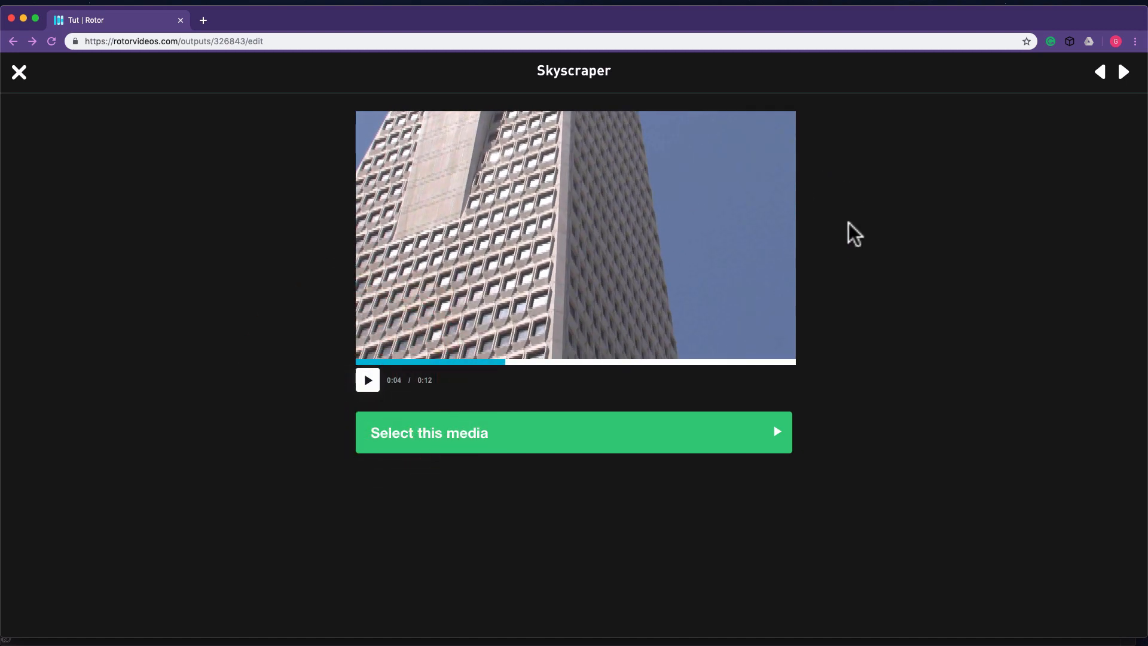
pyautogui.click(19, 75)
# Step: Preview the Windows clip of the angular white facade with dark windows and add it as the fourth clip
pyautogui.scroll(6, 386, 258)
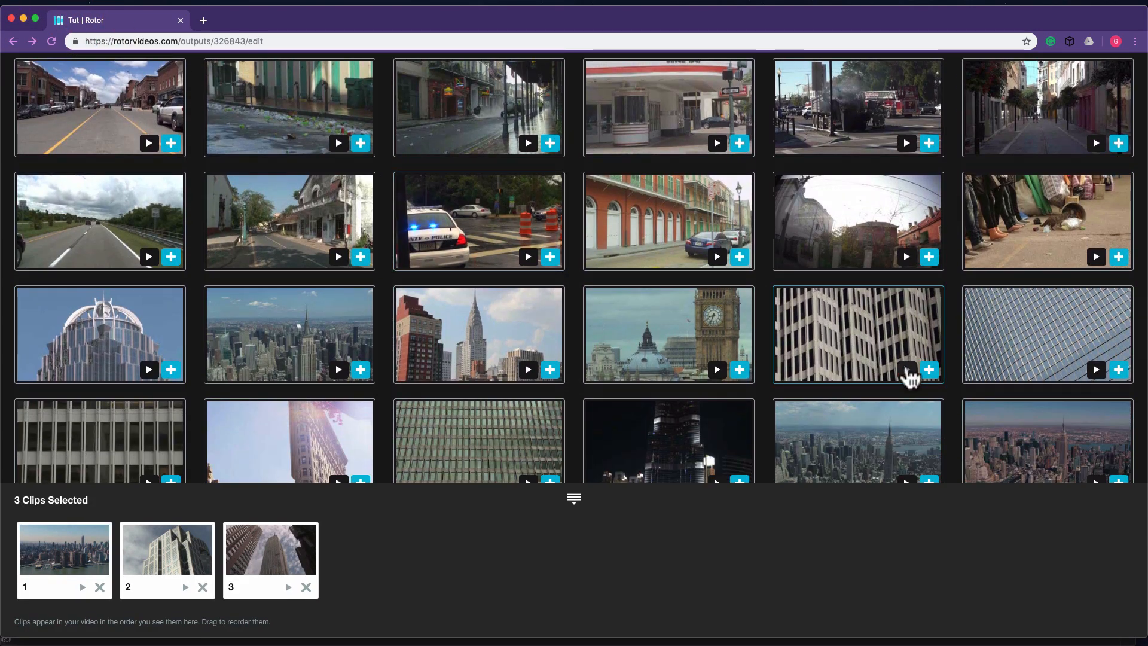
pyautogui.click(907, 371)
pyautogui.click(368, 380)
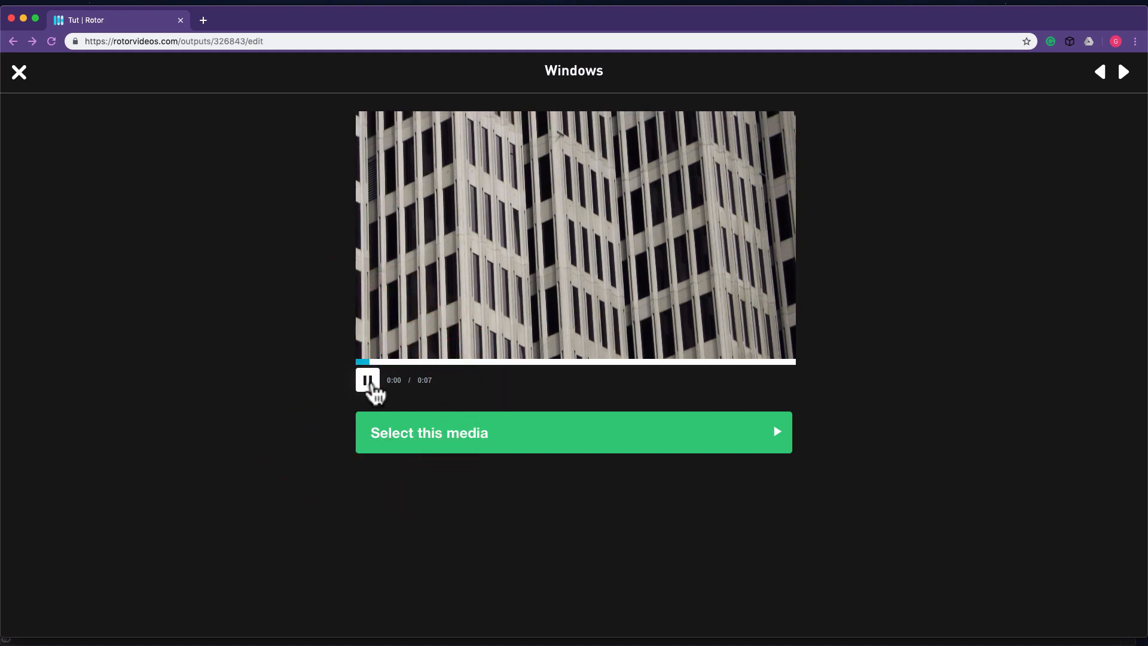
pyautogui.click(368, 380)
pyautogui.click(469, 443)
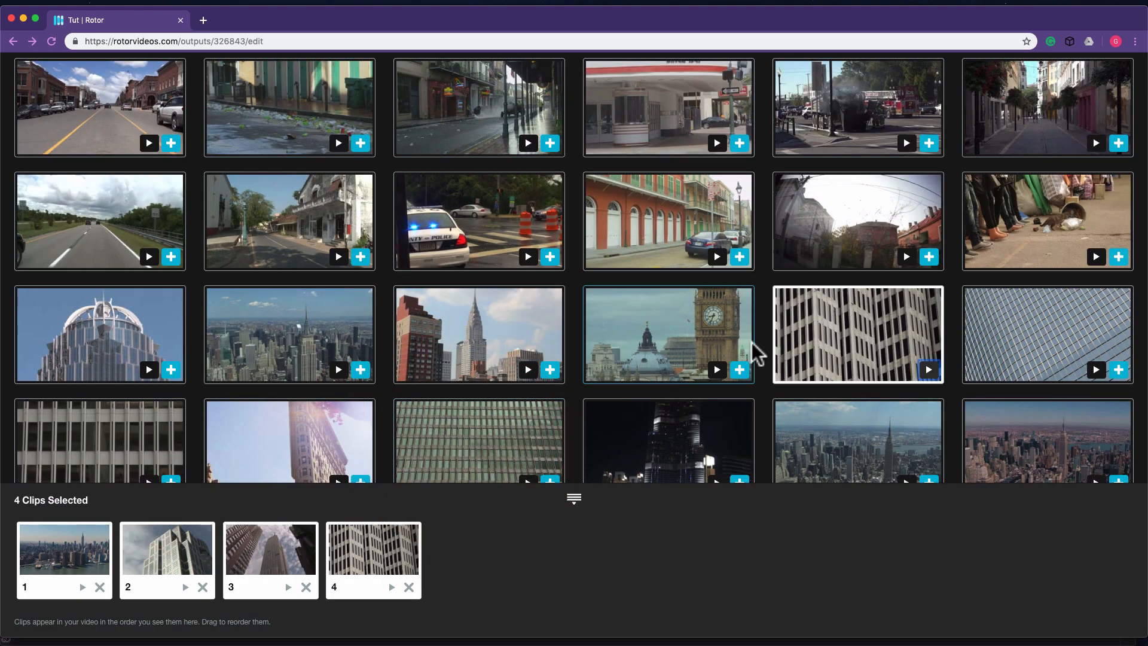
# Step: Preview the clip of the suspension bridge's arched tower silhouetted at dusk and add it as the fifth clip
pyautogui.scroll(5, 759, 354)
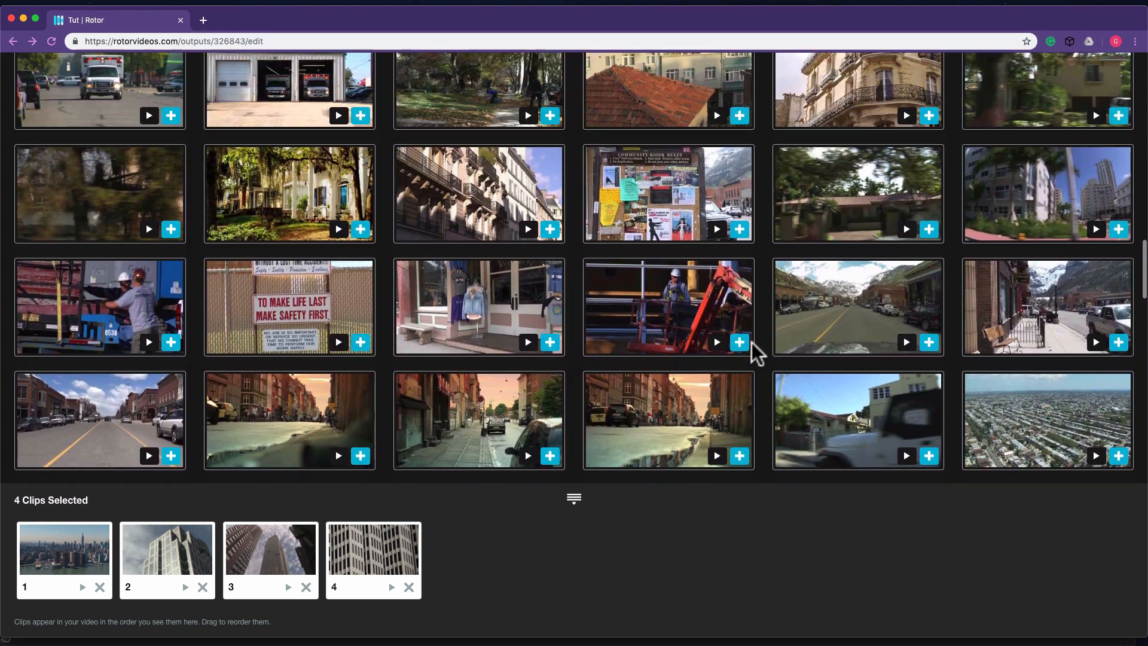
pyautogui.scroll(8, 758, 354)
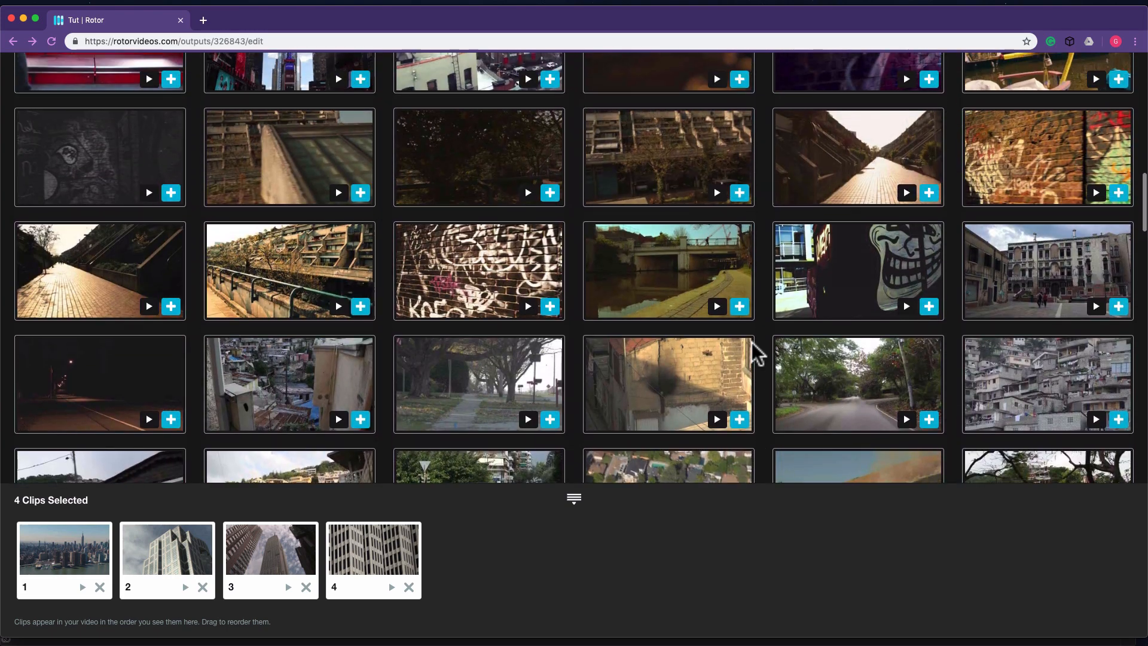
pyautogui.scroll(6, 759, 354)
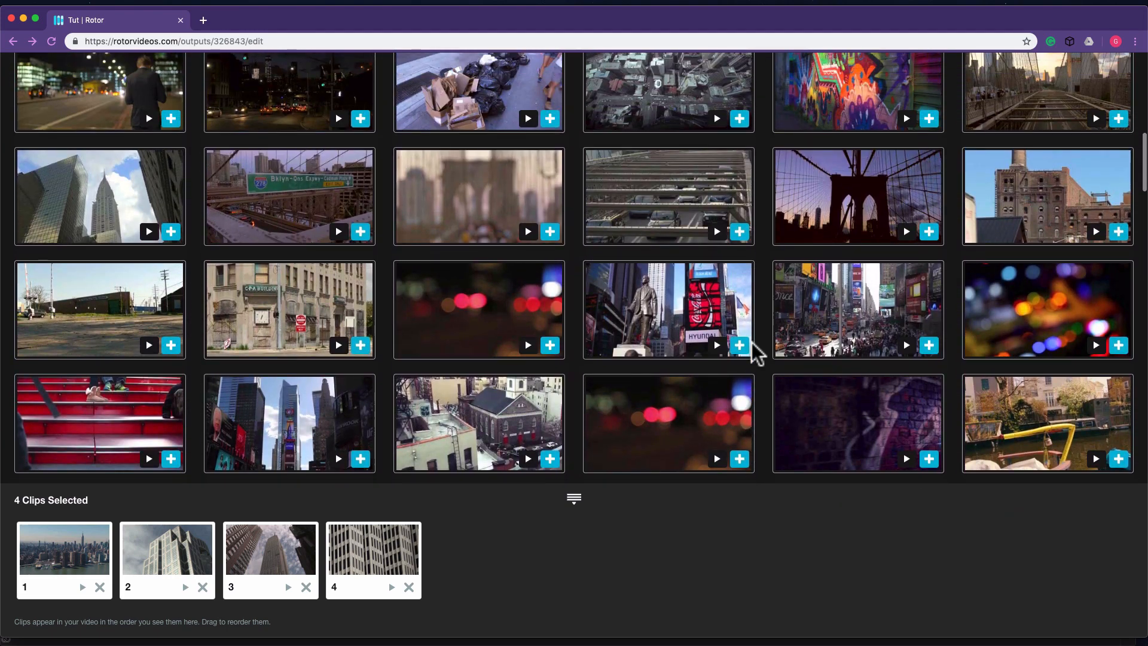
pyautogui.scroll(2, 758, 354)
pyautogui.click(907, 296)
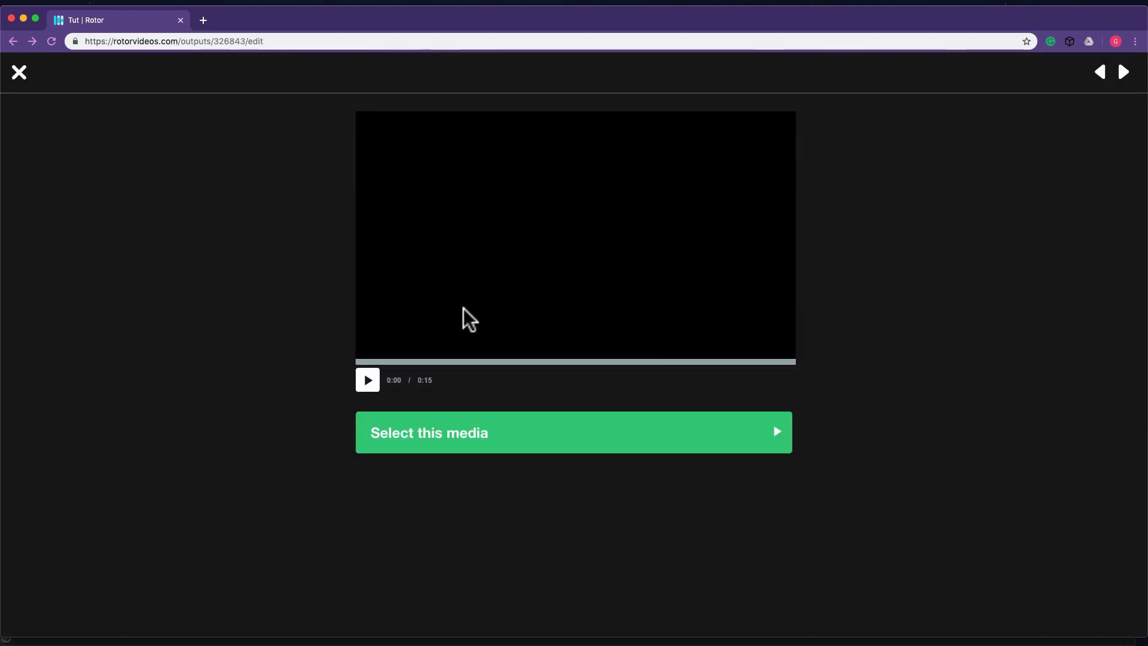
pyautogui.click(368, 381)
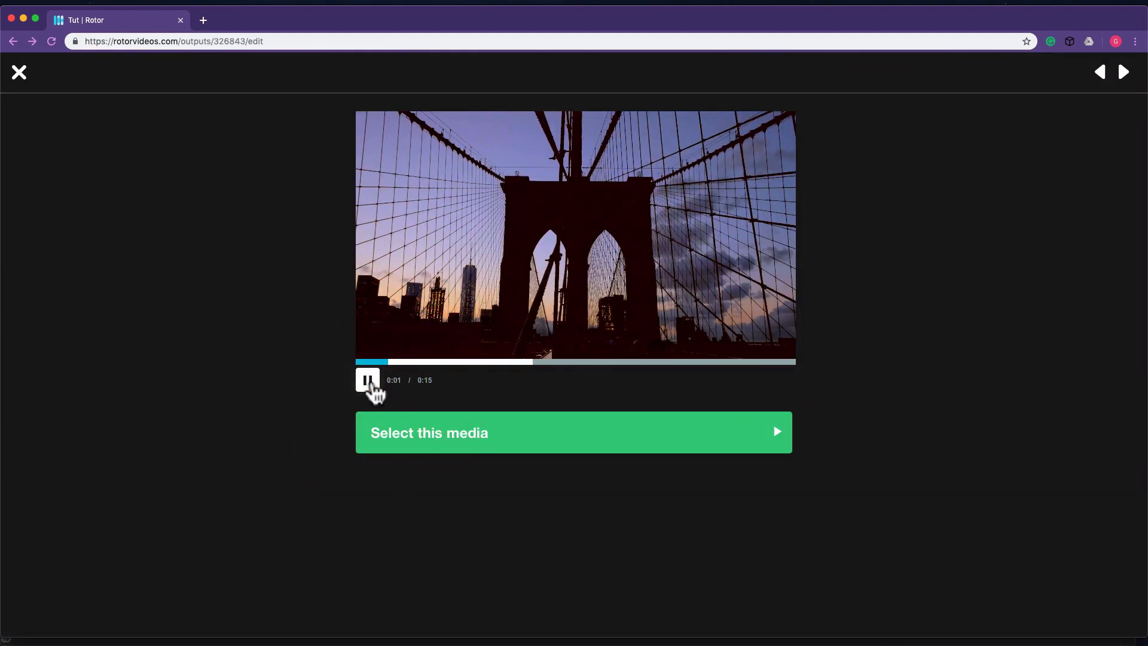
pyautogui.click(368, 381)
pyautogui.click(513, 441)
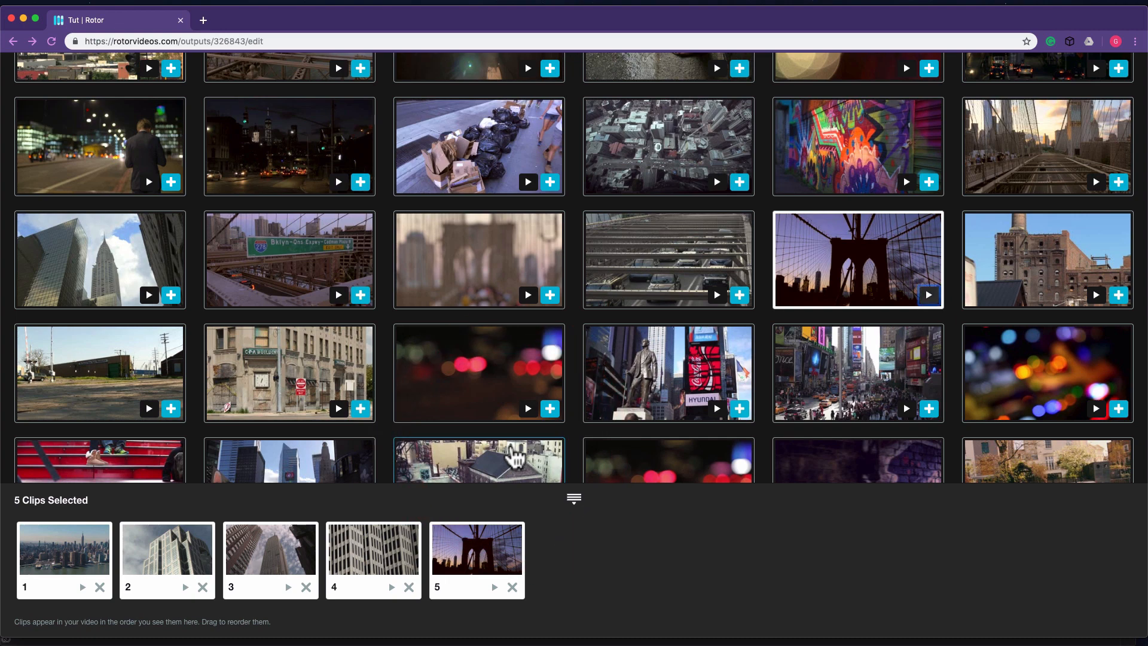
# Step: Preview the clip of the spired skyscraper against a cloudy blue sky and add it as the sixth clip
pyautogui.scroll(5, 595, 344)
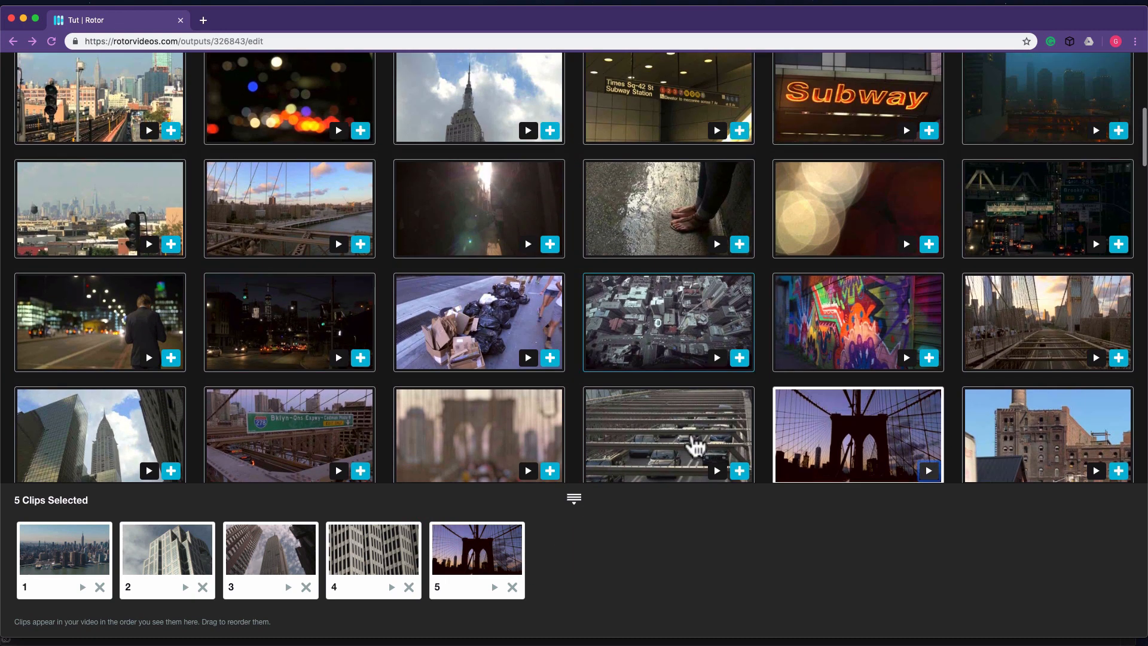
pyautogui.scroll(3, 661, 307)
pyautogui.click(476, 239)
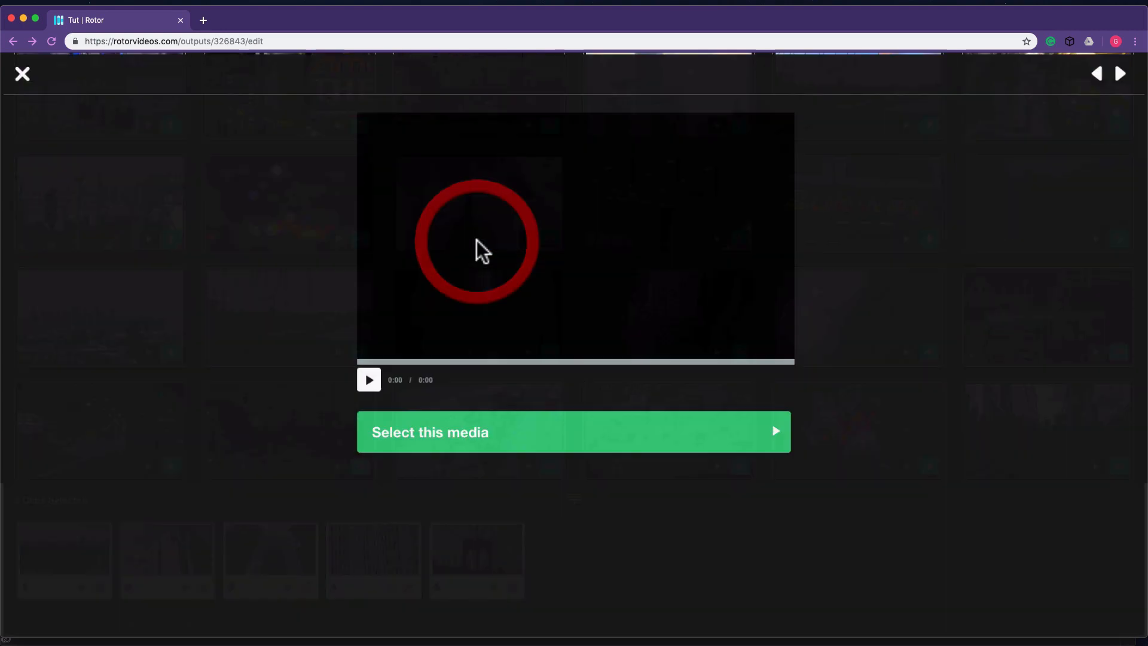
pyautogui.click(374, 386)
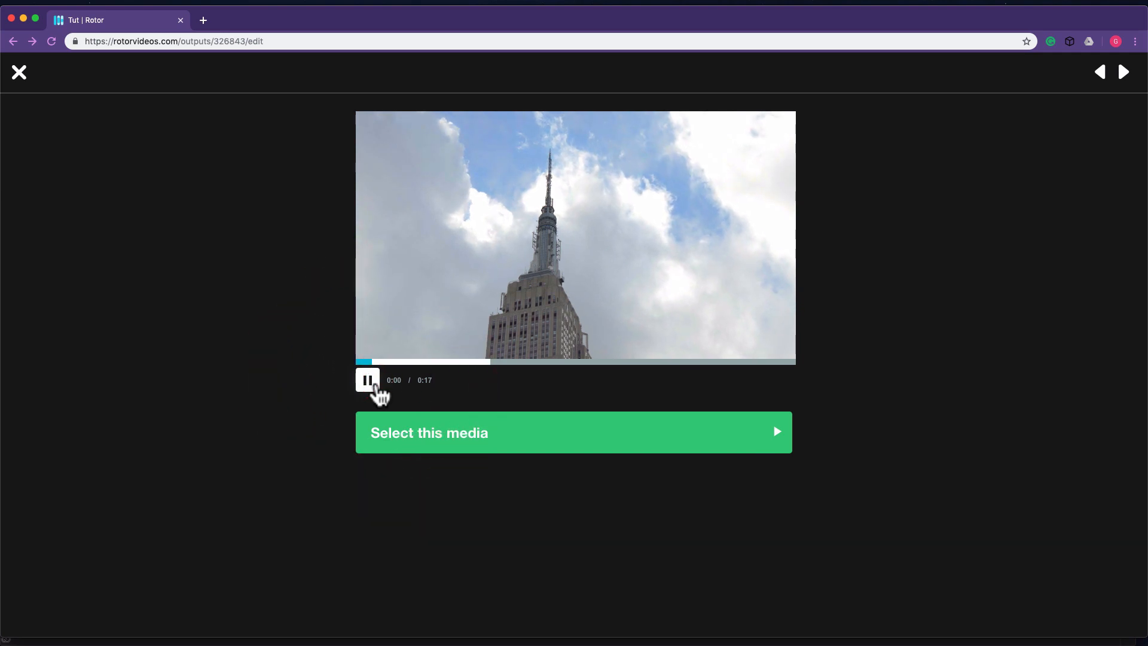
pyautogui.click(375, 385)
pyautogui.click(472, 435)
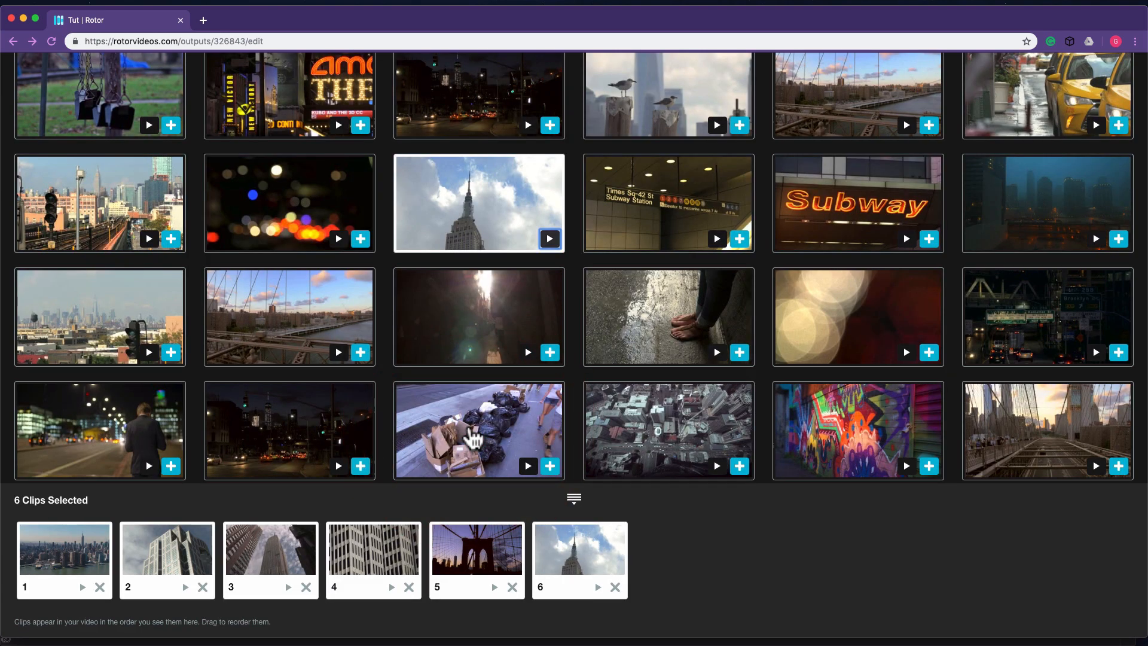
# Step: Preview the clip looking up at the glass building lined with flags and add it as the seventh clip
pyautogui.scroll(6, 692, 333)
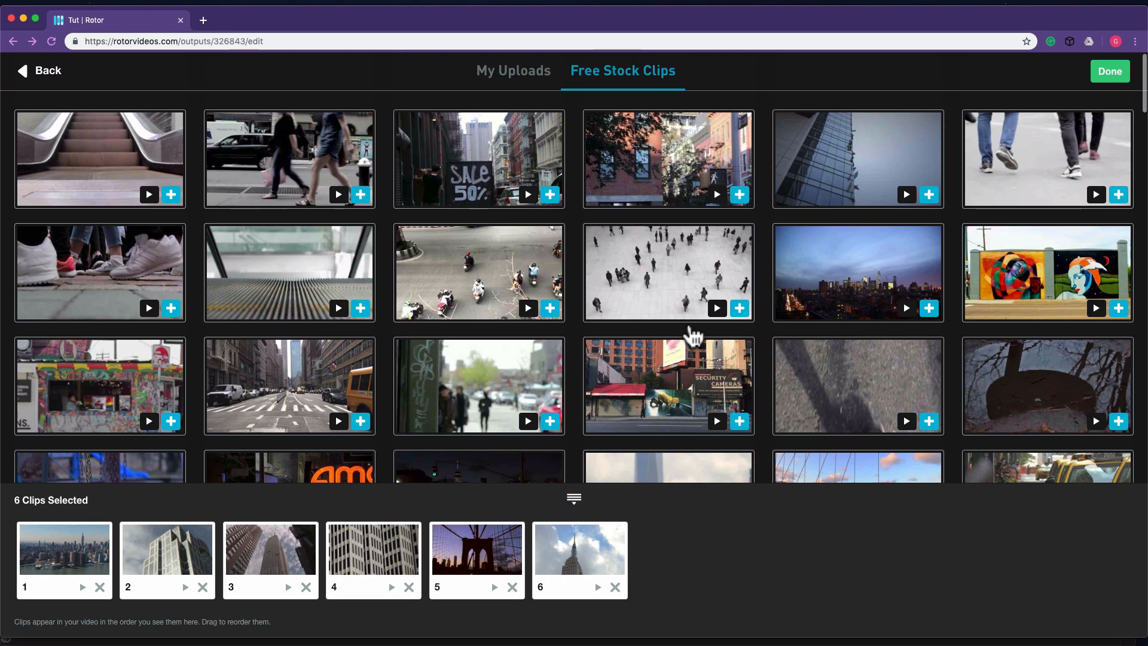
pyautogui.click(803, 190)
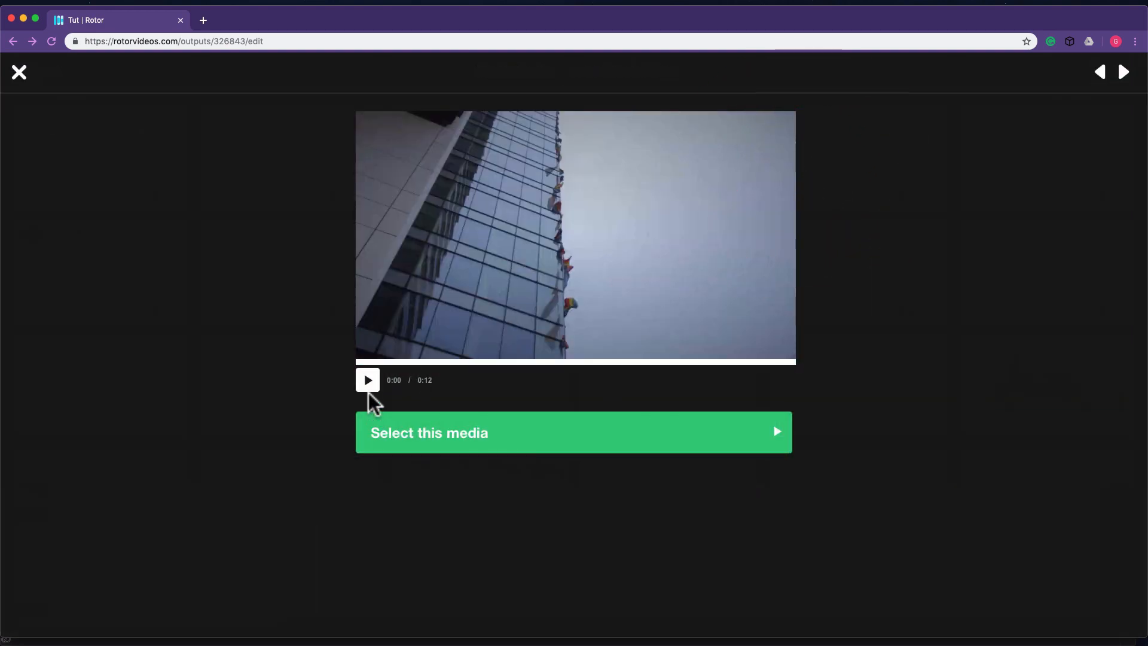
pyautogui.click(369, 383)
pyautogui.click(369, 383)
pyautogui.click(397, 437)
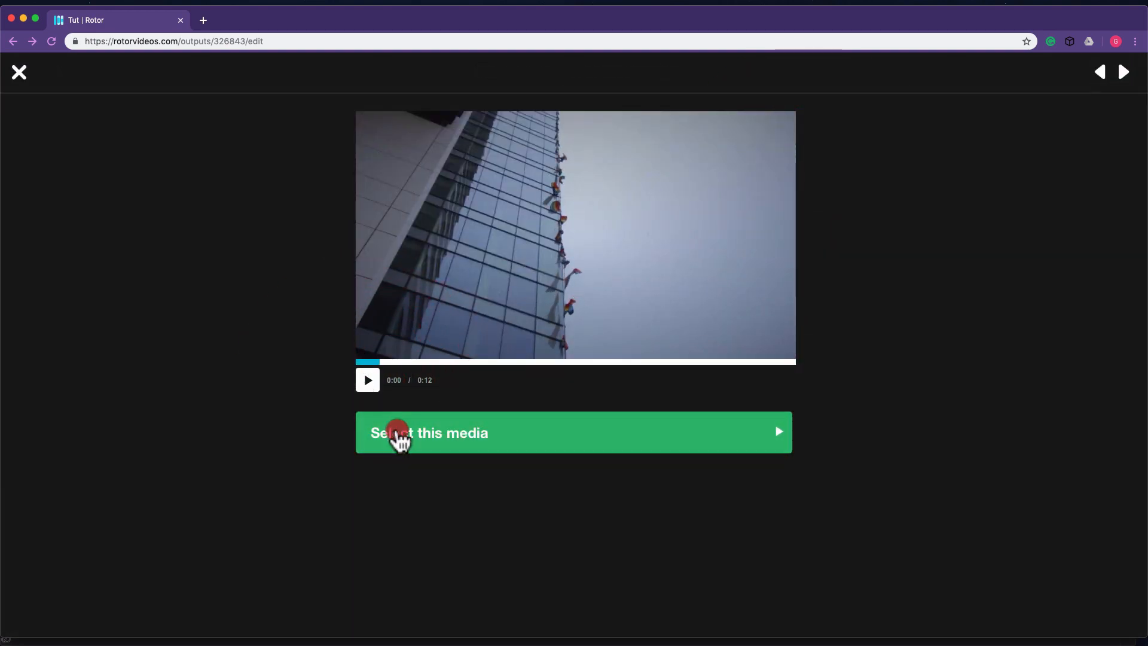
# Step: Preview the Evening Sky clip of the skyline at sunset and add it as the eighth clip
pyautogui.scroll(-10, 459, 422)
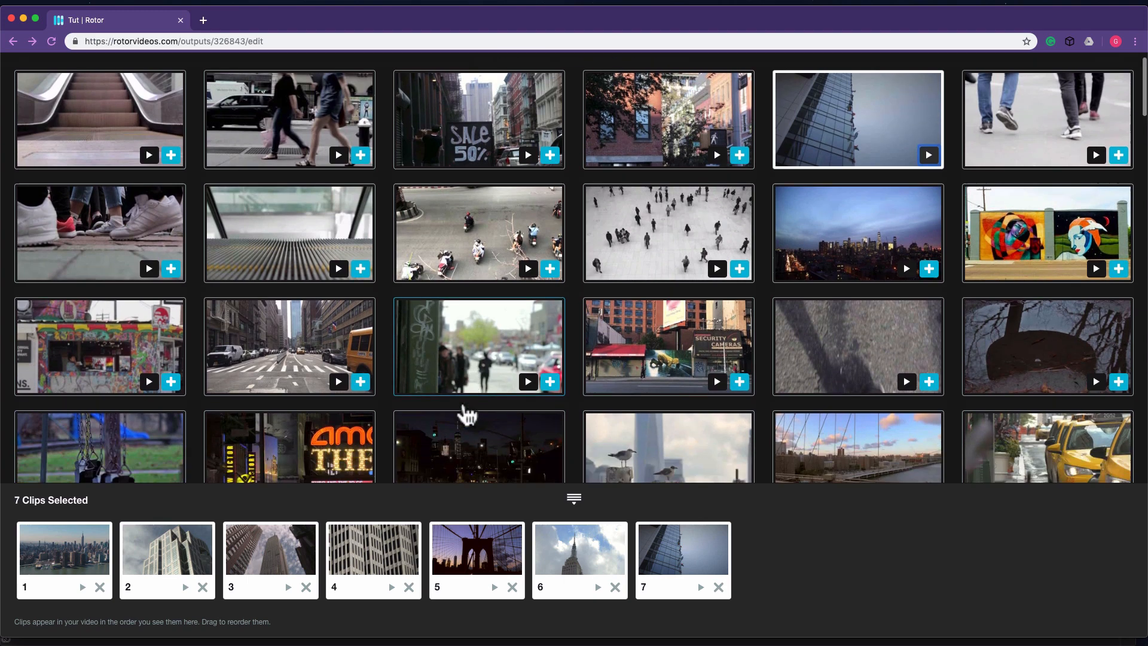
pyautogui.scroll(-9, 467, 393)
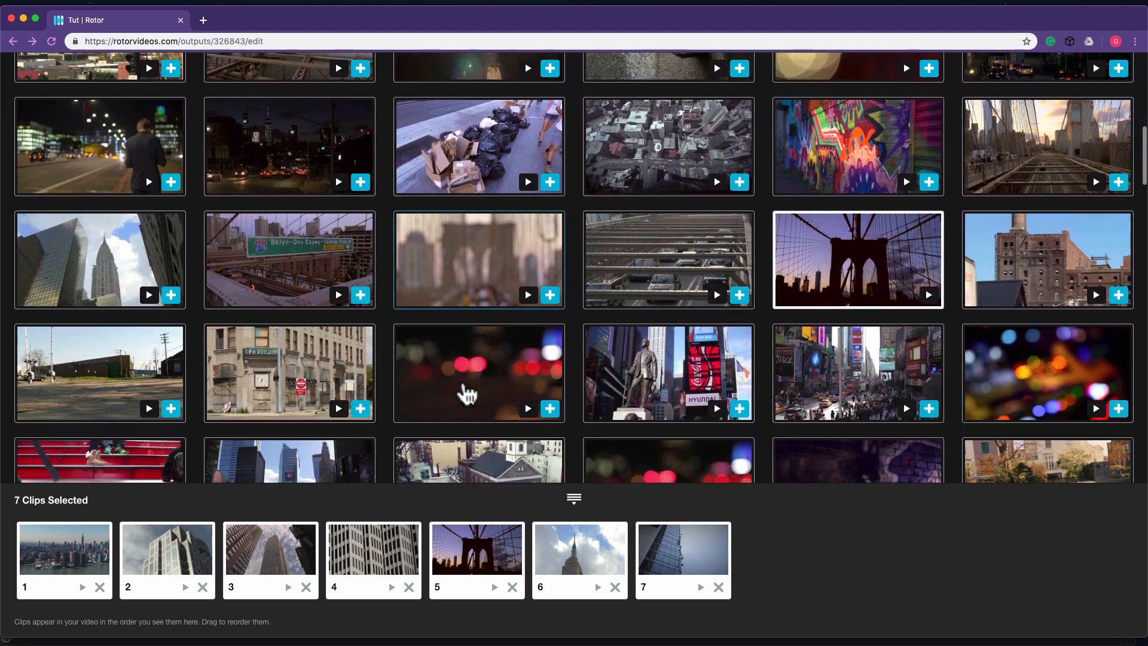
pyautogui.scroll(-10, 468, 393)
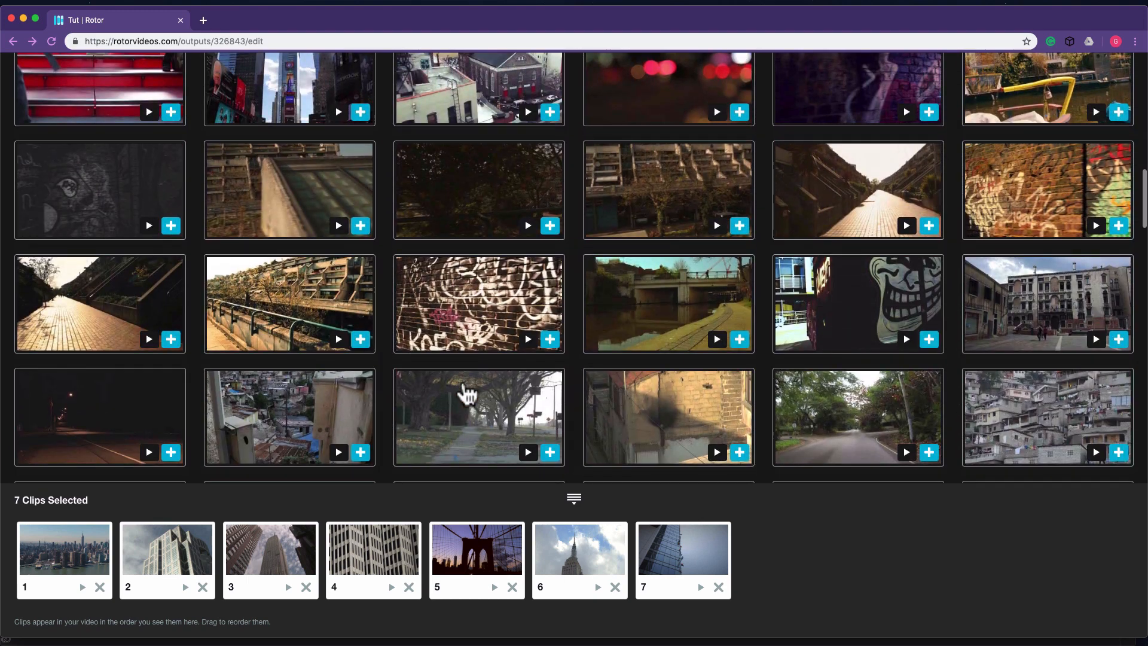
pyautogui.scroll(-10, 468, 393)
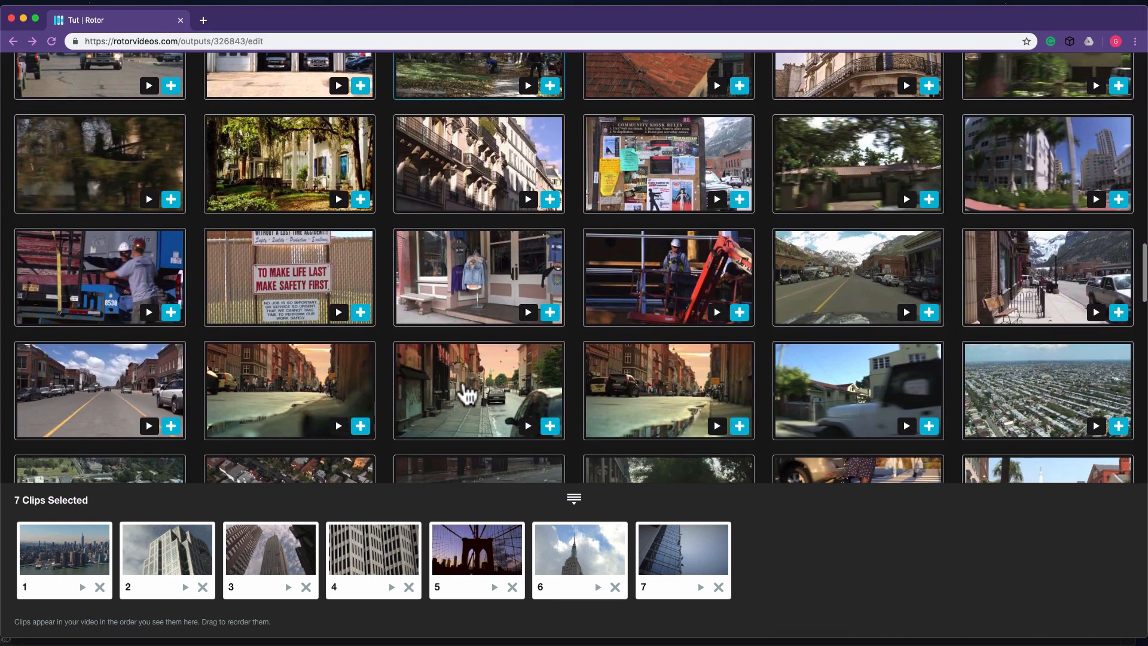
pyautogui.scroll(-10, 468, 393)
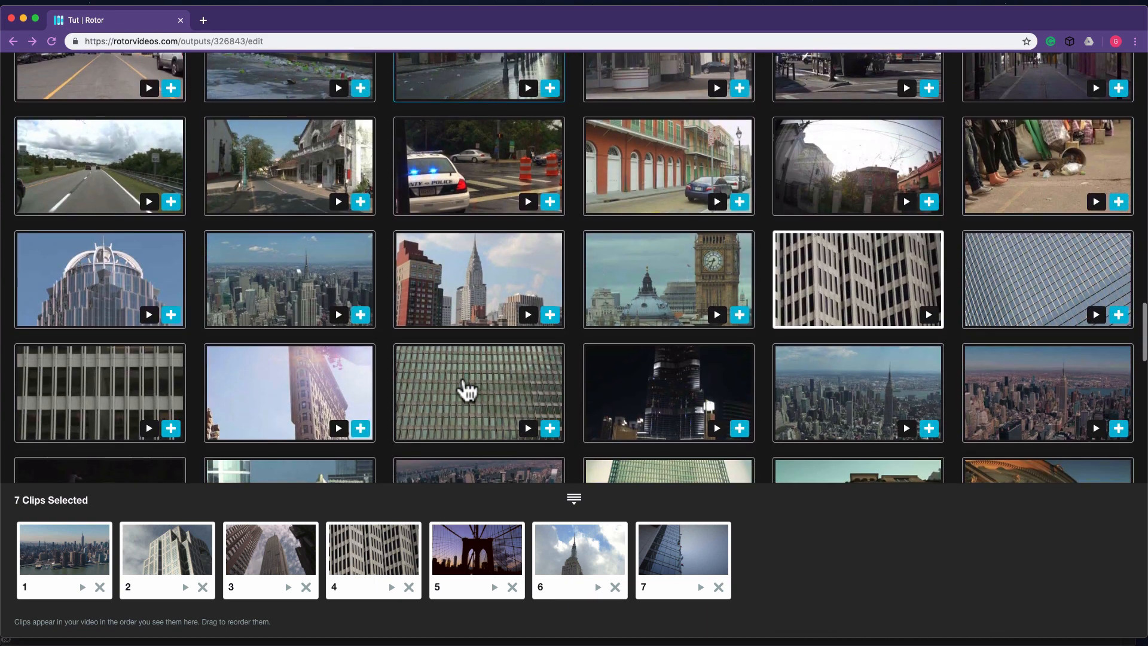
pyautogui.scroll(-5, 467, 392)
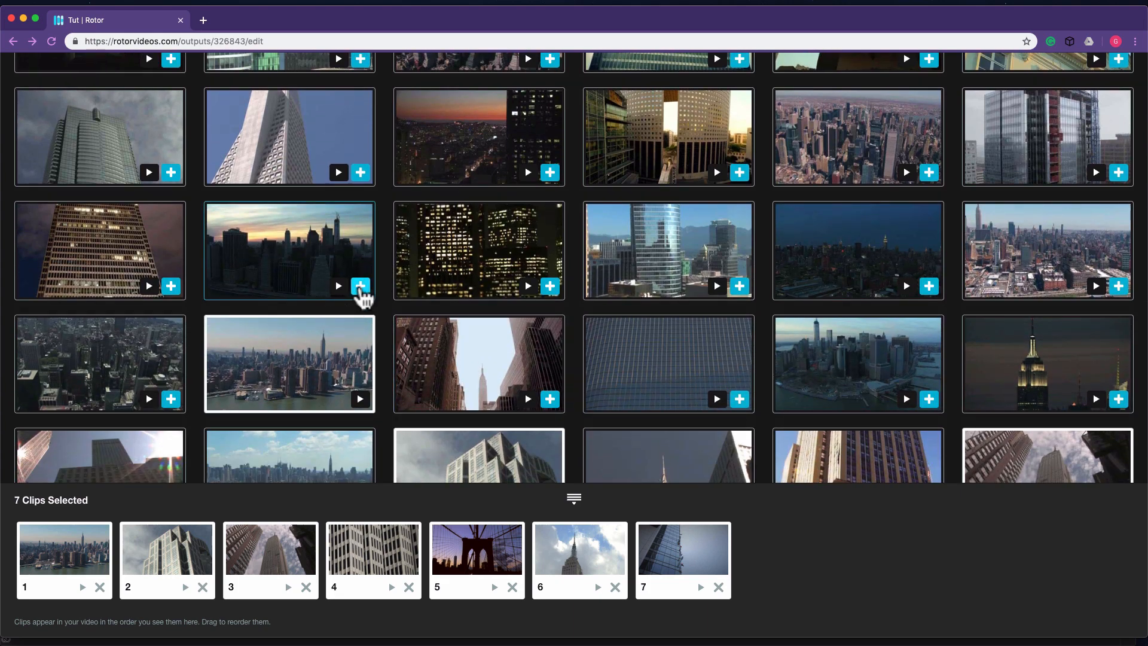
pyautogui.click(329, 291)
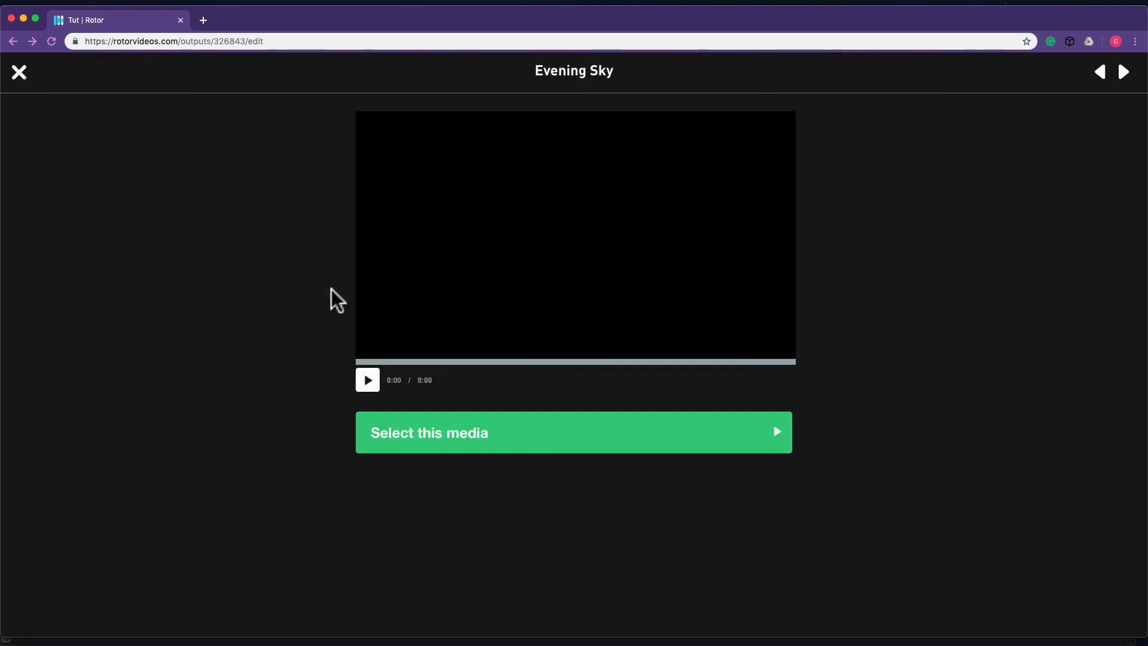
pyautogui.click(377, 383)
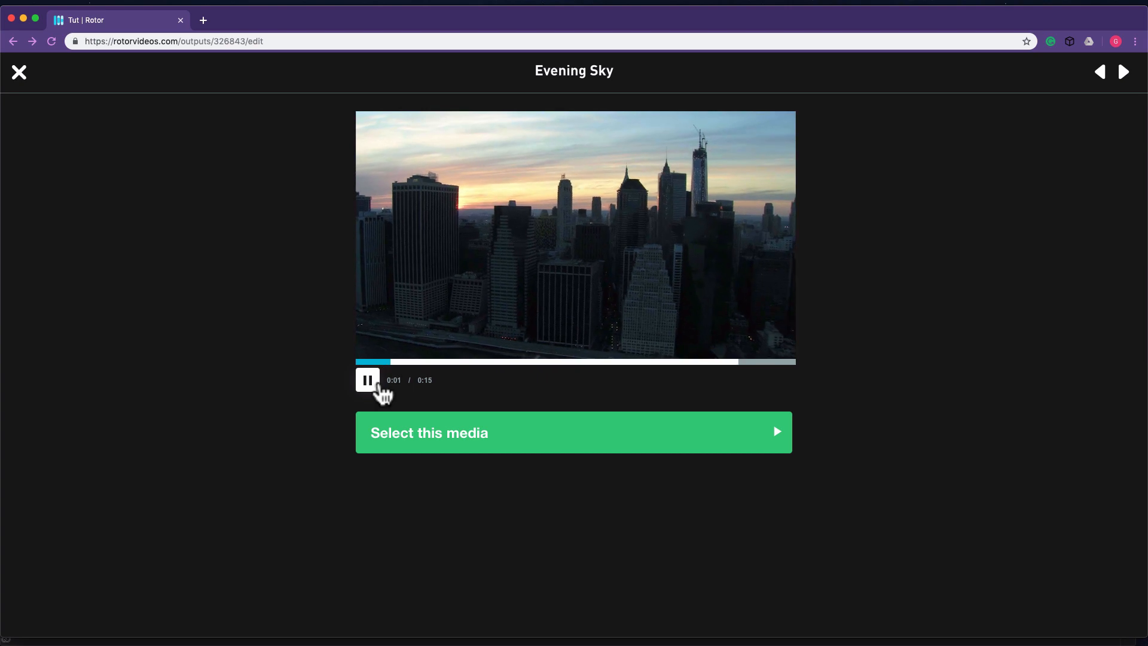
pyautogui.click(377, 383)
pyautogui.click(19, 72)
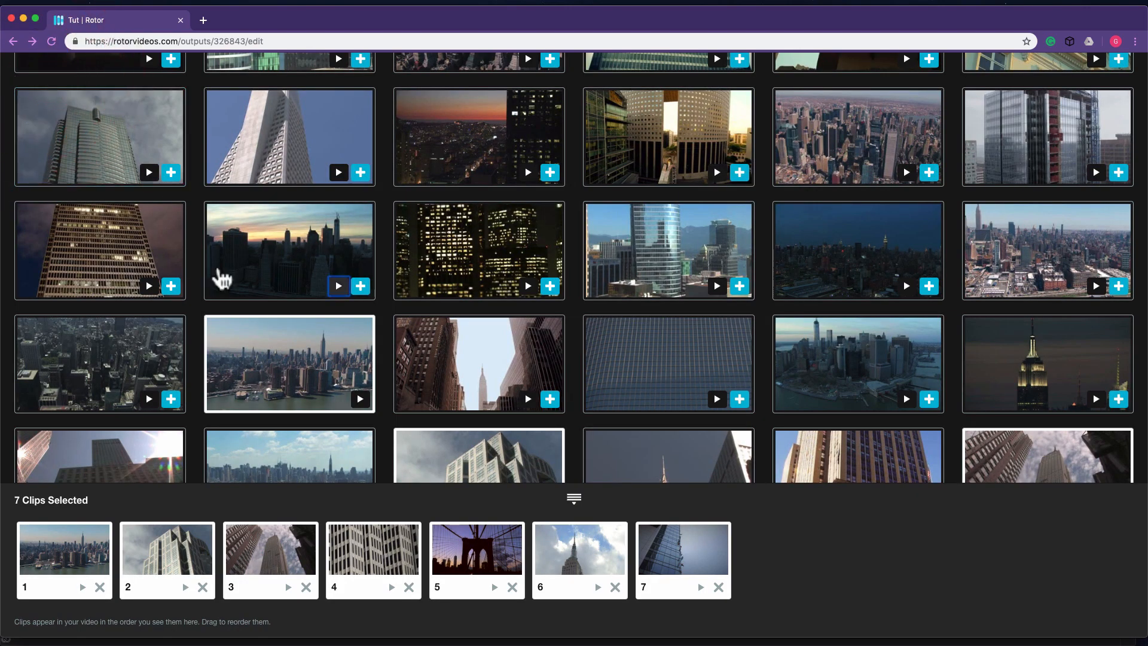
pyautogui.click(360, 287)
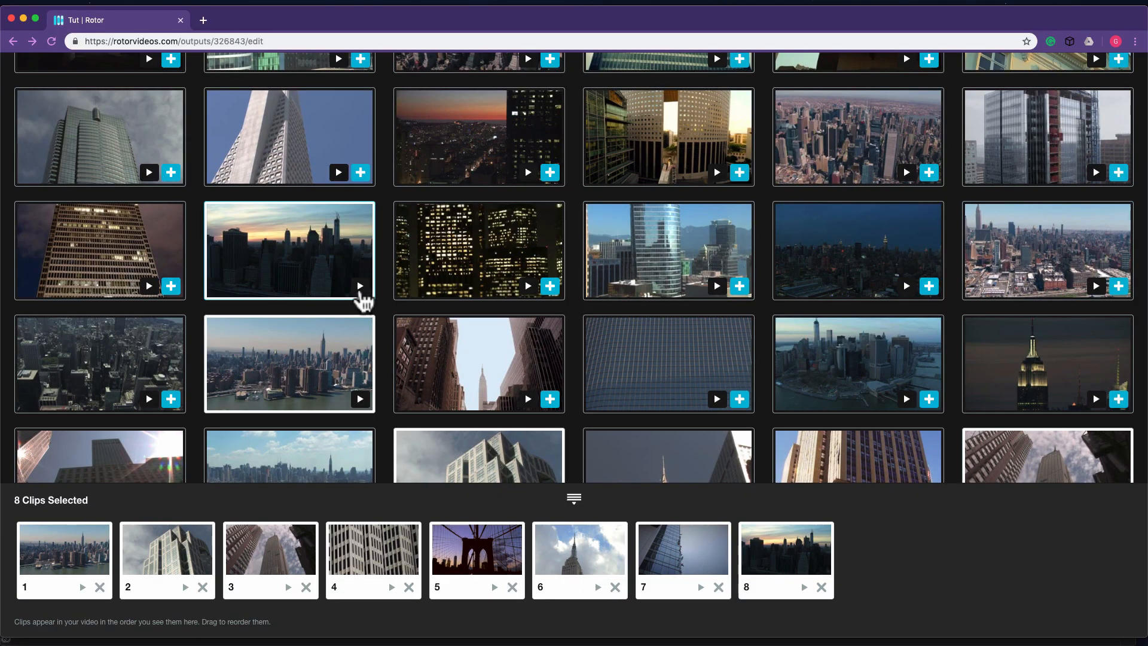
# Step: Leave the City and Streets clips and return to the list of free stock clip categories
pyautogui.scroll(-20, 664, 278)
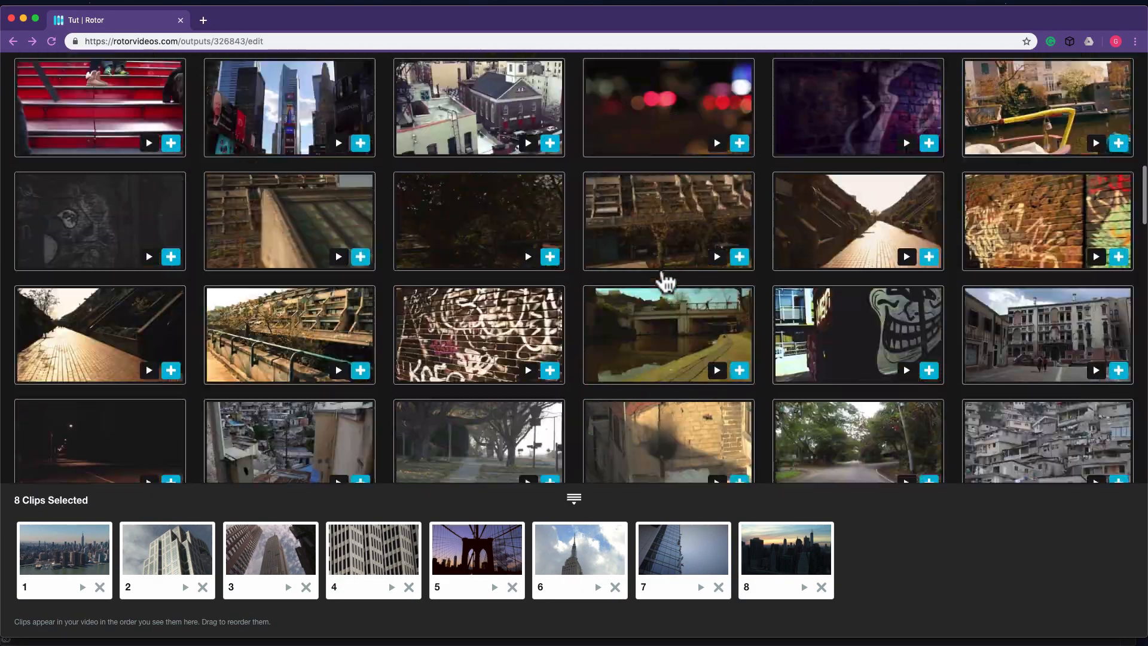
pyautogui.scroll(15, 666, 281)
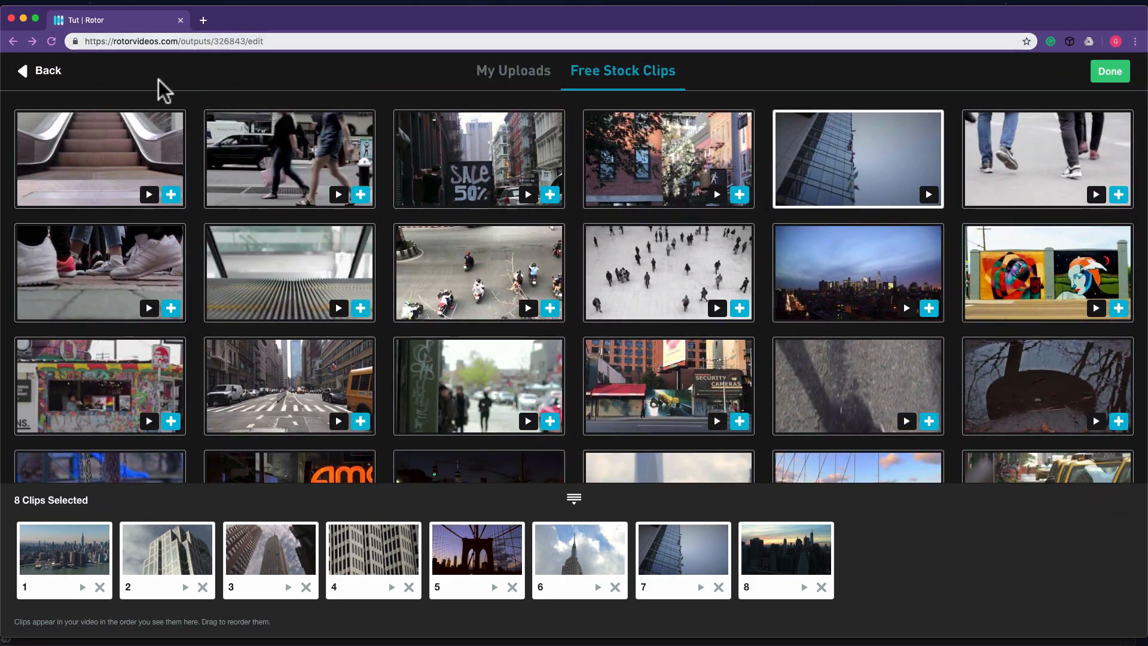
pyautogui.click(47, 71)
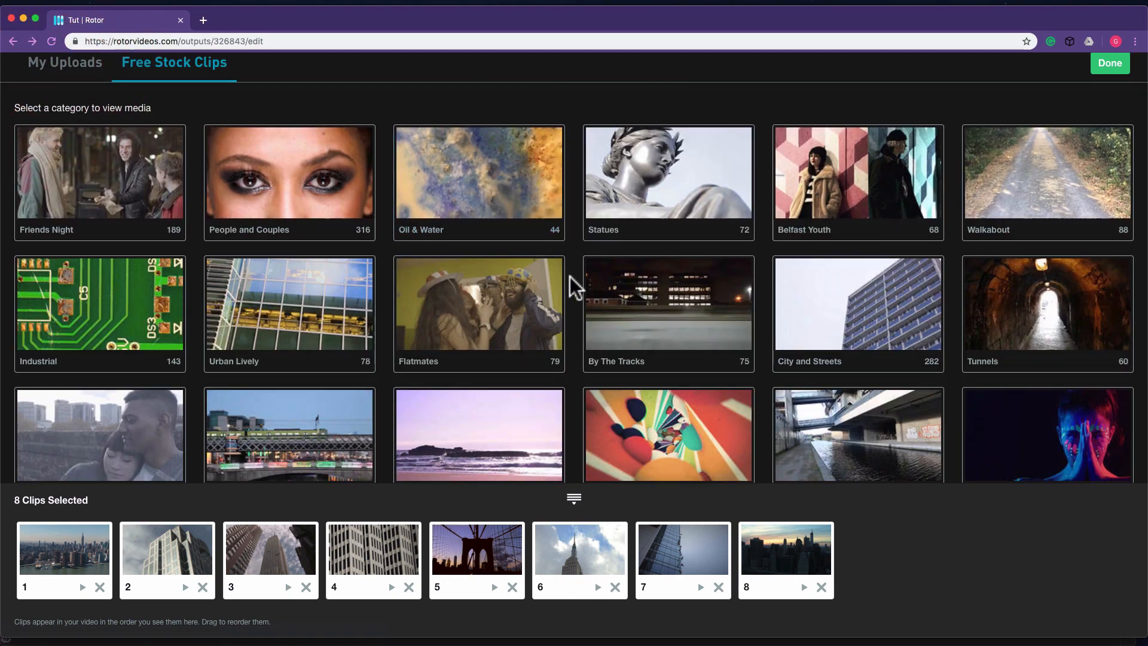
# Step: Open the Visuals category of free stock clips and browse down through its abstract clips
pyautogui.scroll(-3, 575, 287)
pyautogui.click(670, 325)
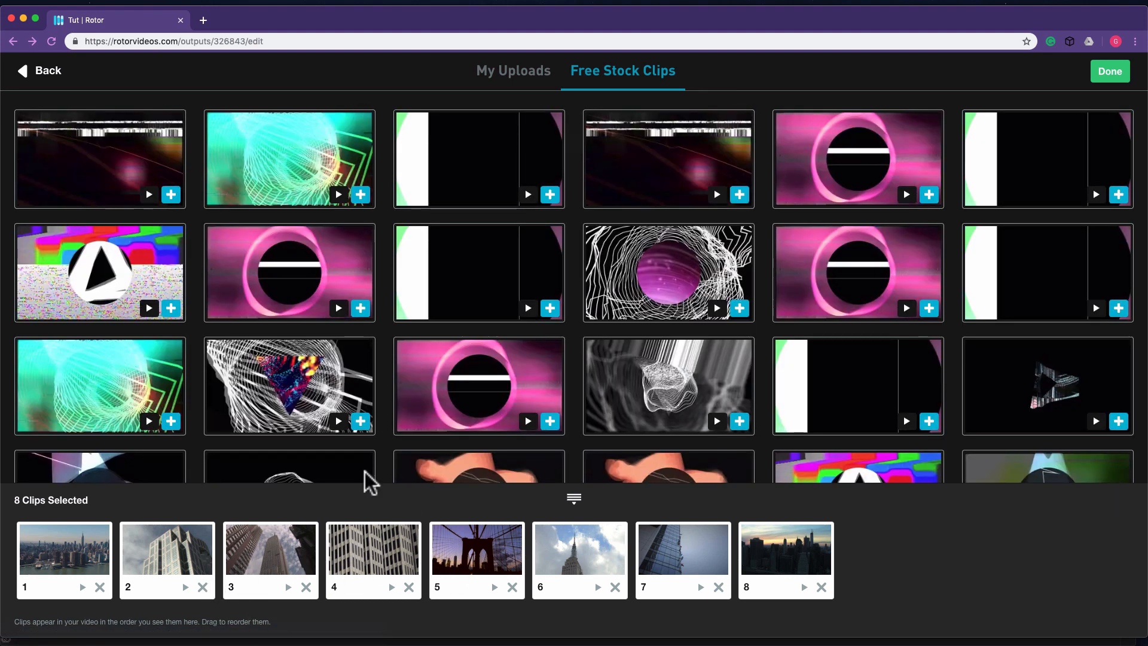
pyautogui.scroll(-2, 270, 323)
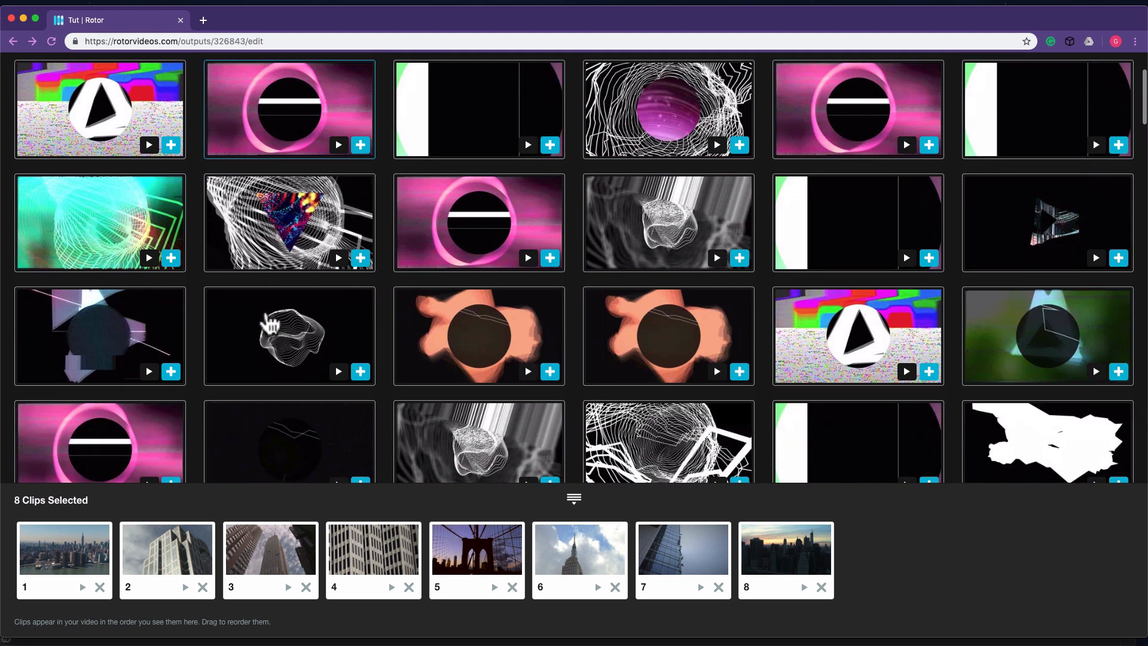
pyautogui.scroll(-6, 464, 263)
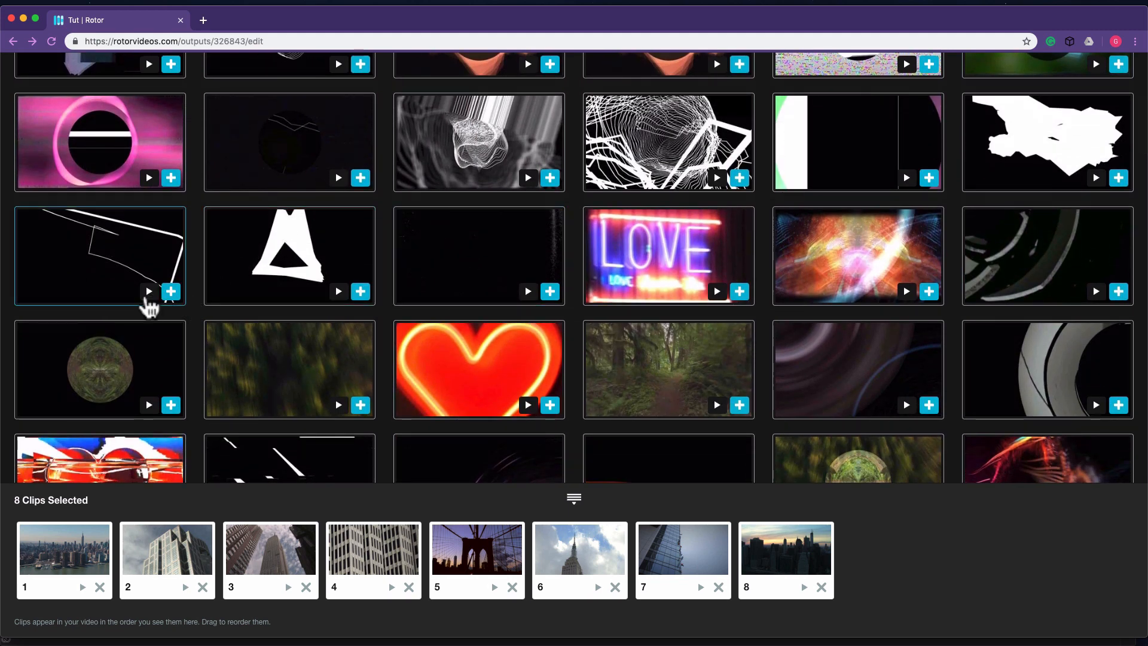
# Step: Preview the clip of thin white angular lines on black and add it as the ninth clip
pyautogui.click(147, 293)
pyautogui.click(367, 379)
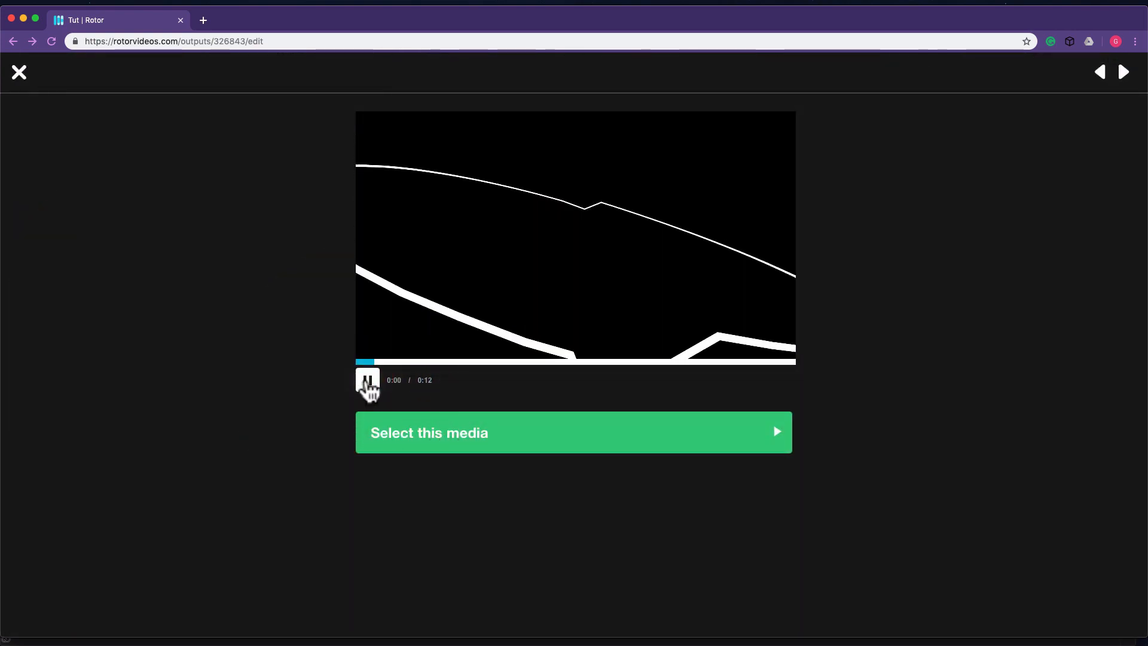
pyautogui.click(368, 383)
pyautogui.click(429, 432)
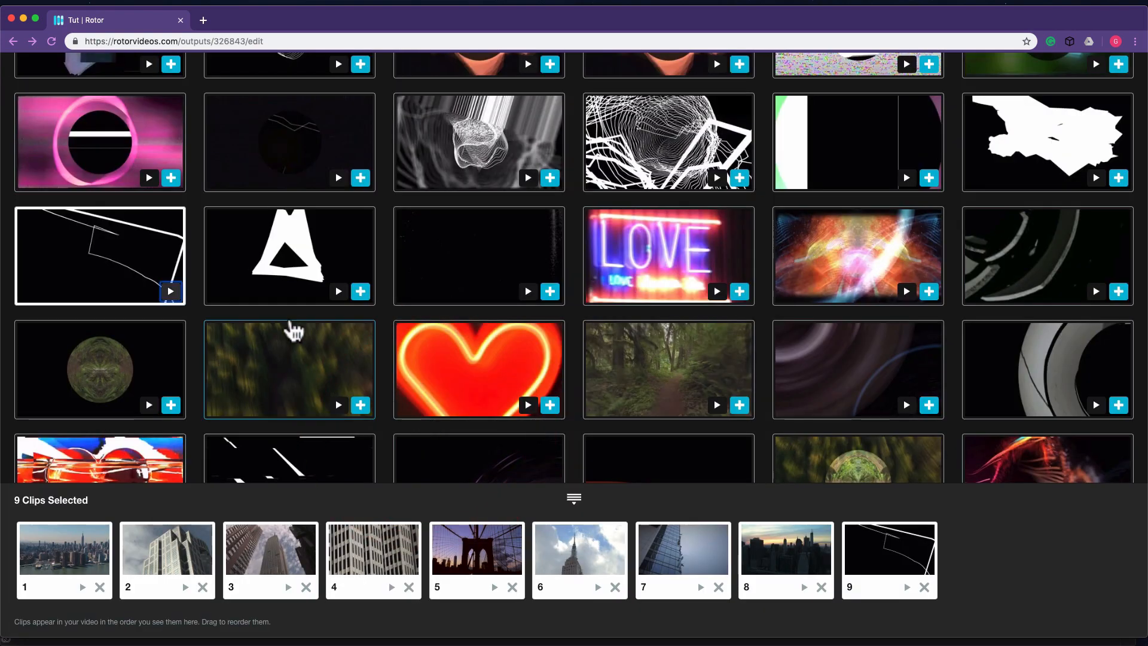
# Step: Add the white triangle on black as the tenth clip and the jagged white shape on black as the eleventh
pyautogui.click(361, 291)
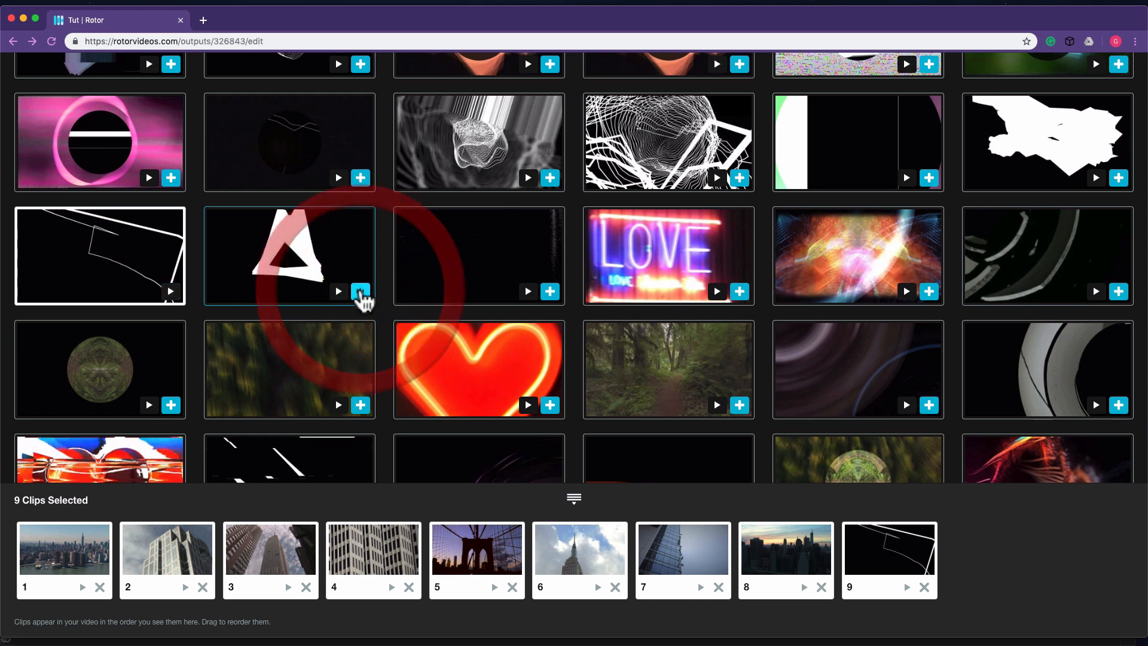
pyautogui.scroll(3, 553, 248)
pyautogui.scroll(-1, 553, 248)
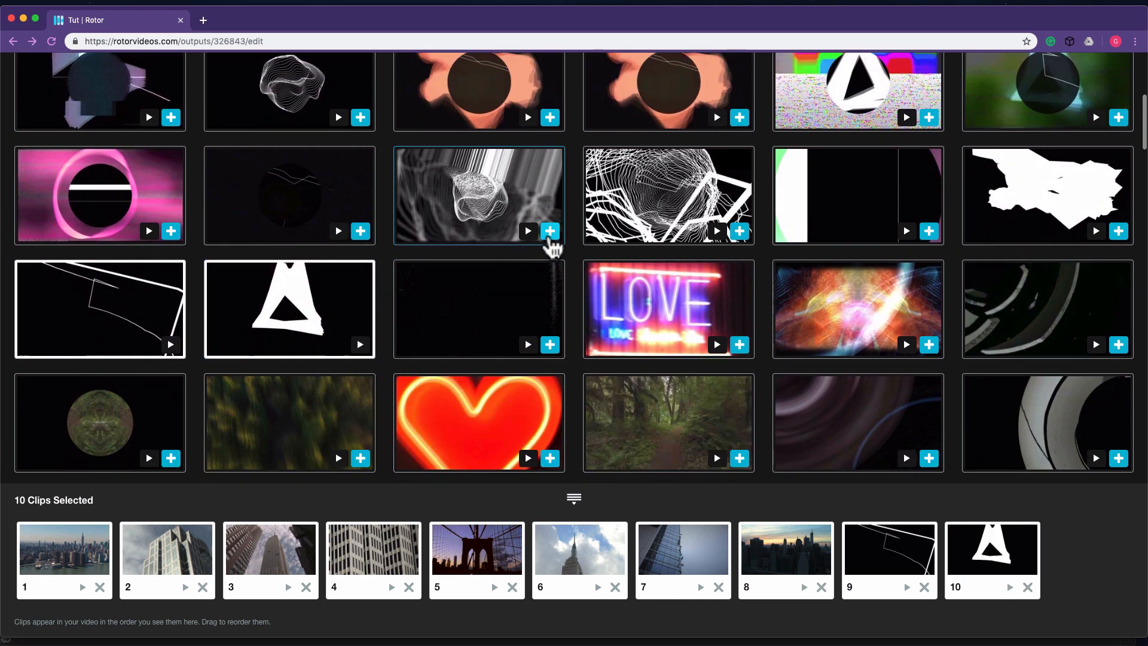
pyautogui.click(1118, 232)
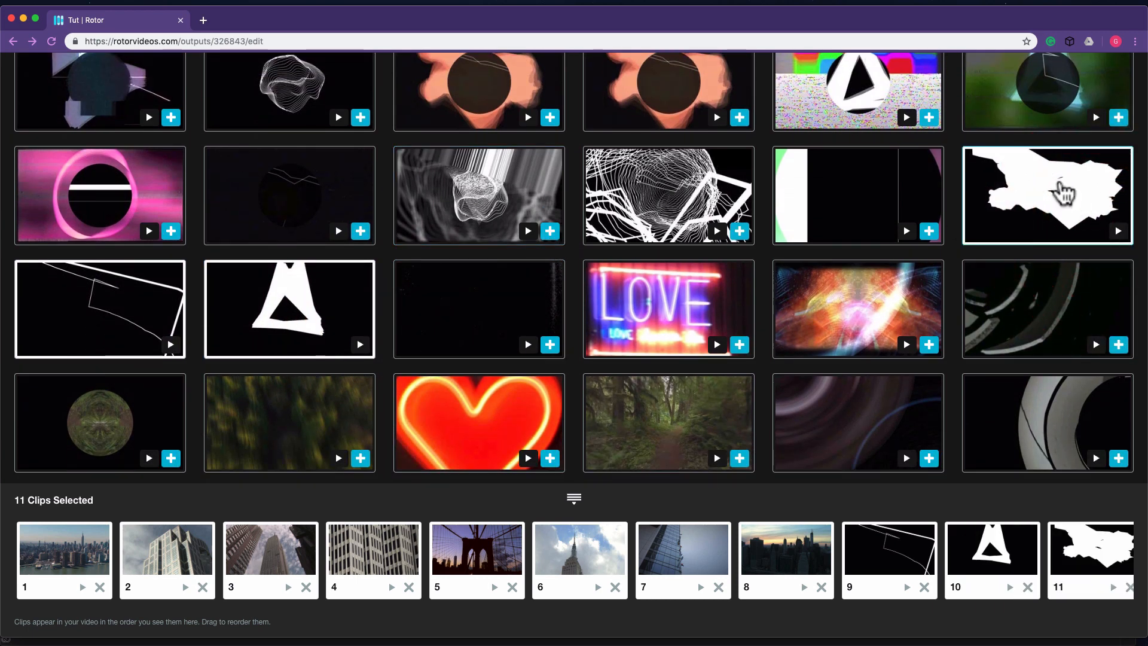
# Step: Add the dark circle over blurred green as the twelfth clip and the small glitchy triangle on black as the thirteenth
pyautogui.scroll(2, 1065, 195)
pyautogui.click(1121, 212)
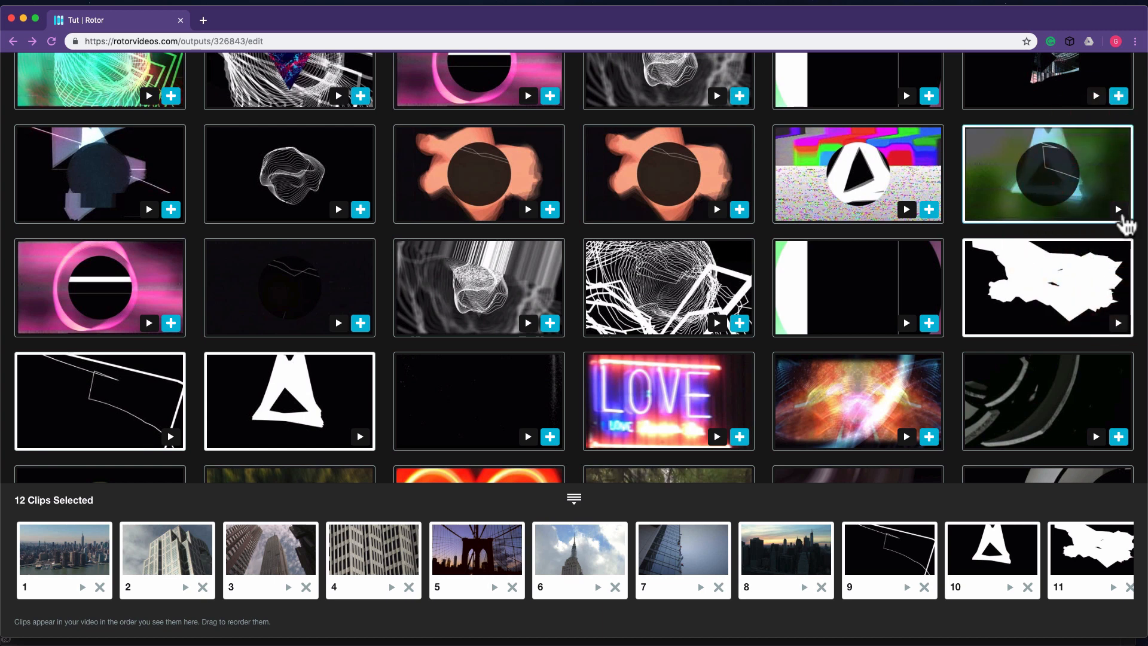
pyautogui.scroll(5, 982, 183)
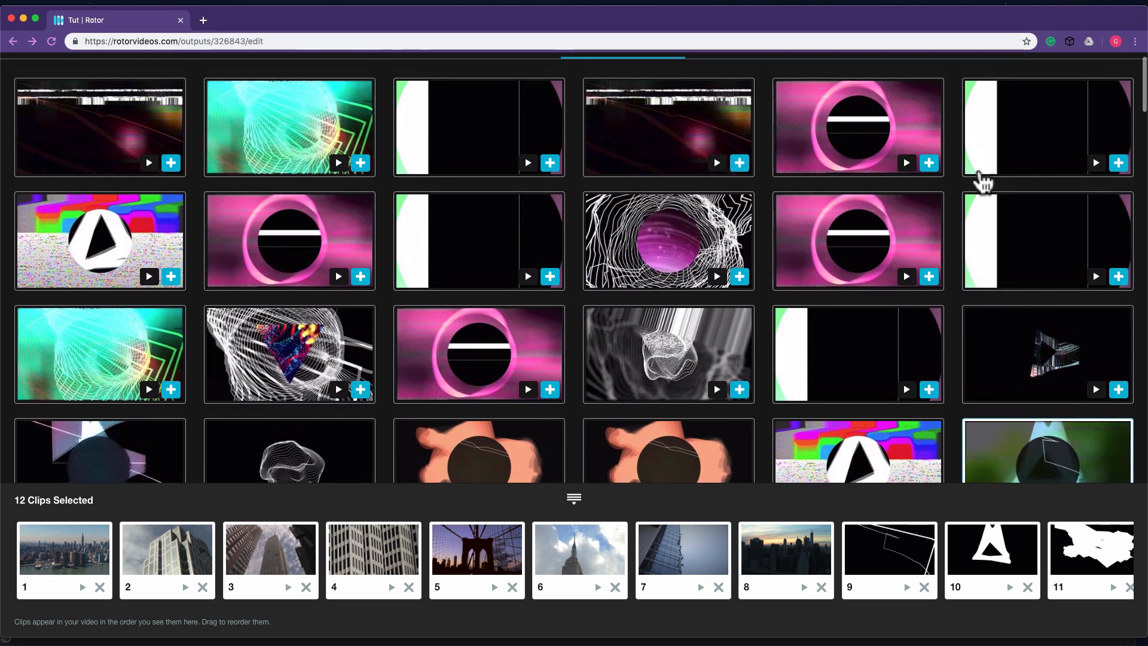
pyautogui.scroll(-2, 725, 248)
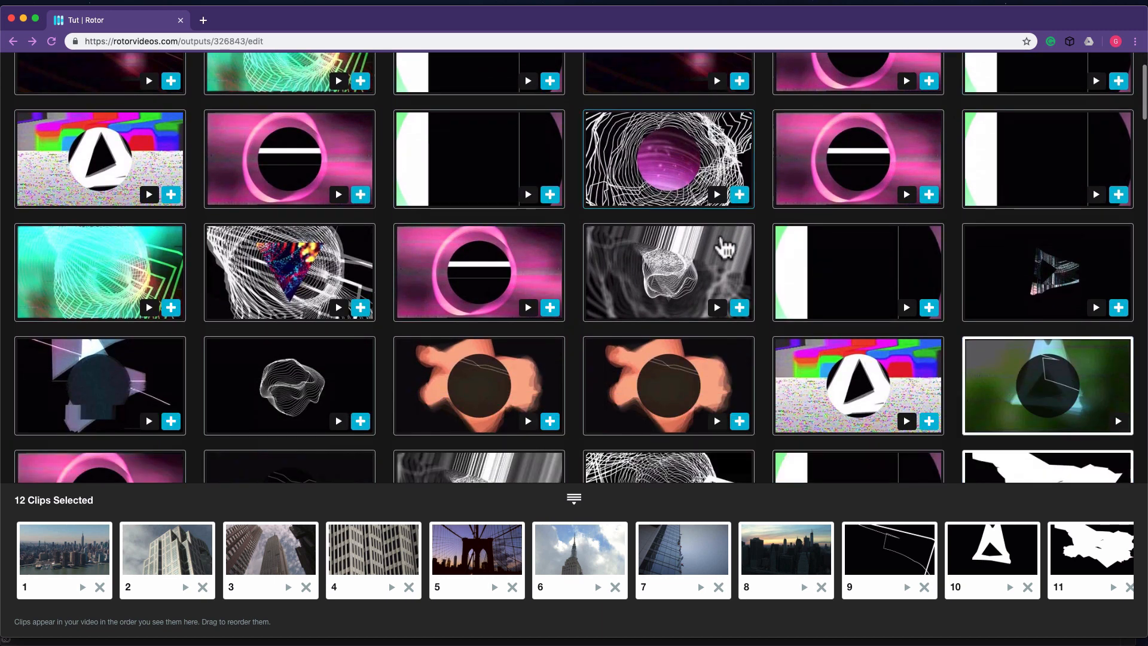
pyautogui.click(1119, 307)
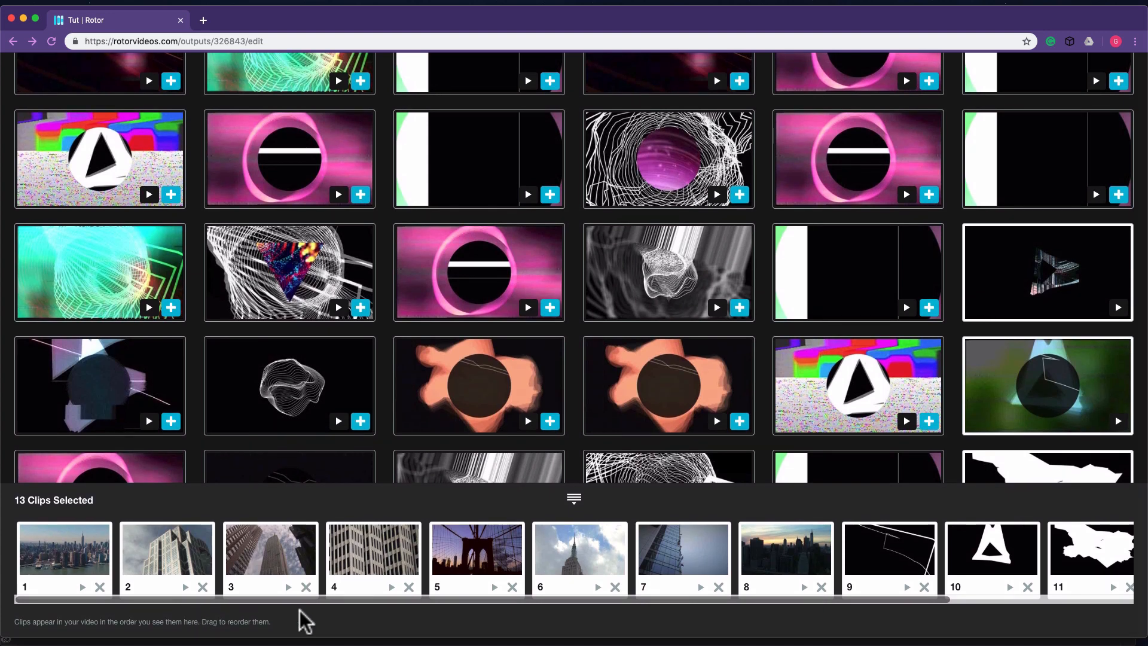
# Step: Look through the selected clips and add the black-and-white wireframe tunnel with thick white lines as the fourteenth clip
pyautogui.moveTo(359, 596); pyautogui.dragTo(515, 590)
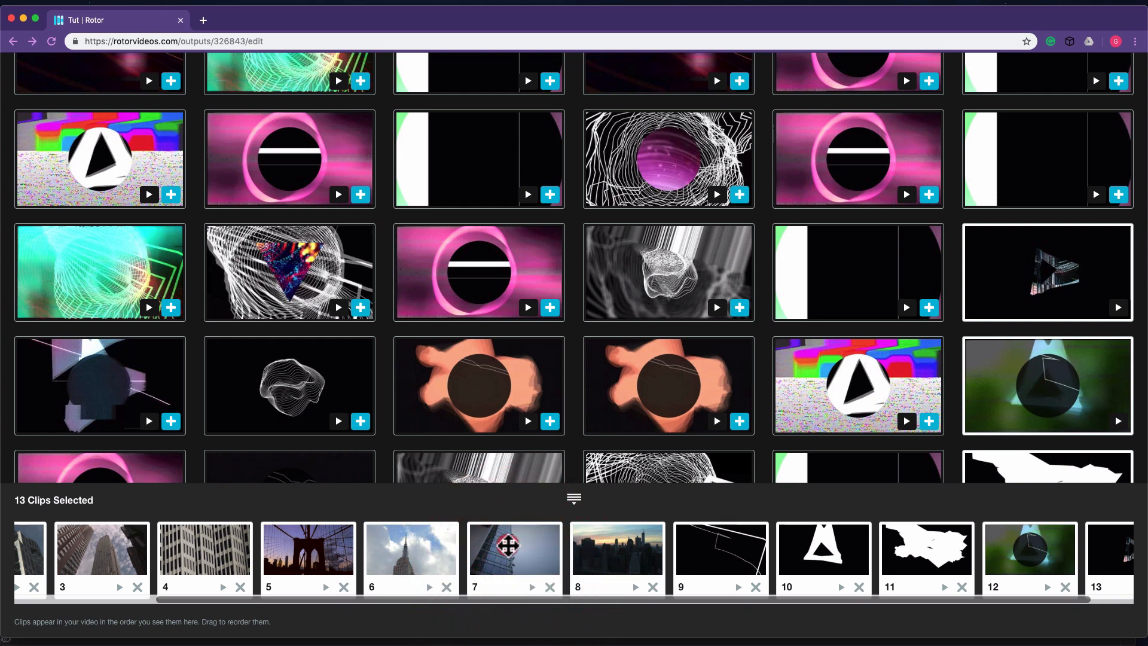
pyautogui.moveTo(508, 545)
pyautogui.mouseDown()
pyautogui.moveTo(628, 546)
pyautogui.moveTo(505, 551)
pyautogui.mouseUp()
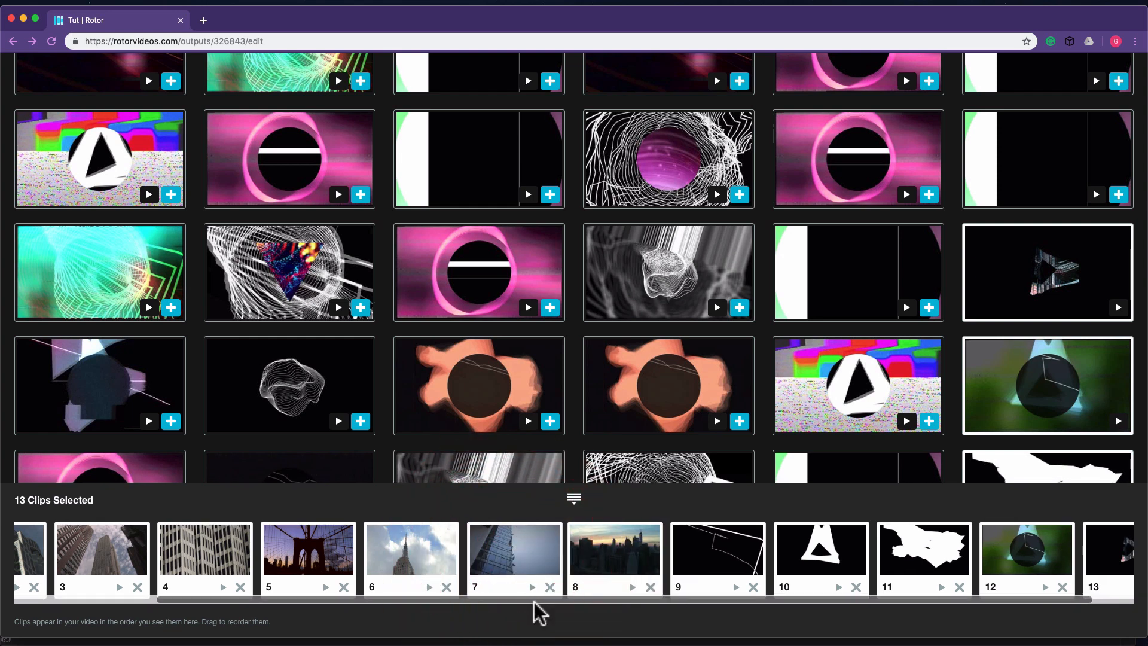
pyautogui.moveTo(531, 599); pyautogui.dragTo(592, 598)
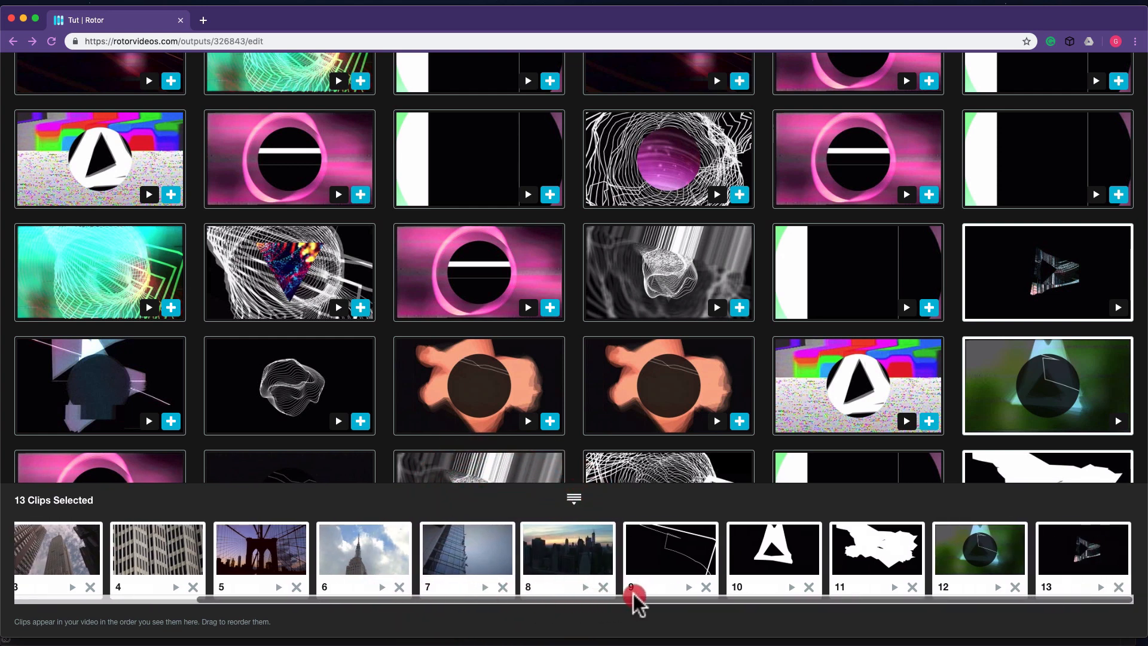
pyautogui.scroll(-3, 697, 389)
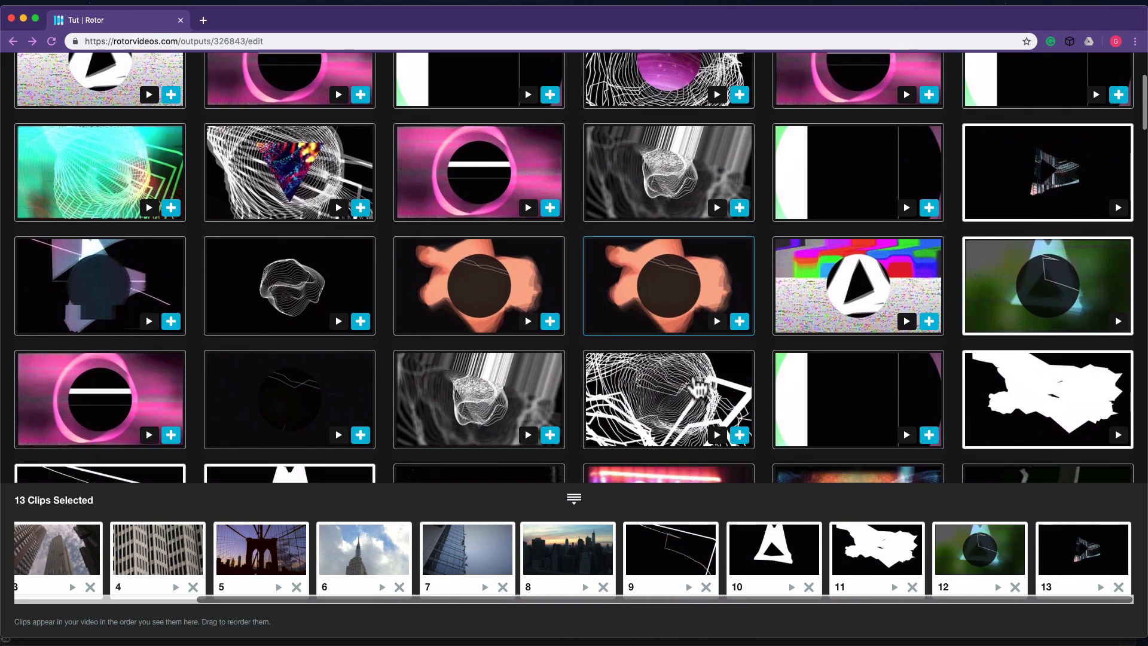
pyautogui.click(740, 360)
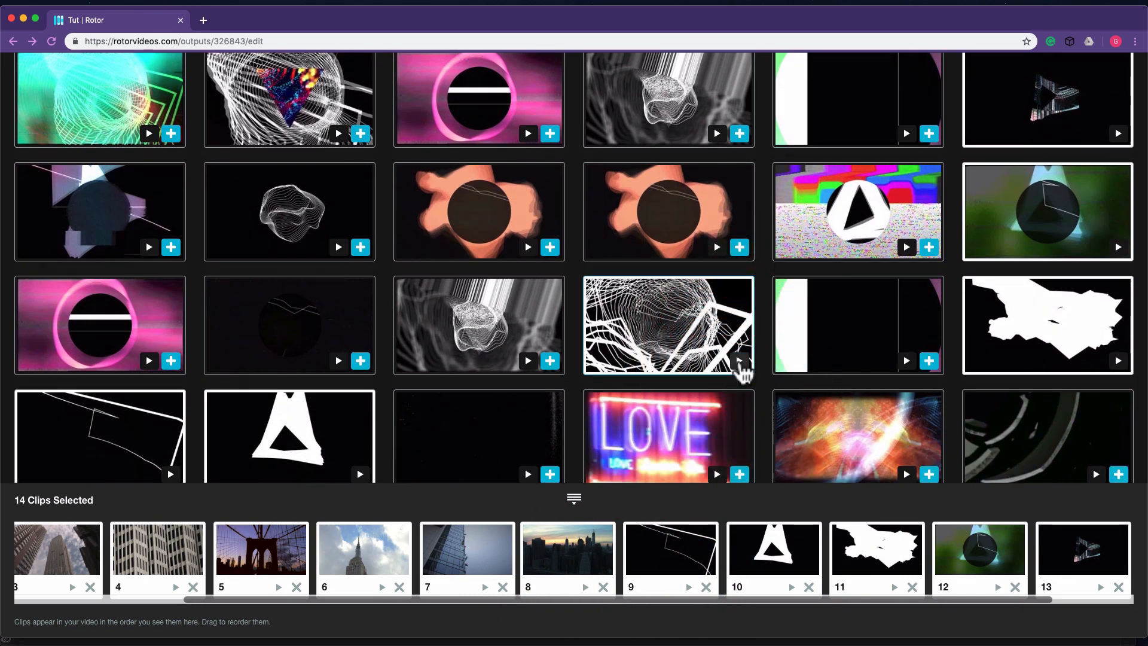
pyautogui.moveTo(856, 600); pyautogui.dragTo(969, 600)
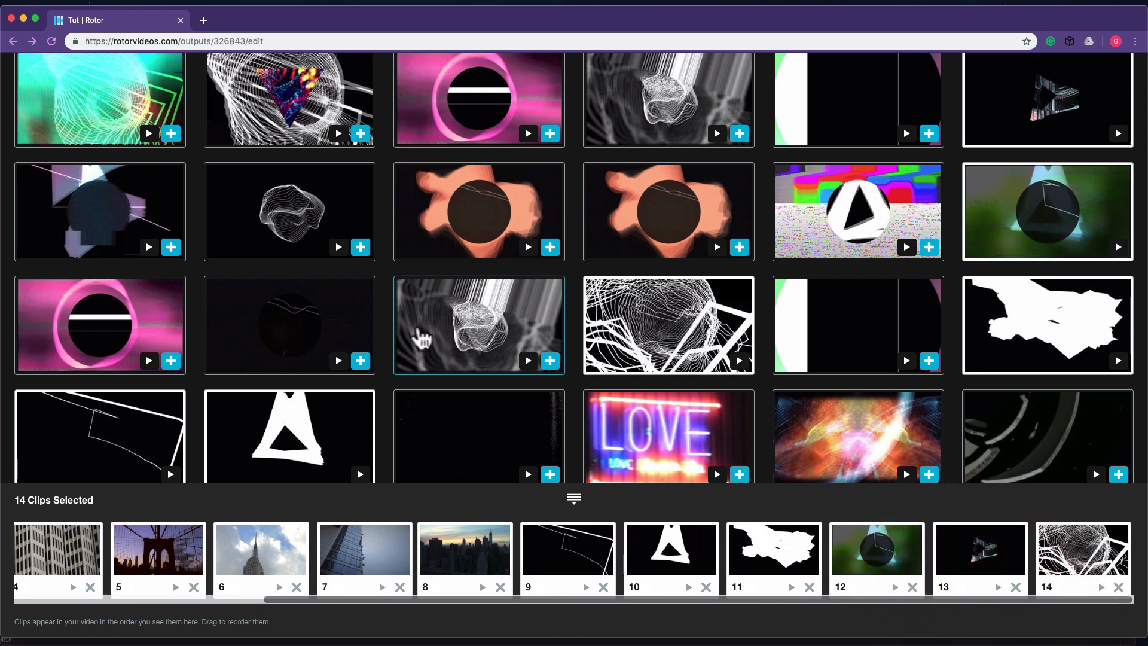
# Step: Add the nearly black circle clip as the fifteenth clip and the first Visuals clip with the pink glow as the sixteenth
pyautogui.click(360, 361)
pyautogui.scroll(-2, 364, 374)
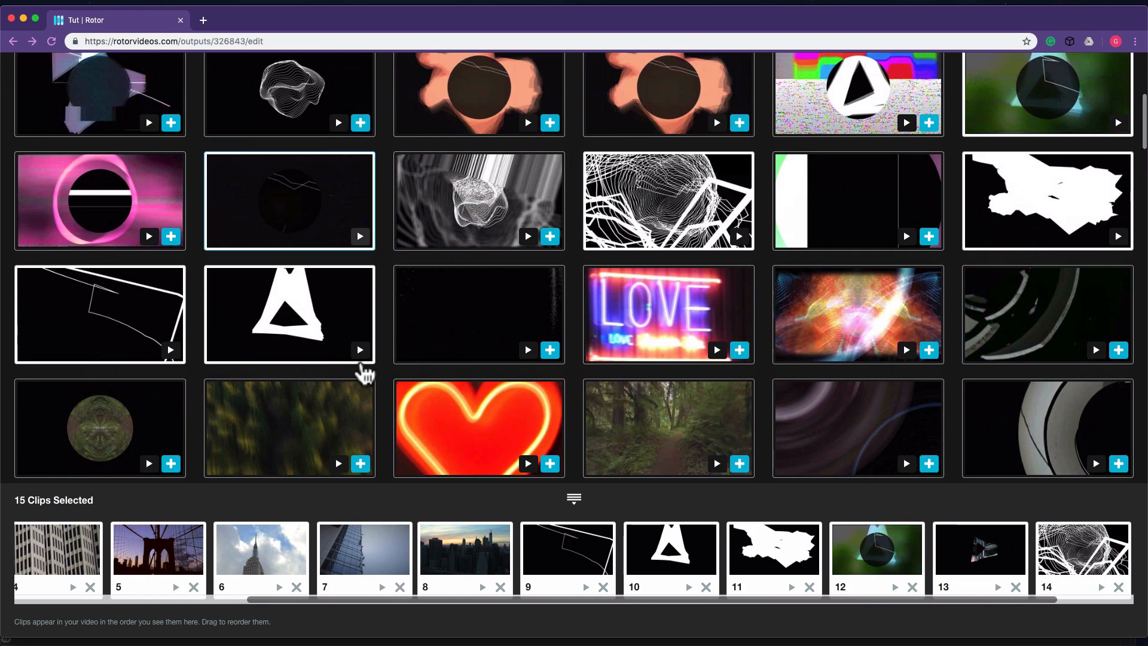
pyautogui.scroll(-2, 269, 351)
pyautogui.scroll(2, 269, 351)
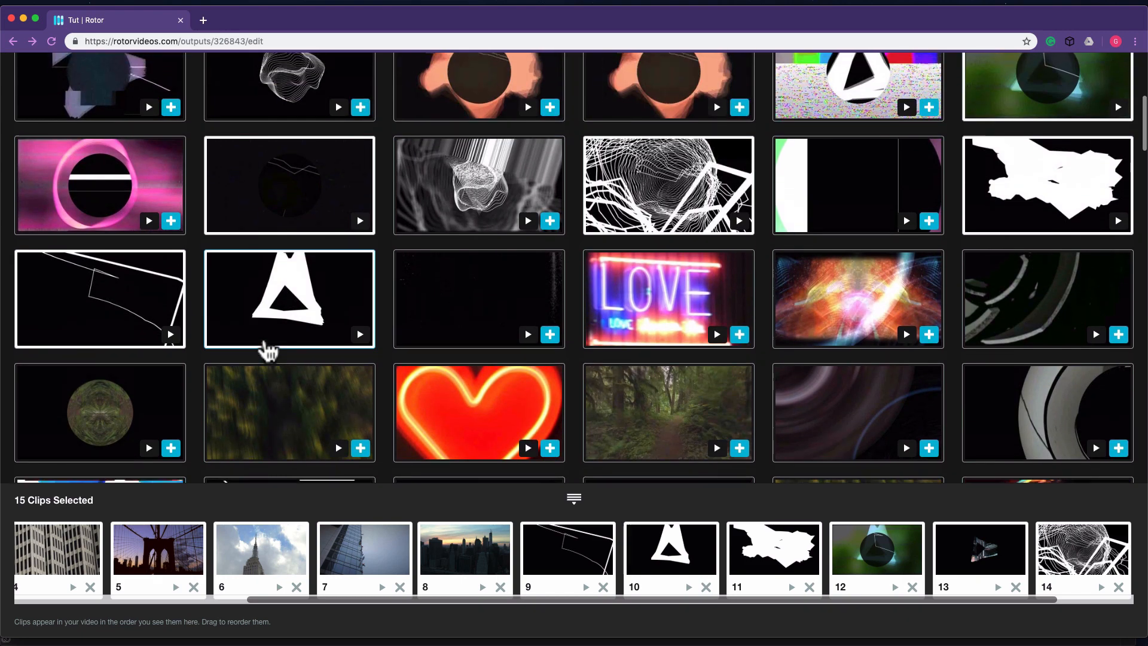
pyautogui.scroll(5, 921, 309)
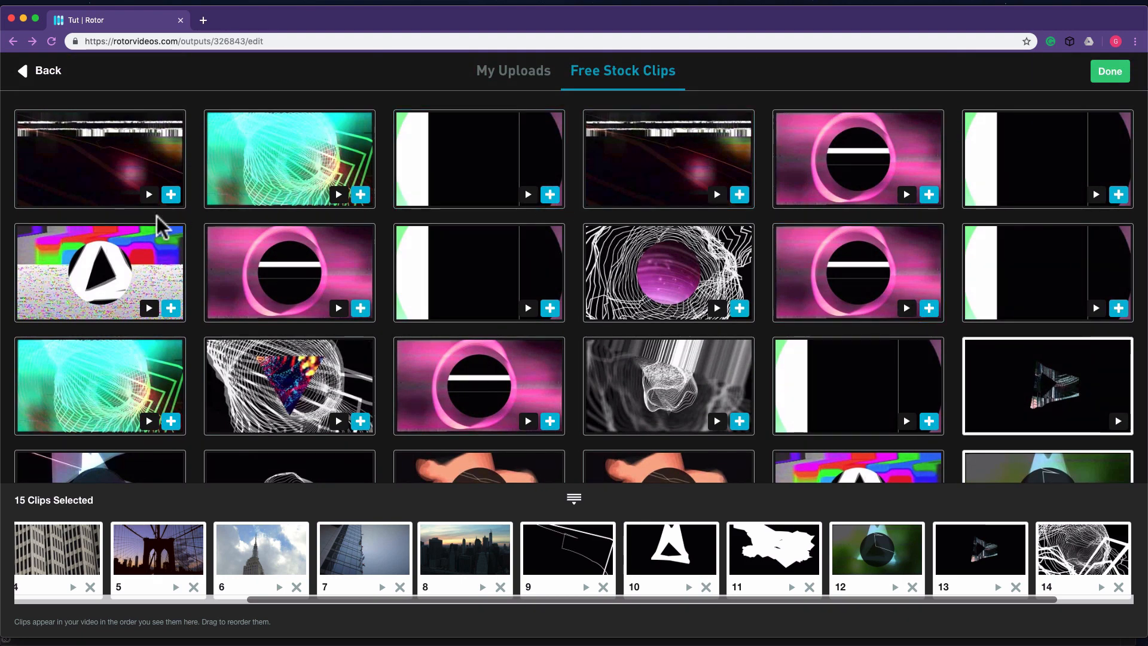
pyautogui.click(171, 195)
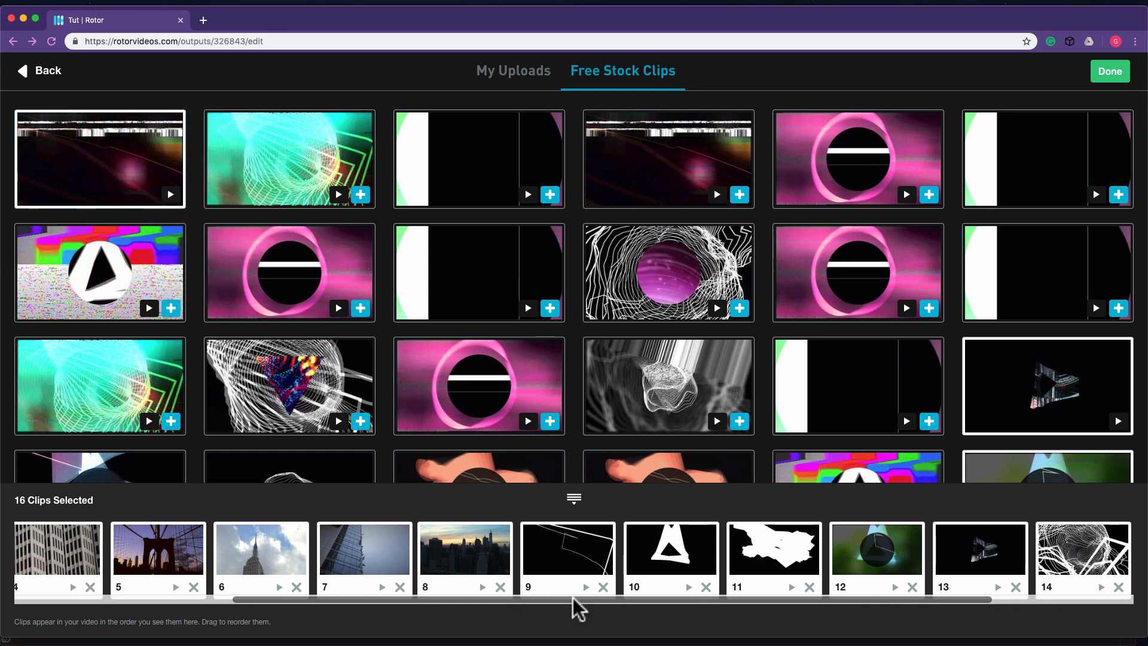
pyautogui.moveTo(584, 603); pyautogui.dragTo(741, 603)
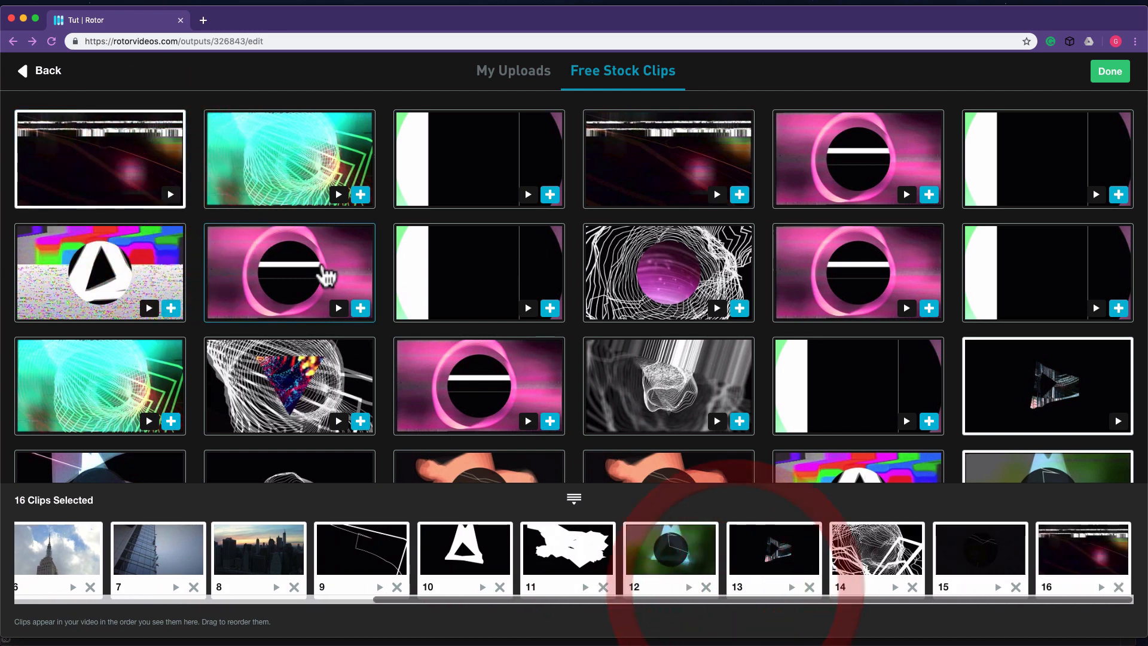
# Step: Leave the Visuals clips and open the Belfast Youth category
pyautogui.click(48, 71)
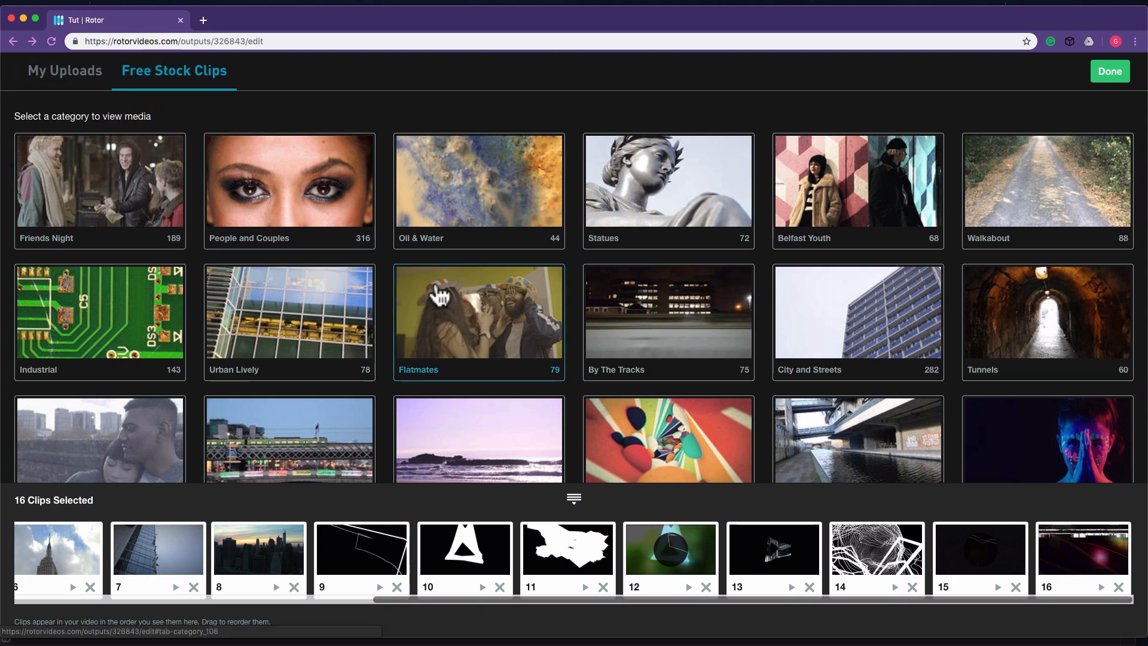
pyautogui.scroll(-2, 543, 353)
pyautogui.scroll(2, 658, 329)
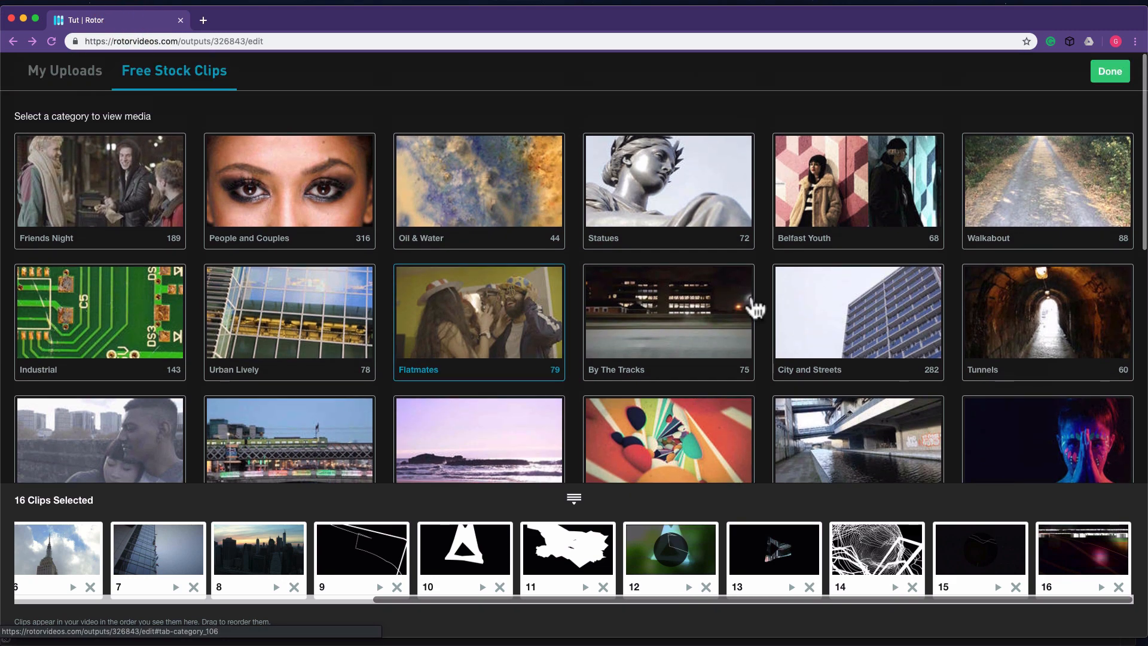
pyautogui.click(837, 221)
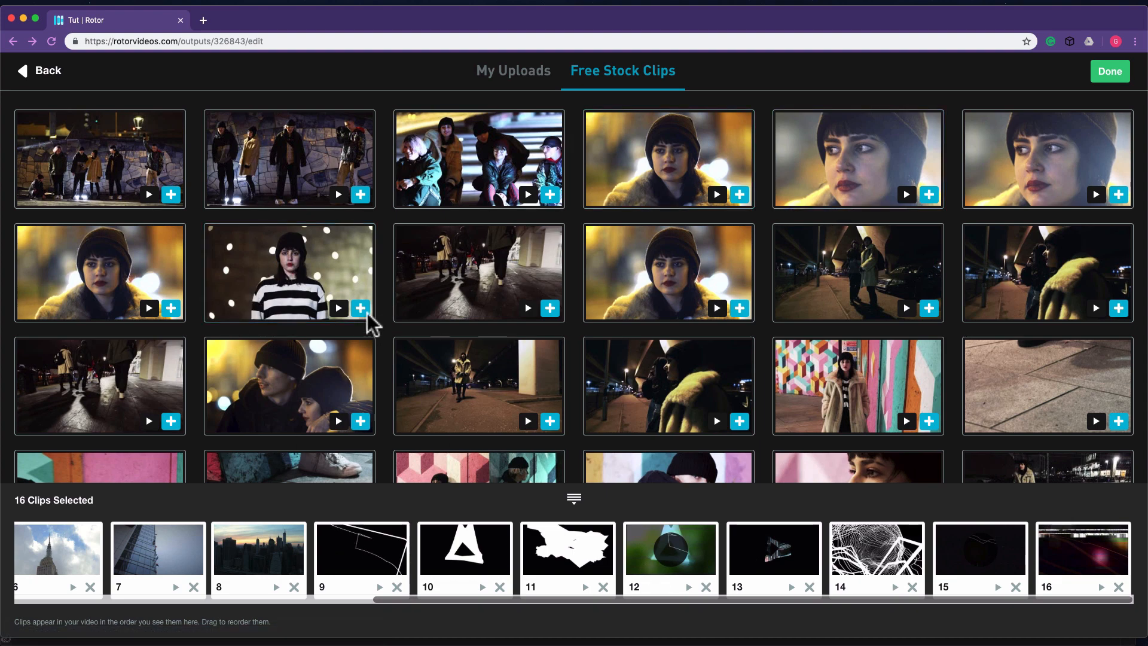
# Step: Preview the clip of the woman in a black-and-white striped jumper and add it as the seventeenth clip
pyautogui.click(338, 308)
pyautogui.click(367, 381)
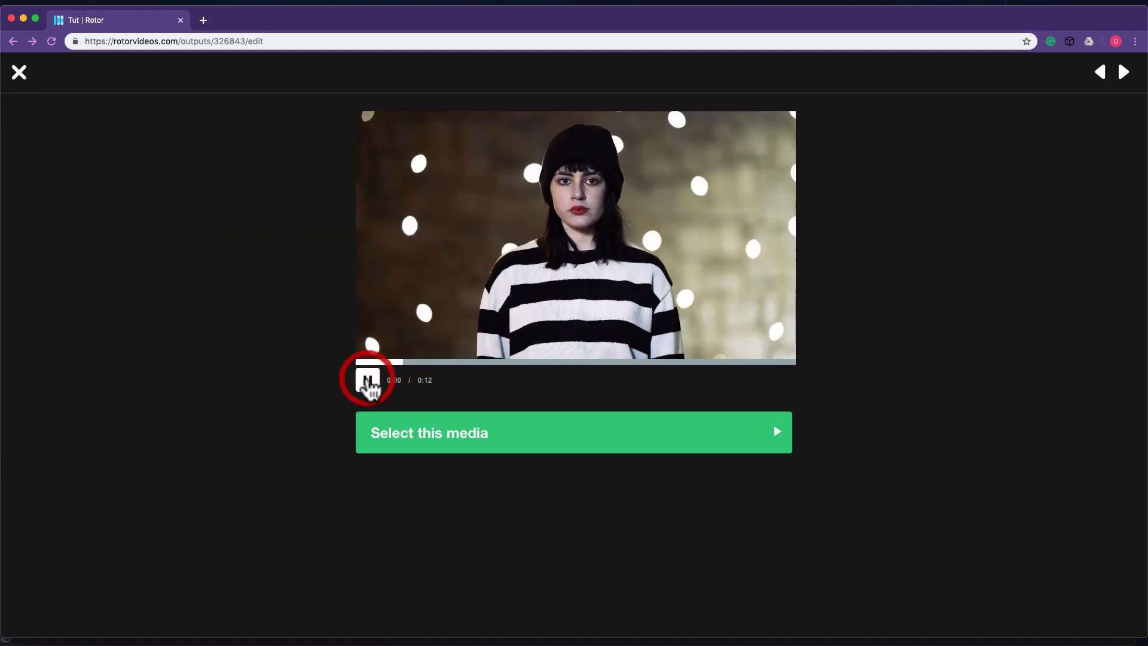
pyautogui.click(367, 380)
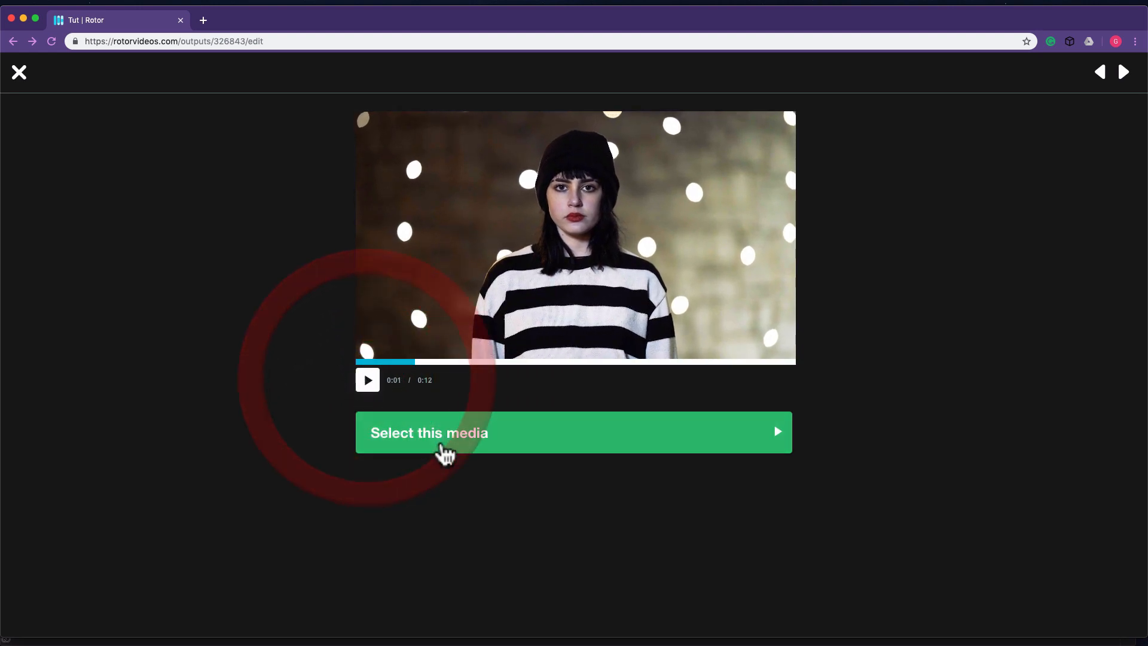
pyautogui.click(442, 456)
# Step: Leave the Belfast Youth clips and open the Neon Party category
pyautogui.click(37, 72)
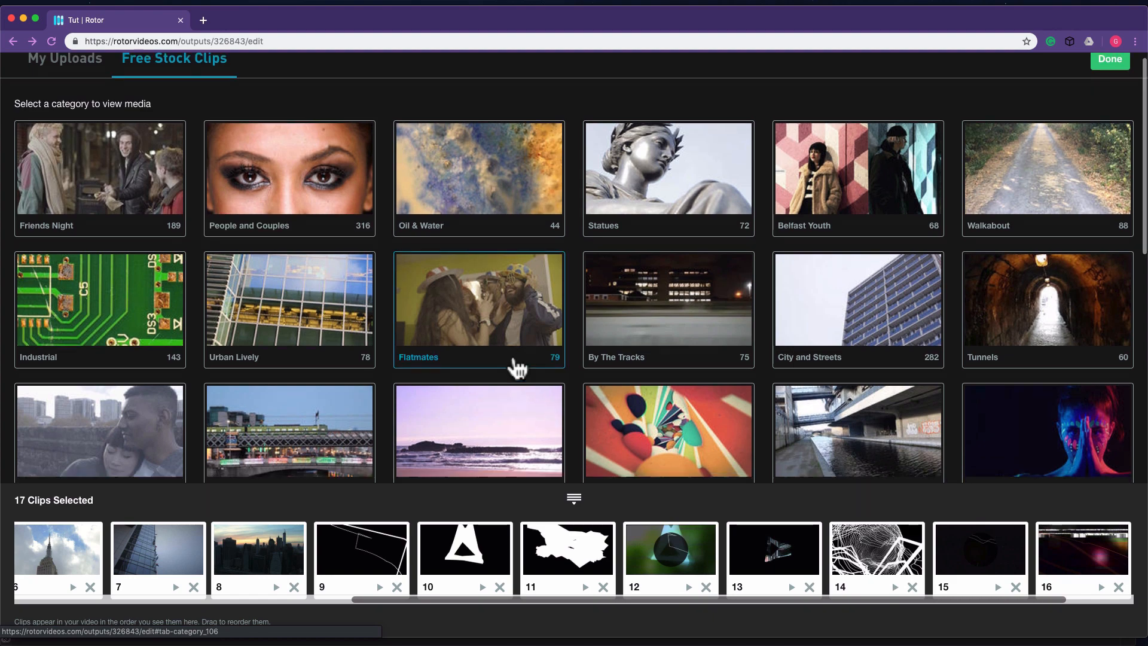
pyautogui.scroll(-3, 518, 369)
pyautogui.click(1030, 371)
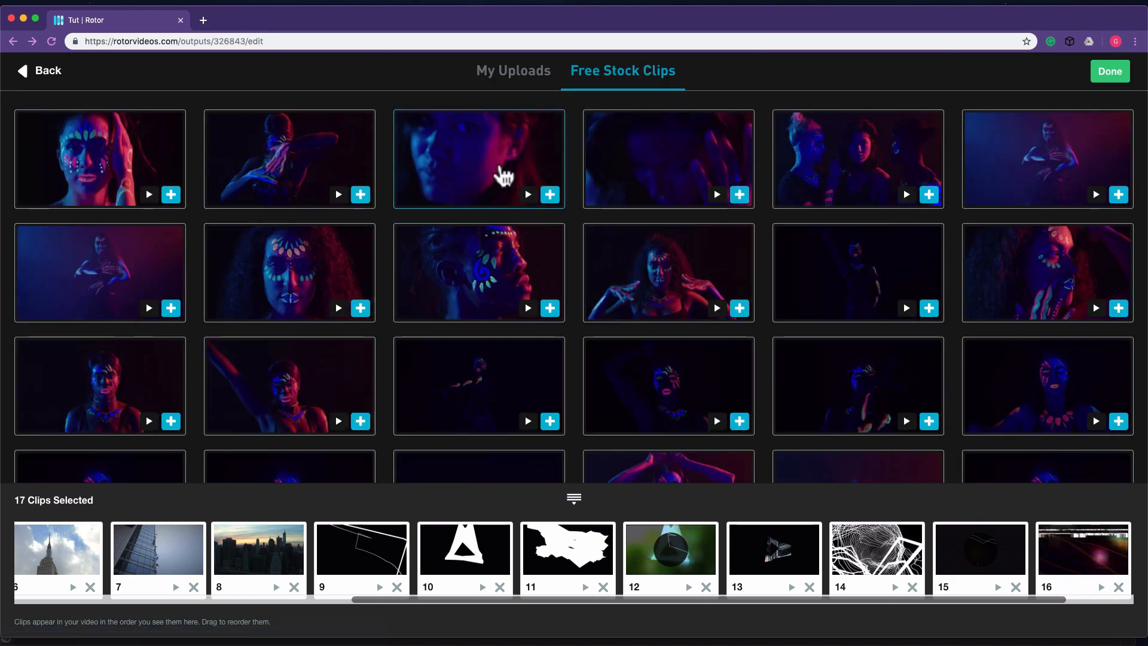
# Step: Preview the close-up of the face lit in blue and red and add it as the eighteenth clip
pyautogui.click(491, 162)
pyautogui.click(367, 382)
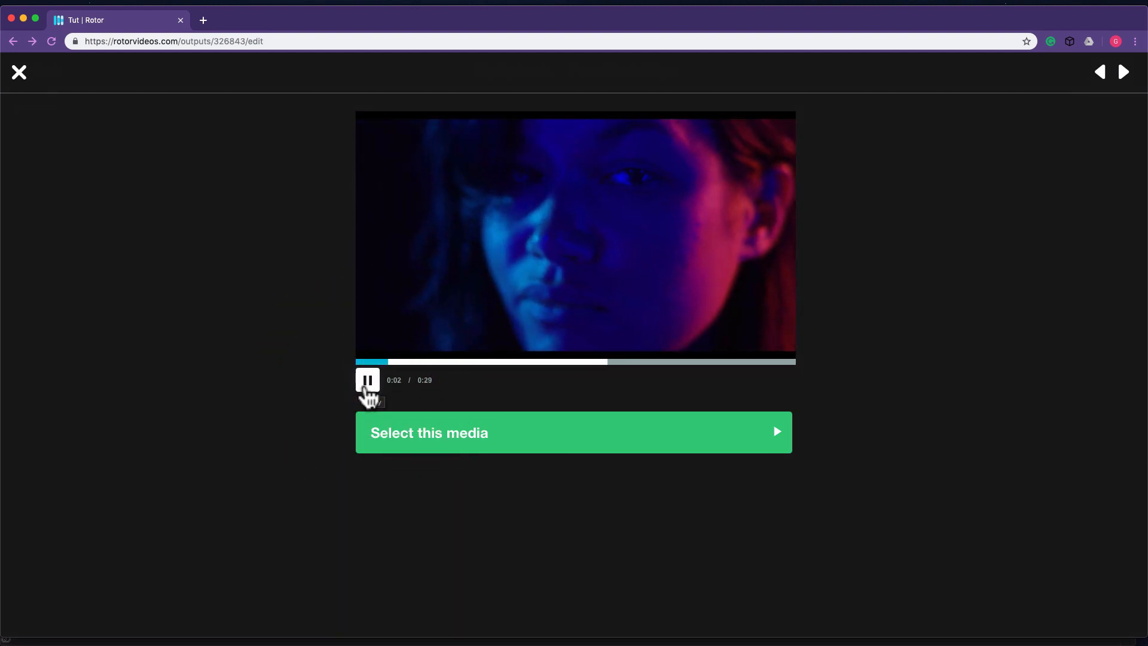
pyautogui.click(367, 386)
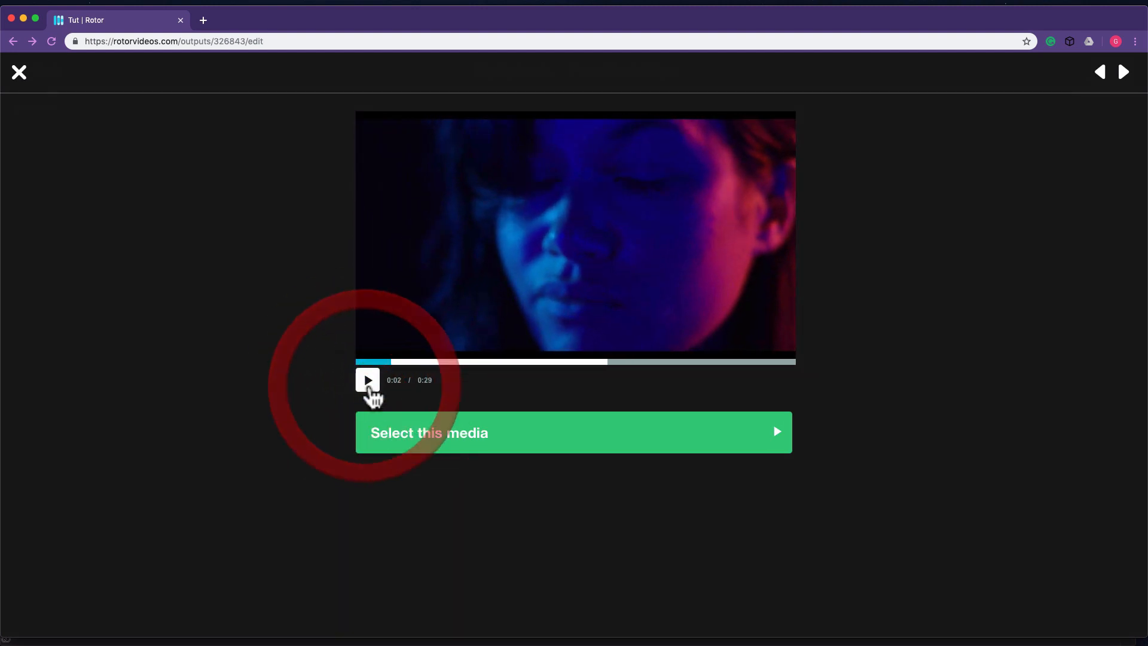
pyautogui.click(578, 444)
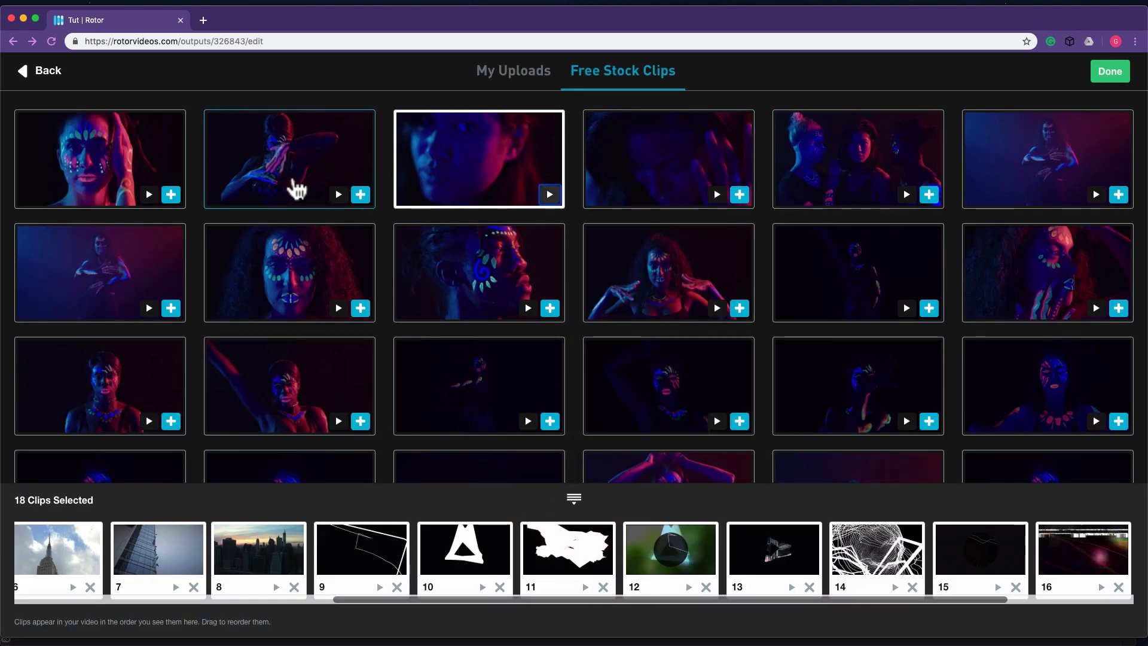
# Step: Leave the Neon Party clips and open the category of abstract glitch and distortion clips further down the category list
pyautogui.click(62, 74)
pyautogui.scroll(-8, 652, 351)
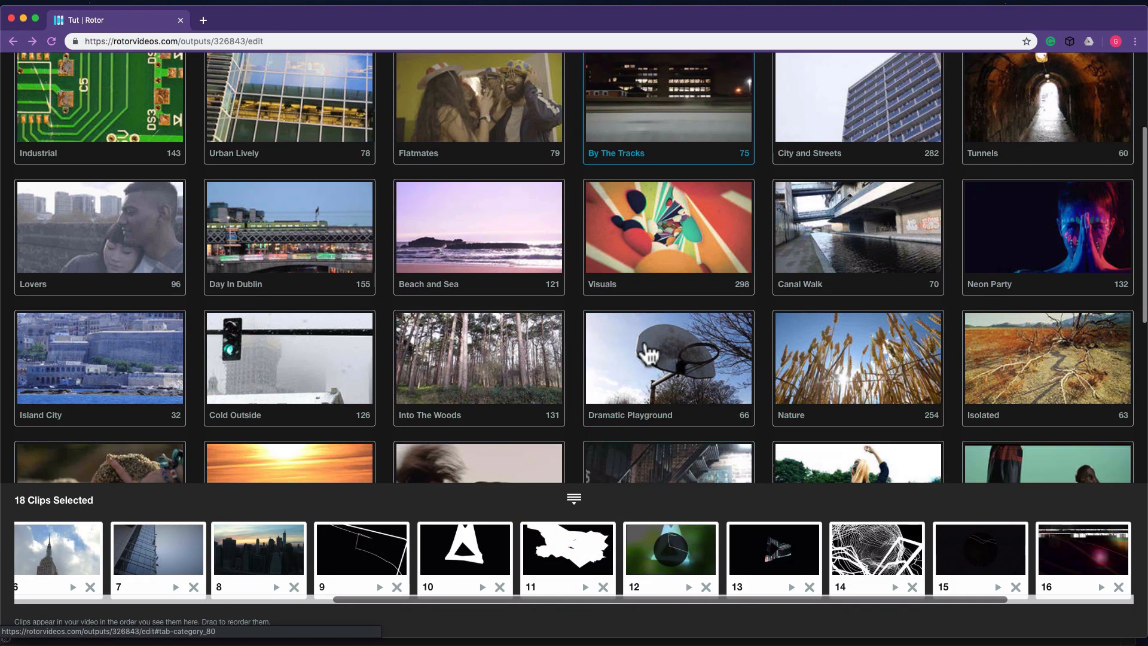
pyautogui.scroll(-3, 649, 352)
pyautogui.click(820, 311)
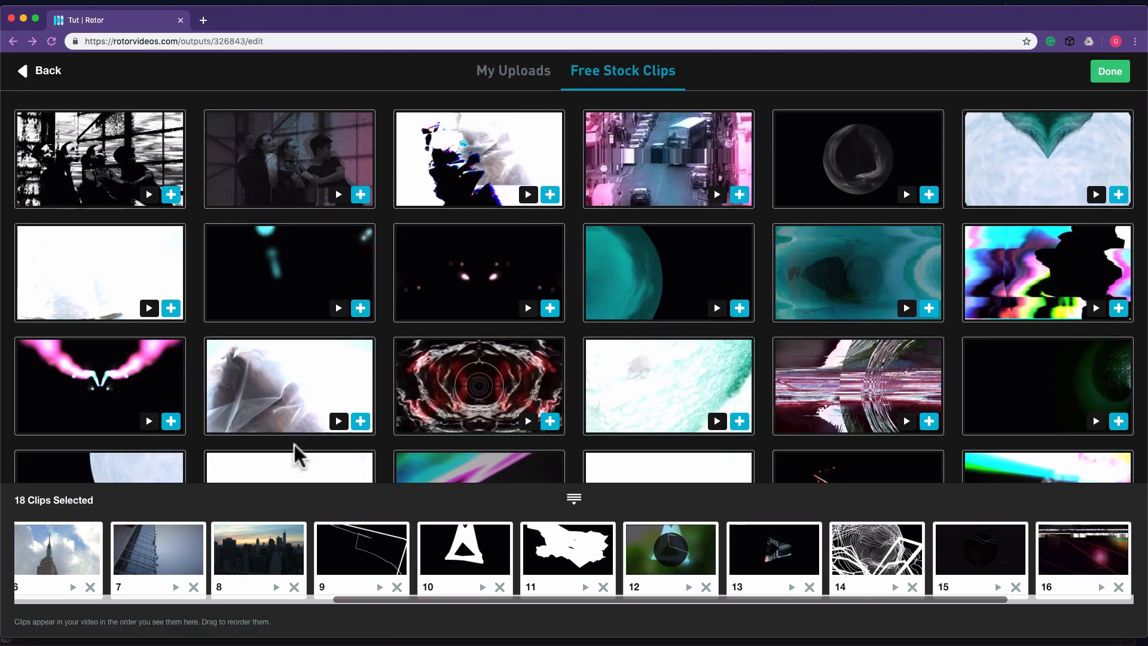
# Step: Preview the bright white clip of the veiled figure and add it as the nineteenth clip
pyautogui.click(297, 388)
pyautogui.click(368, 382)
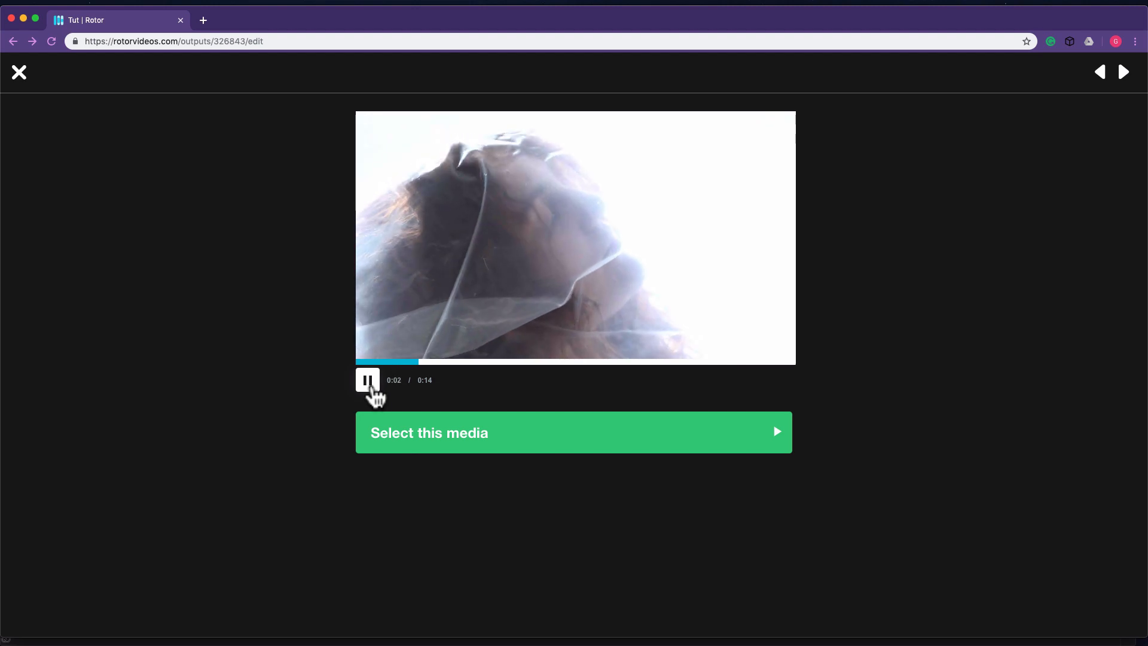
pyautogui.click(369, 383)
pyautogui.click(456, 440)
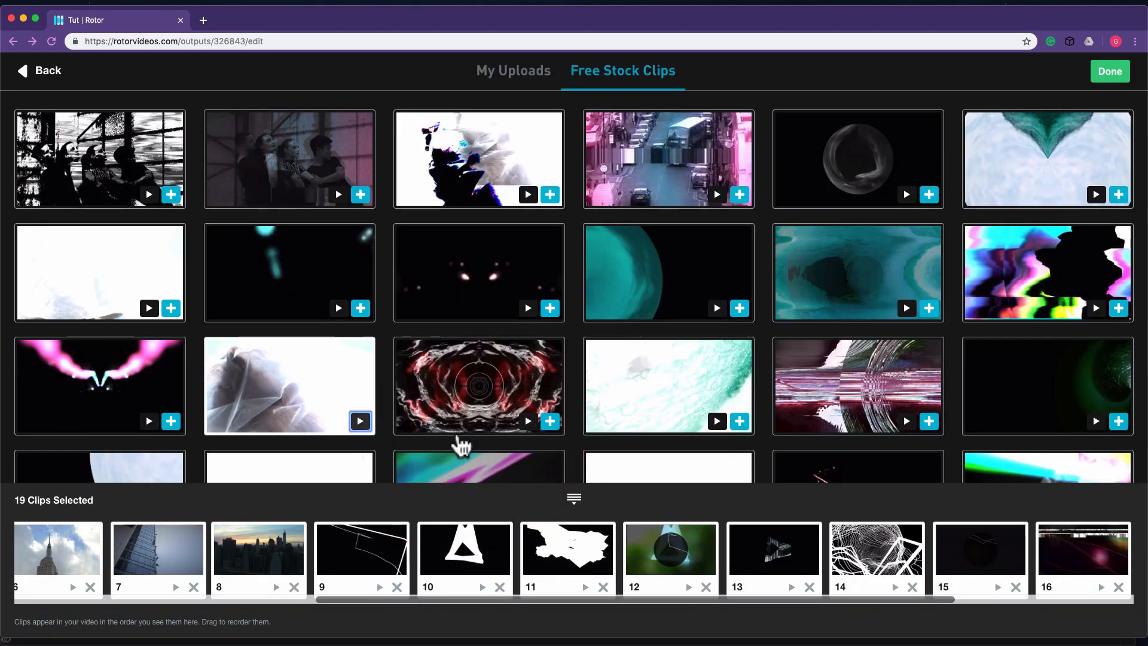
# Step: Leave the glitch and distortion clips and open the Fairground category
pyautogui.click(38, 73)
pyautogui.scroll(-12, 302, 359)
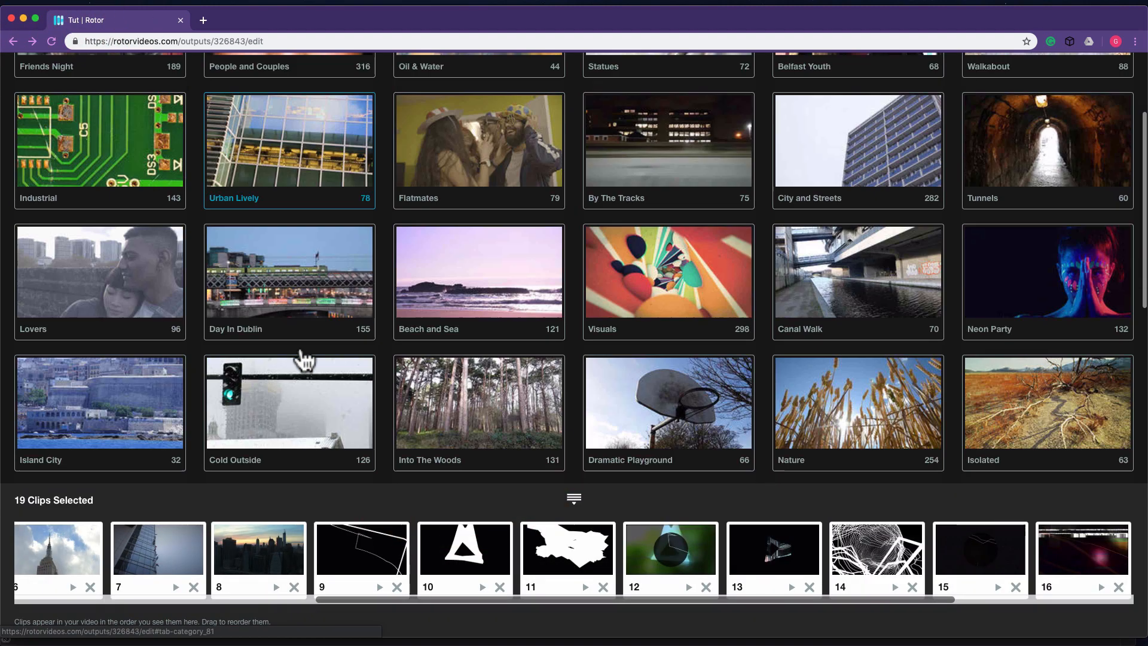
pyautogui.scroll(-5, 305, 359)
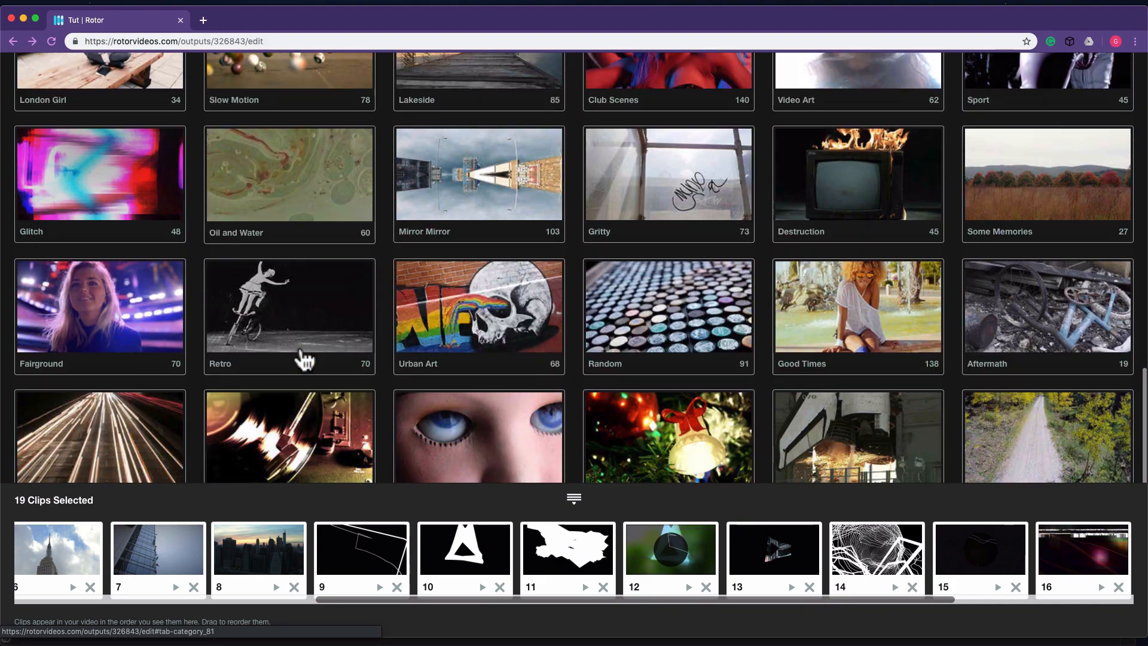
pyautogui.click(121, 305)
# Step: Preview the Fairground clip of the blonde woman looking sideways in front of purple lights and add it as the twentieth clip
pyautogui.scroll(-2, 654, 299)
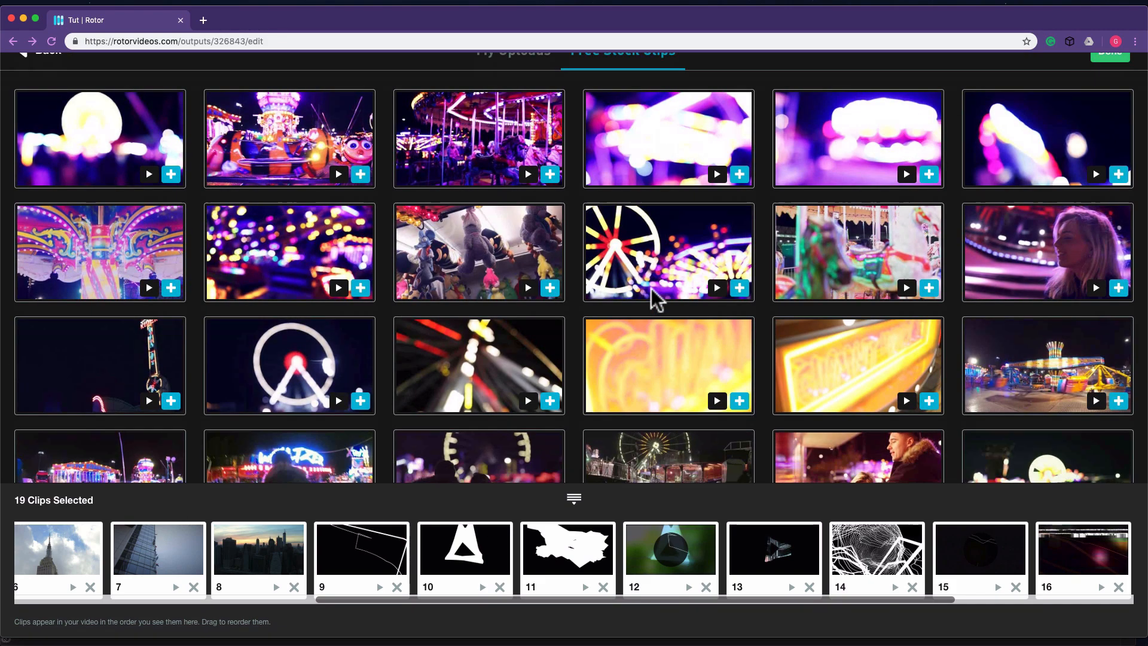
pyautogui.scroll(-2, 655, 302)
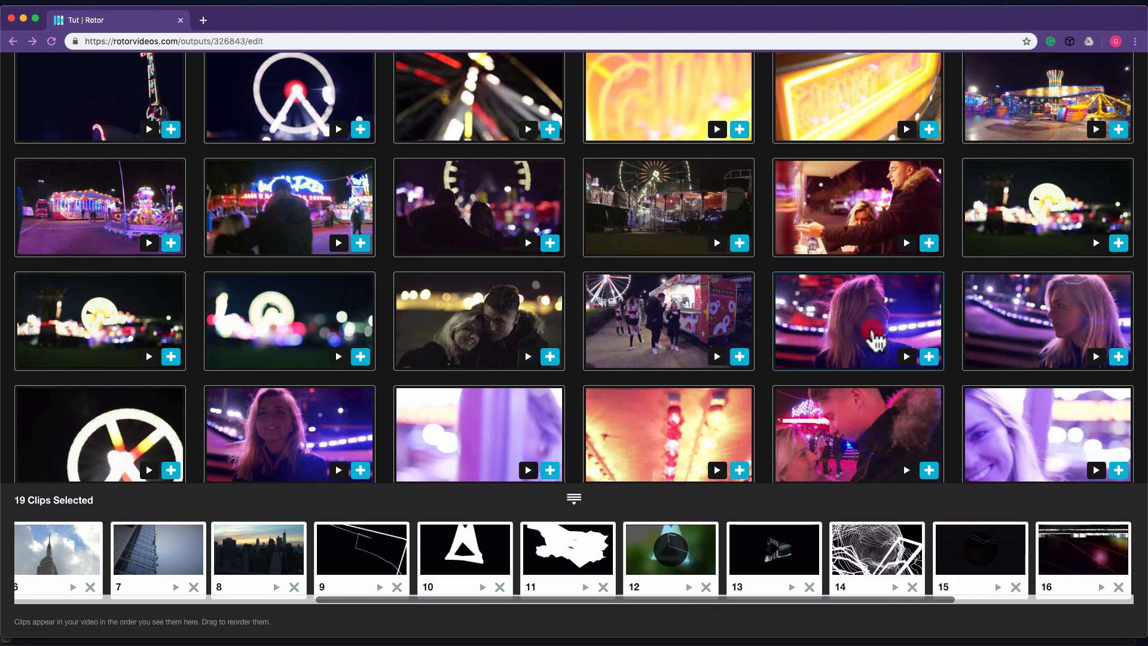
pyautogui.click(876, 341)
pyautogui.click(367, 381)
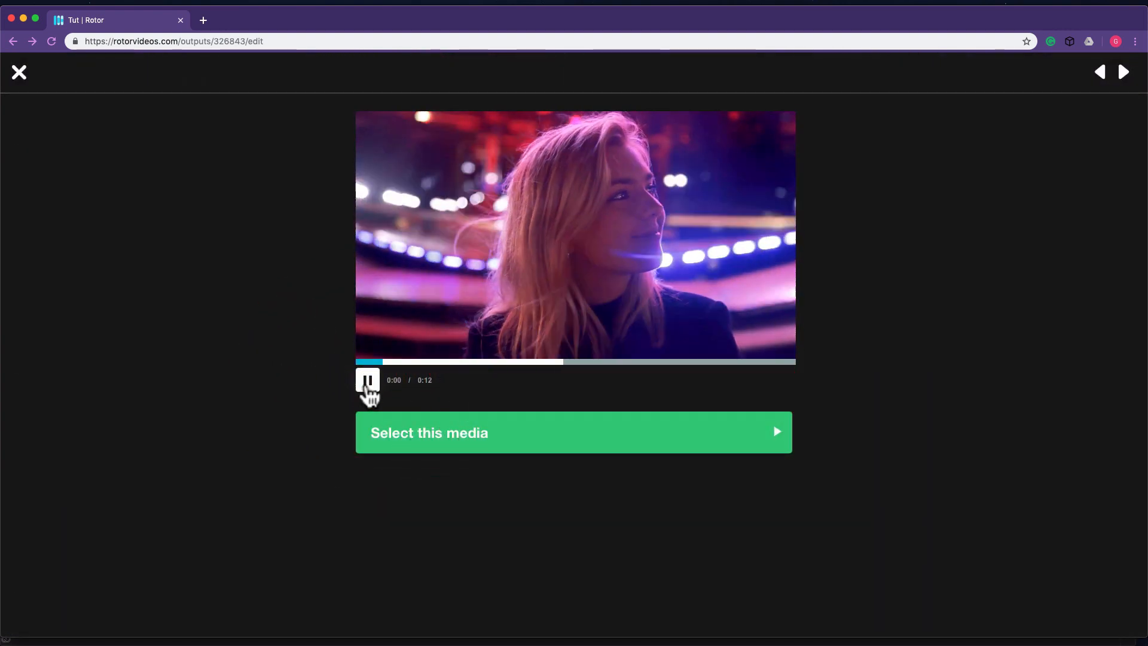
pyautogui.click(367, 380)
pyautogui.click(456, 437)
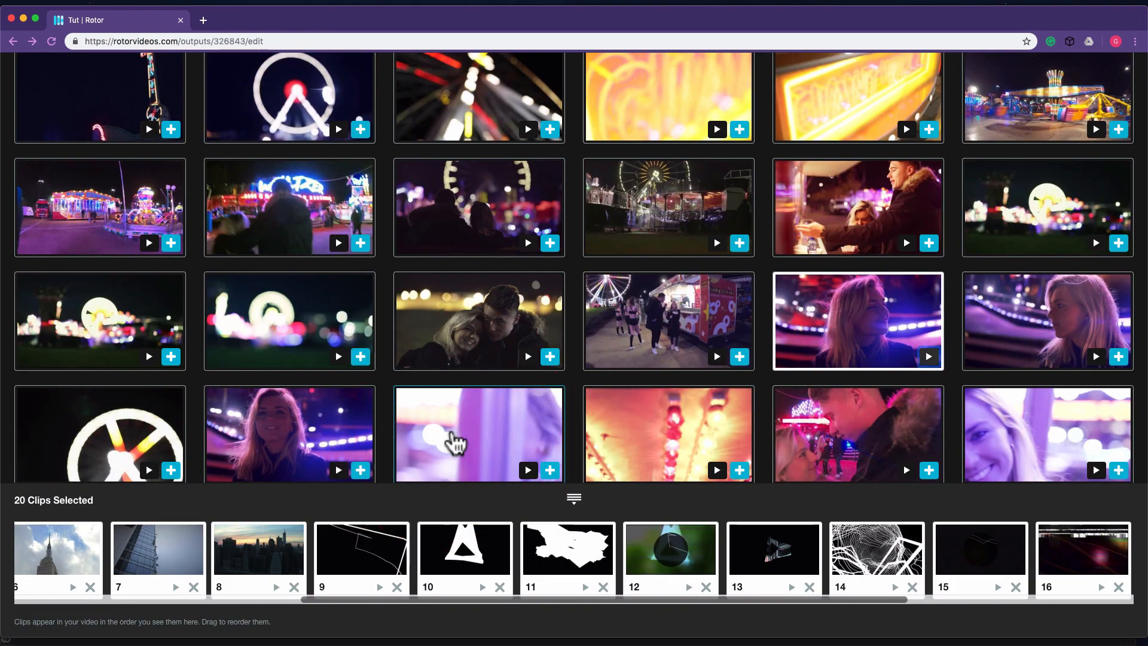
# Step: Leave the Fairground clips and open the Drones category near the end of the category list
pyautogui.scroll(5, 466, 238)
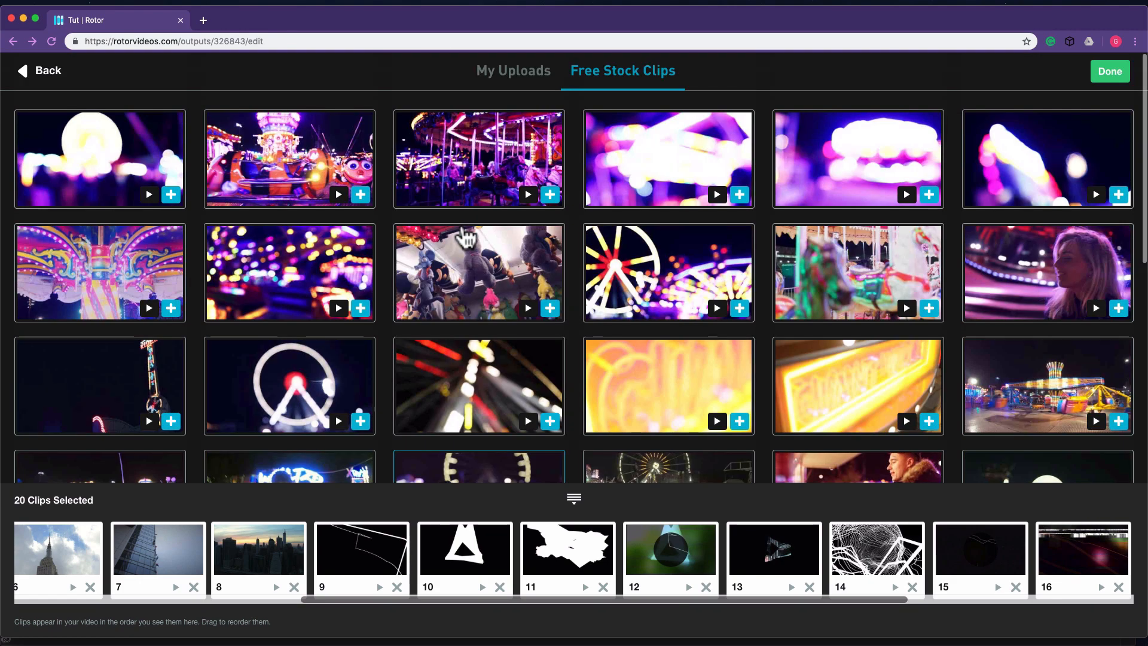
pyautogui.click(29, 75)
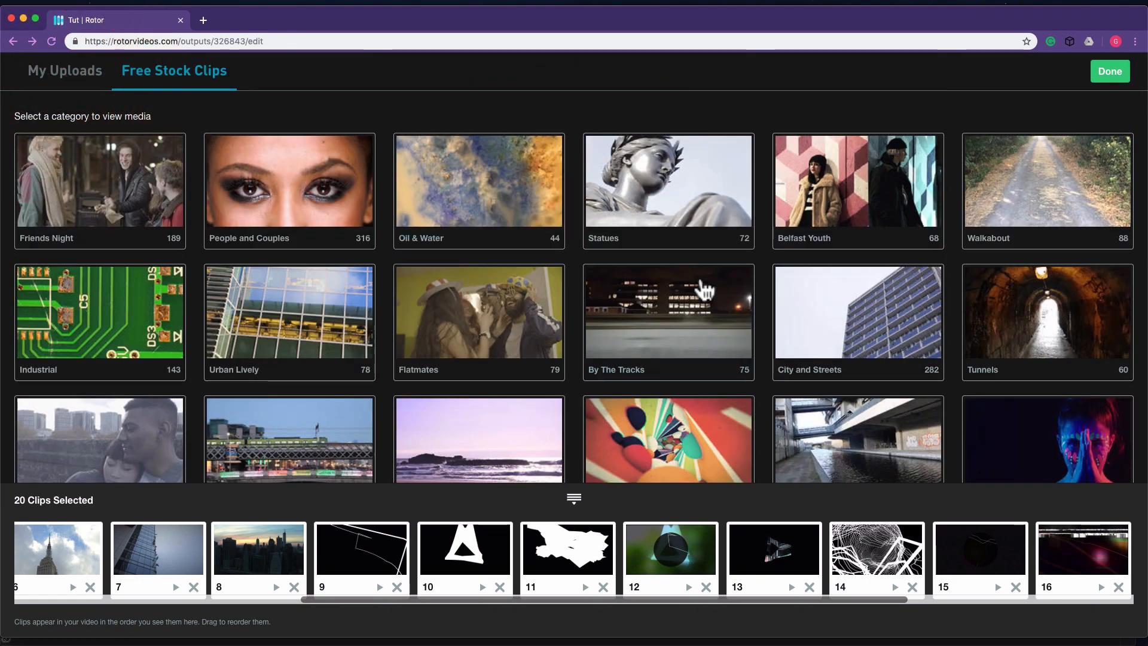
pyautogui.scroll(-15, 706, 291)
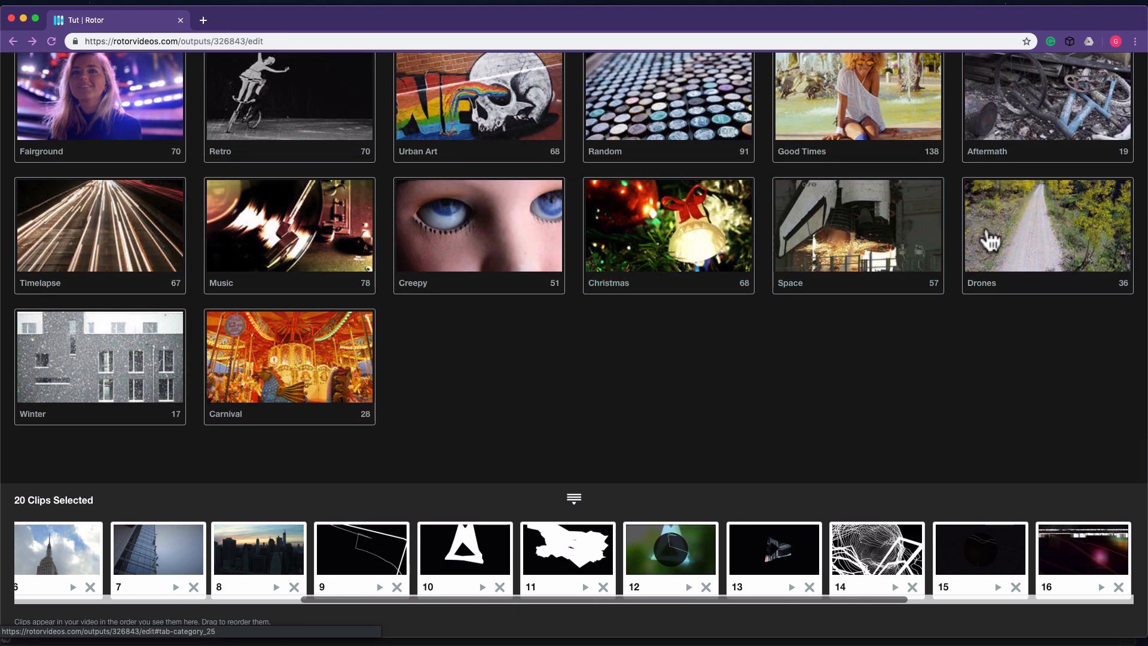
pyautogui.click(1007, 239)
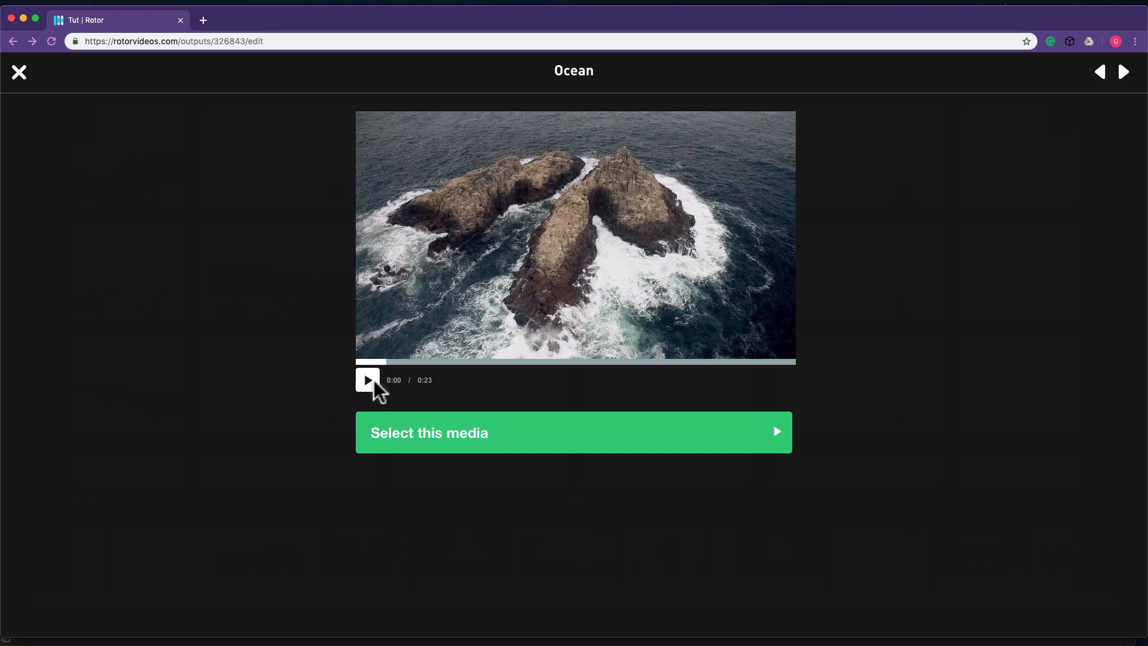
# Step: Preview the Ocean clip of the rocky islets in the surf and add it as the twenty-first clip
pyautogui.click(368, 381)
pyautogui.click(367, 381)
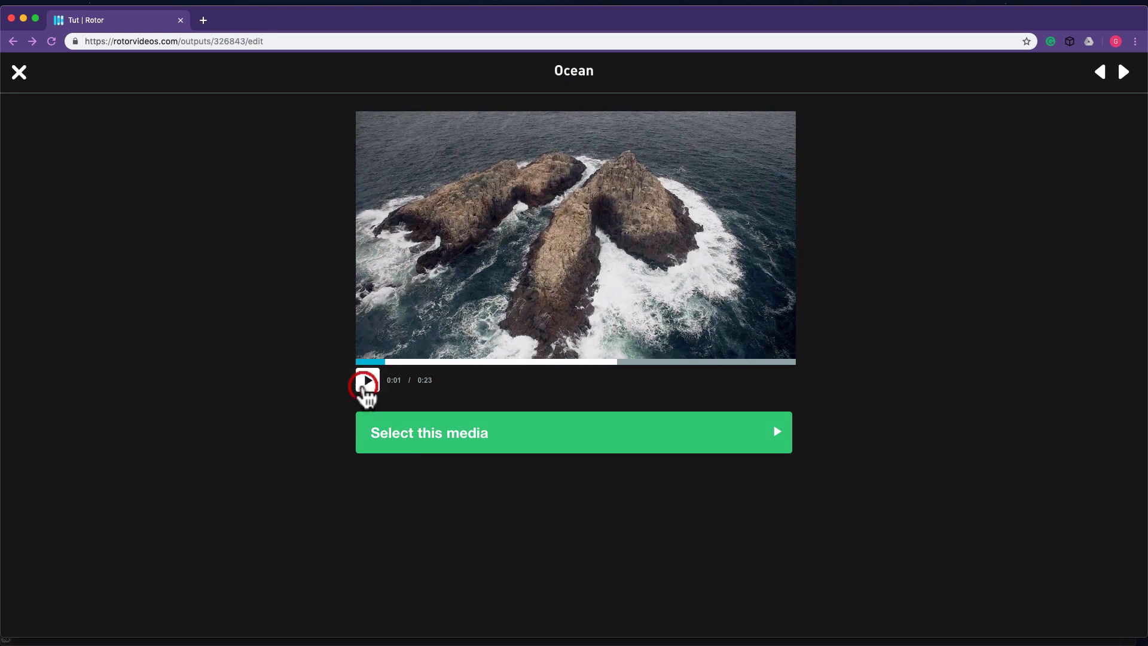
pyautogui.click(503, 448)
# Step: Preview the Ocean clip of the blue bay with green coastal fields and add it as the twenty-second clip
pyautogui.scroll(-6, 810, 361)
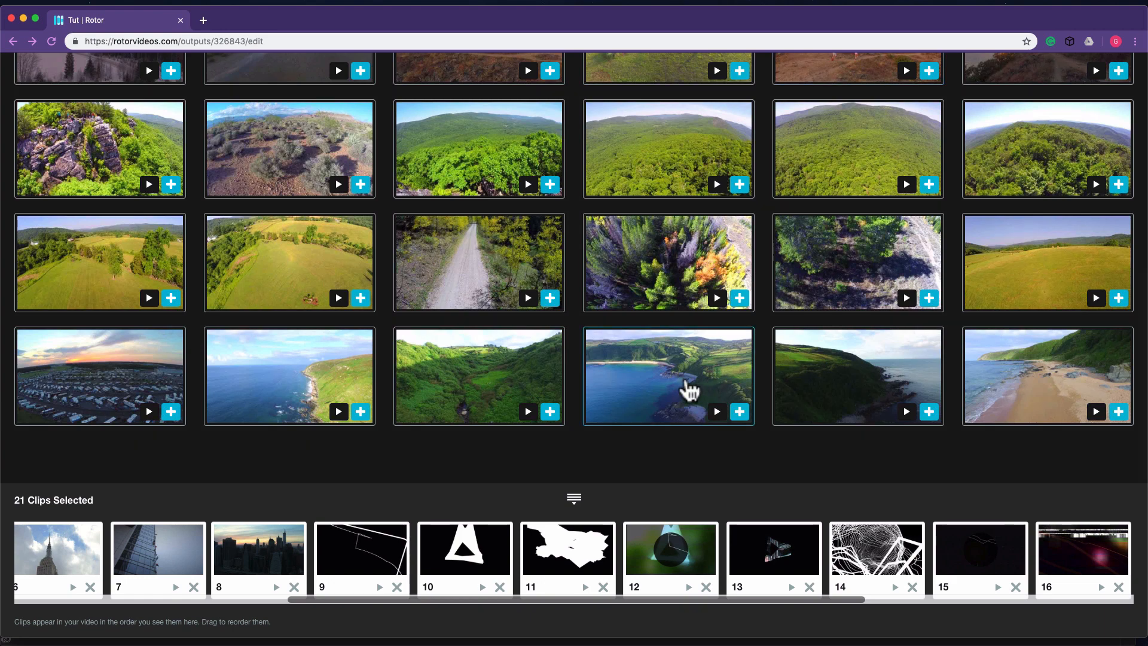
pyautogui.click(687, 386)
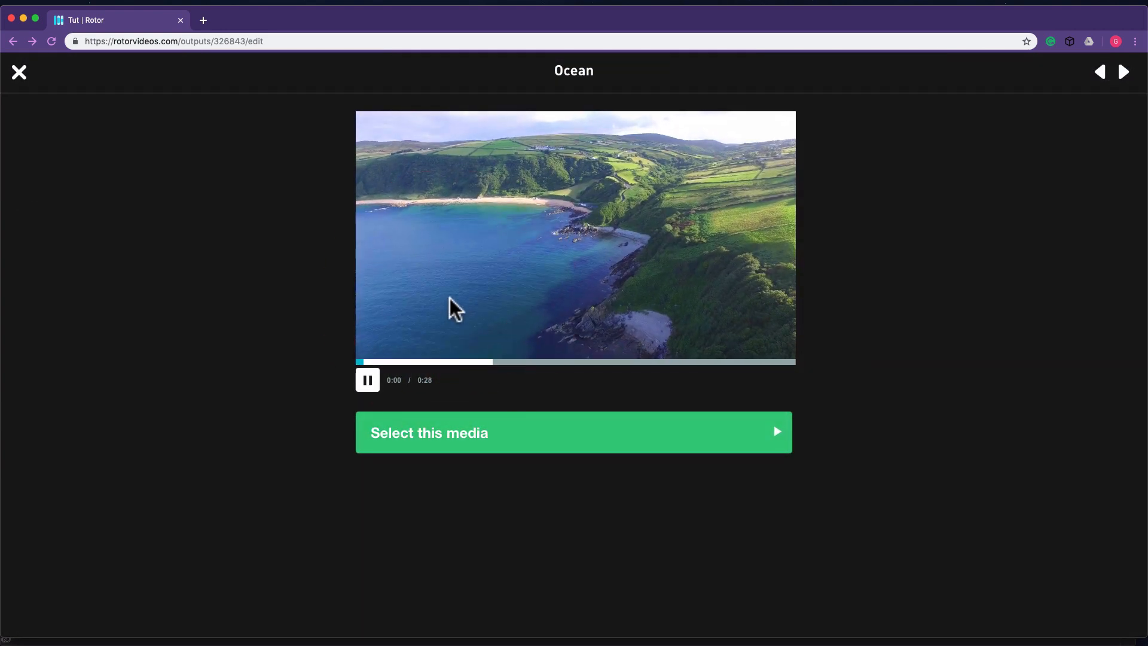
pyautogui.click(450, 298)
pyautogui.click(550, 429)
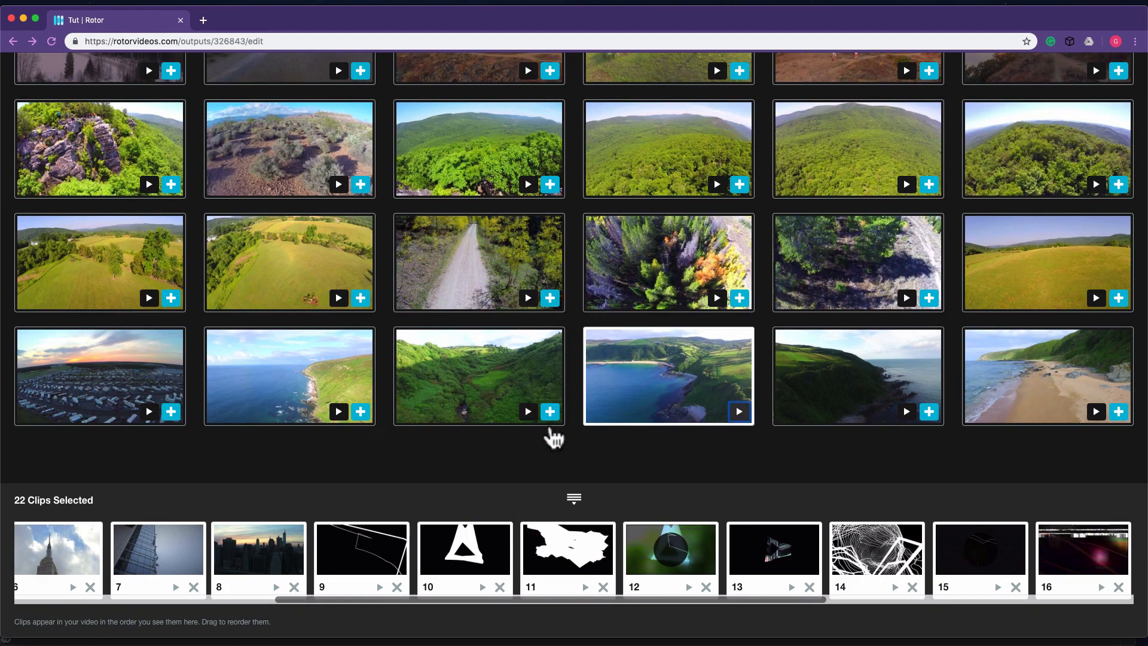
# Step: Add the dark green headland clip and the snowy landscape at sunset as the twenty-third and twenty-fourth clips
pyautogui.click(930, 413)
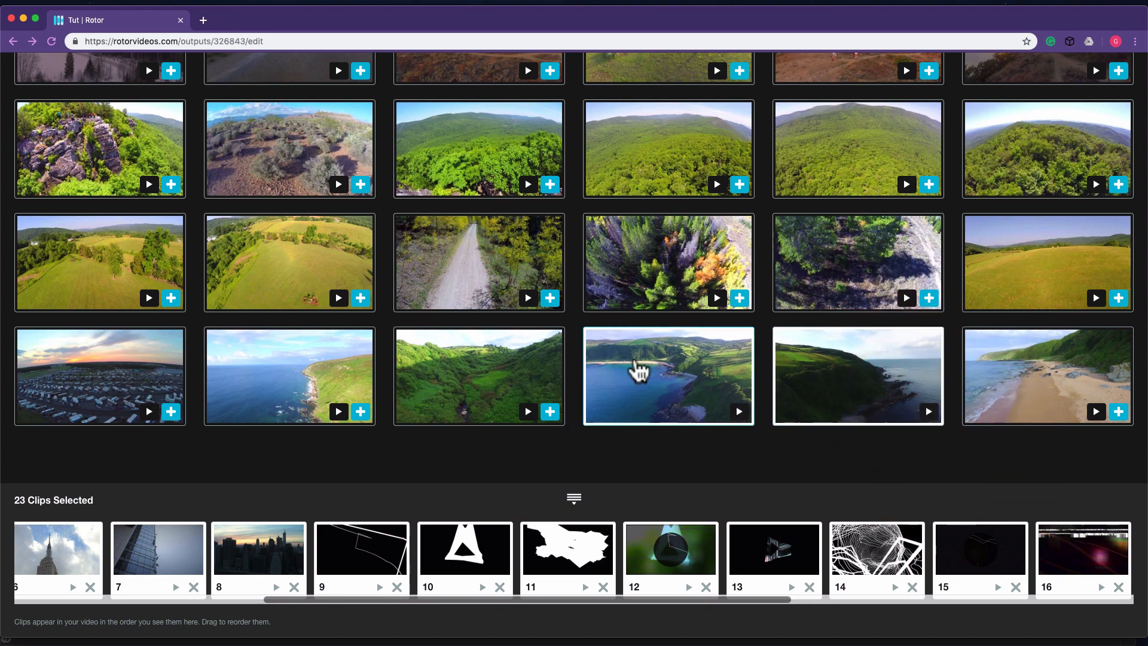
pyautogui.scroll(3, 583, 284)
pyautogui.scroll(3, 581, 284)
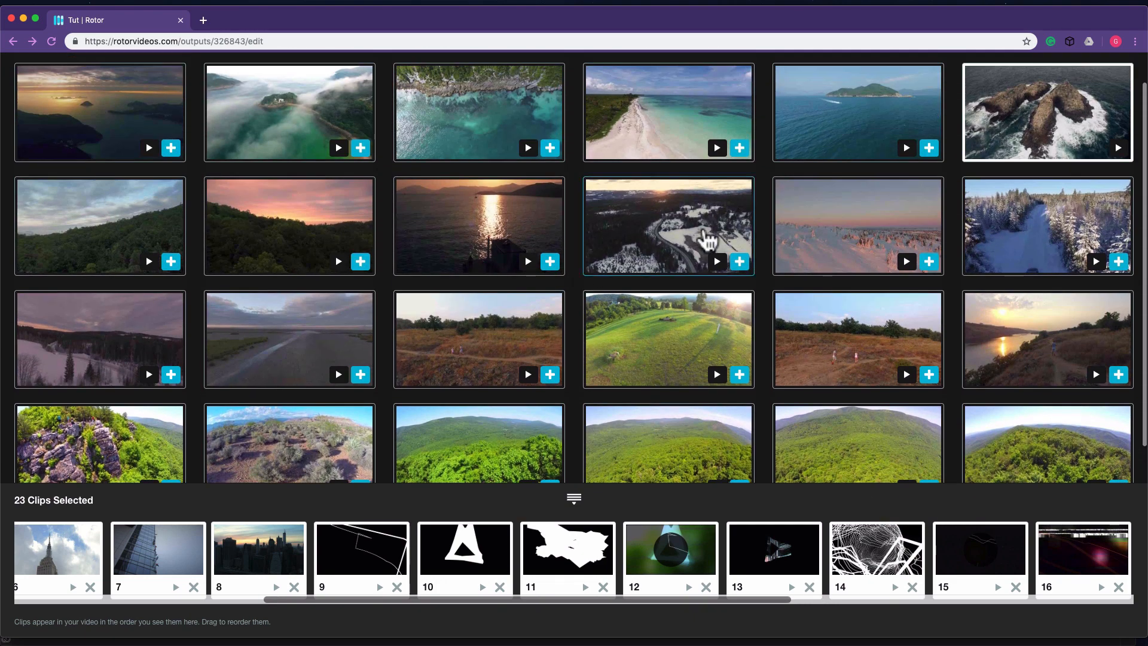
pyautogui.click(740, 261)
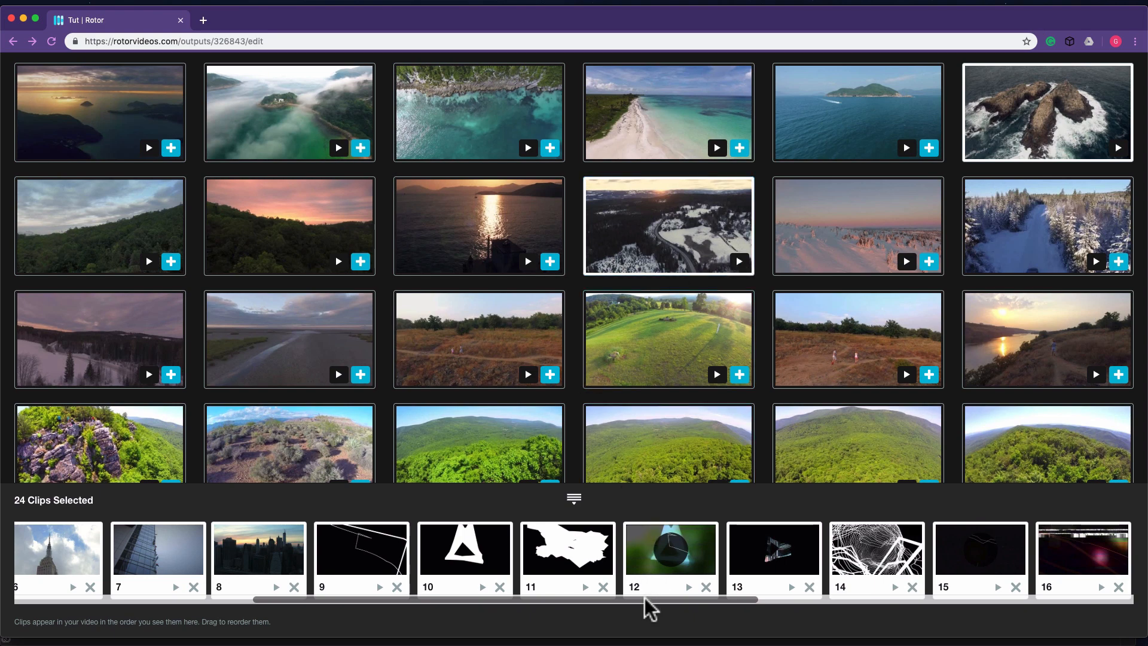
# Step: Reorder the selected clips, moving the white veiled-figure clip to position 9 and the blue-and-red face clip to position 14
pyautogui.moveTo(645, 598); pyautogui.dragTo(871, 596)
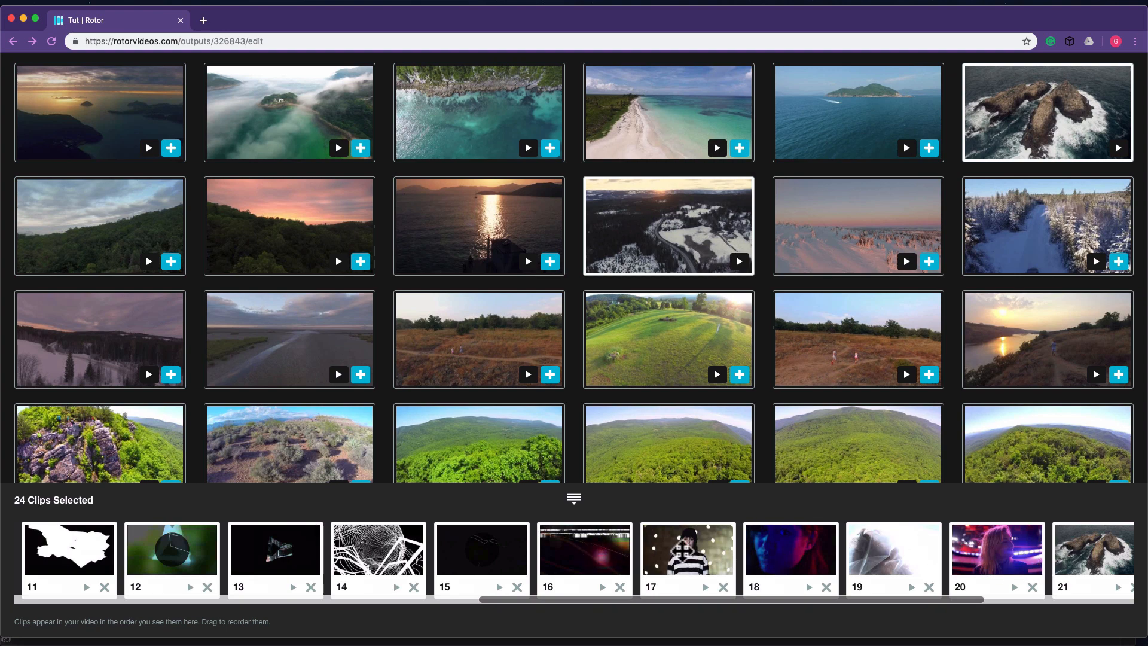
pyautogui.moveTo(894, 554); pyautogui.dragTo(449, 553)
pyautogui.moveTo(552, 600); pyautogui.dragTo(797, 636)
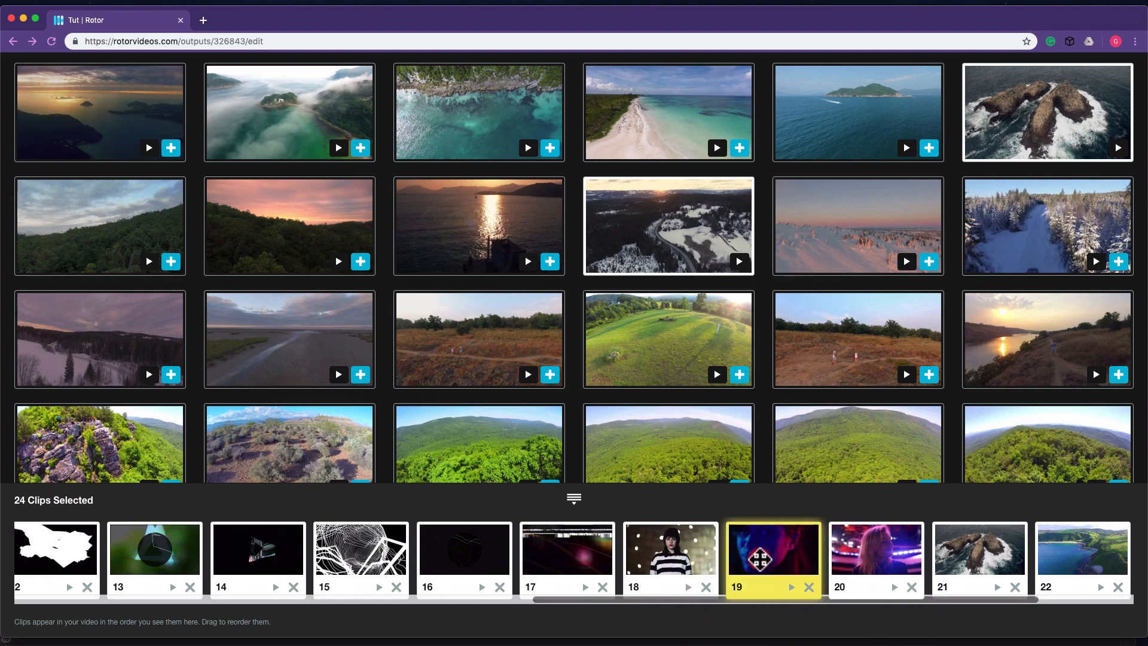
pyautogui.moveTo(760, 560); pyautogui.dragTo(255, 557)
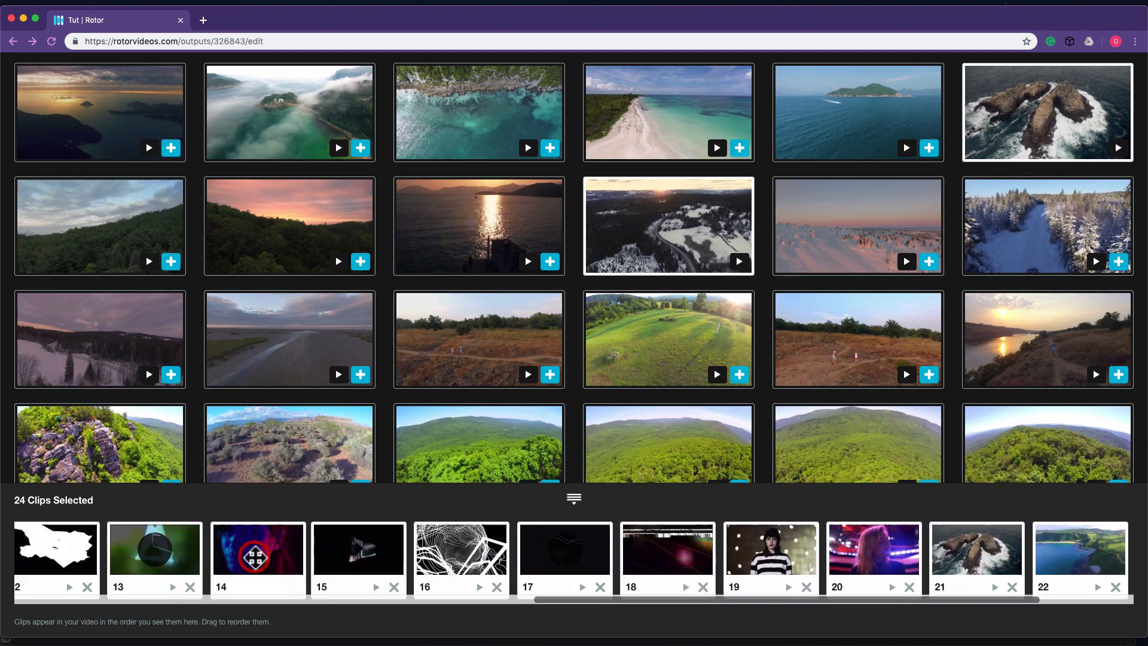
# Step: Move the clip of the woman in the striped jumper to the end of the selection, at position 24
pyautogui.click(226, 601)
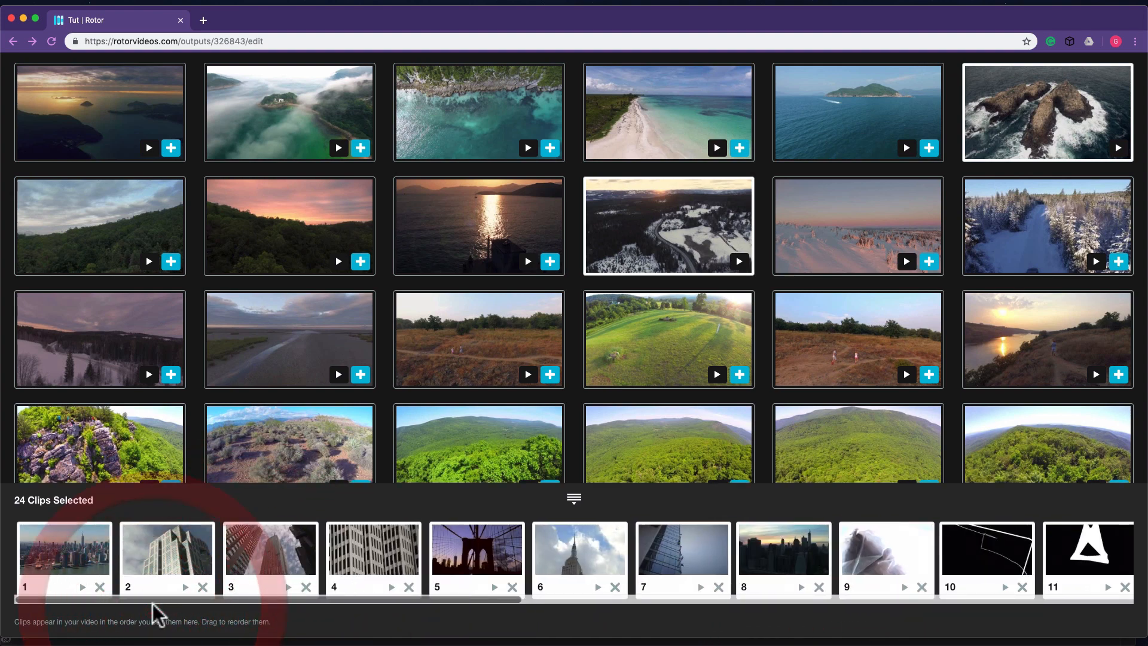
pyautogui.moveTo(154, 601); pyautogui.dragTo(815, 586)
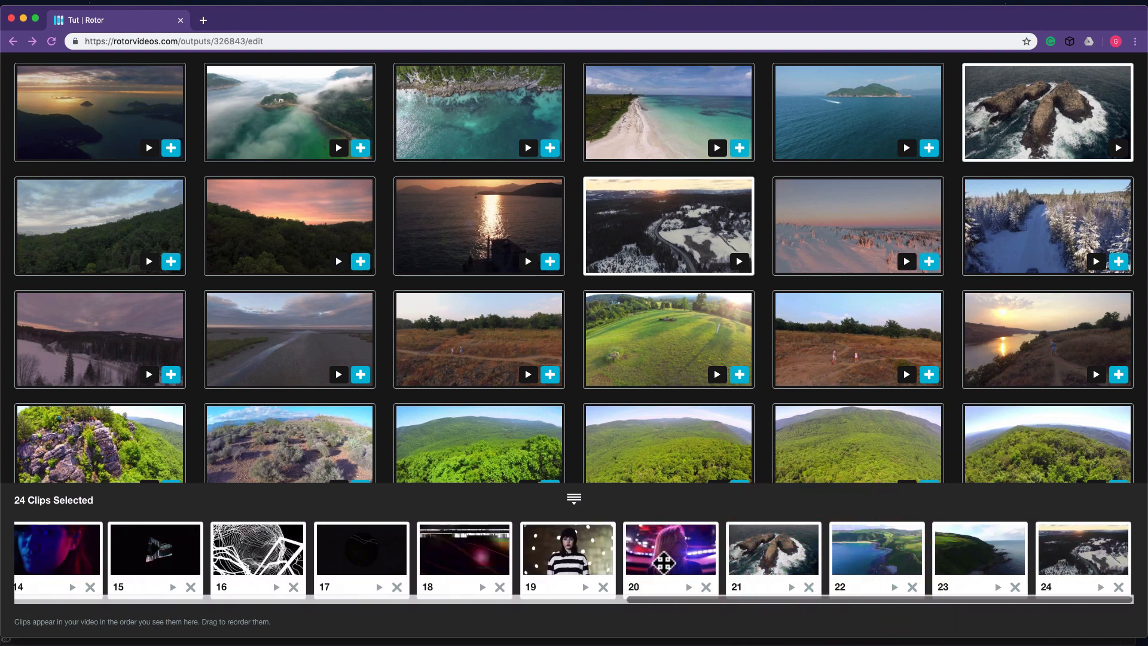
pyautogui.moveTo(564, 560); pyautogui.dragTo(1068, 557)
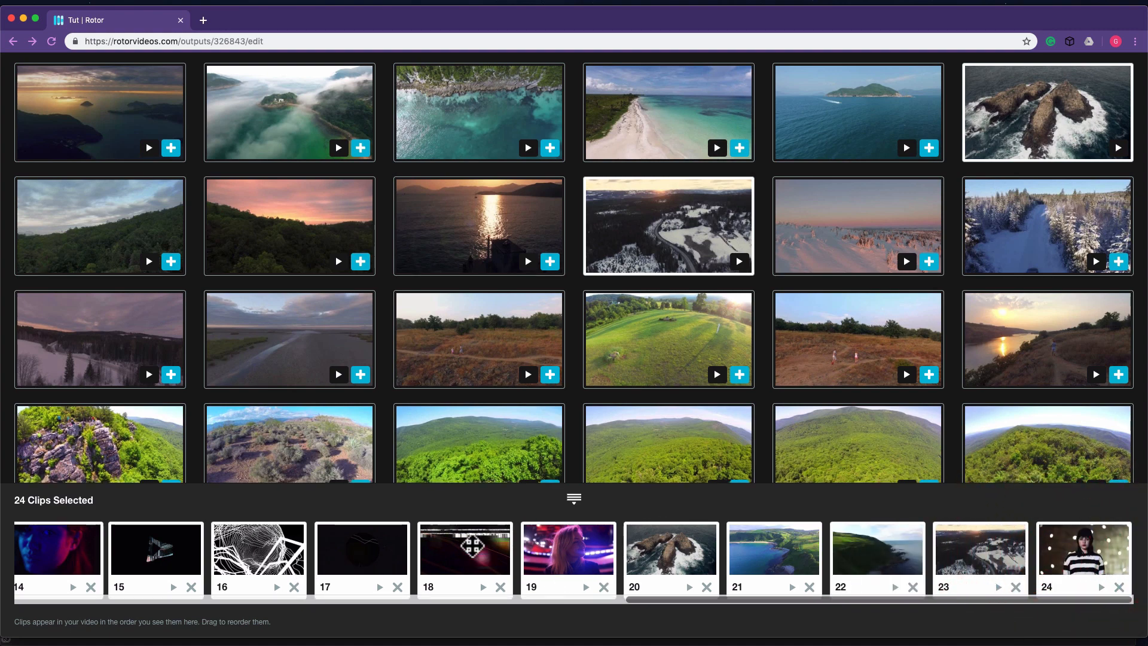
# Step: Finish the clip selection and generate a preview of the music video
pyautogui.scroll(2, 493, 311)
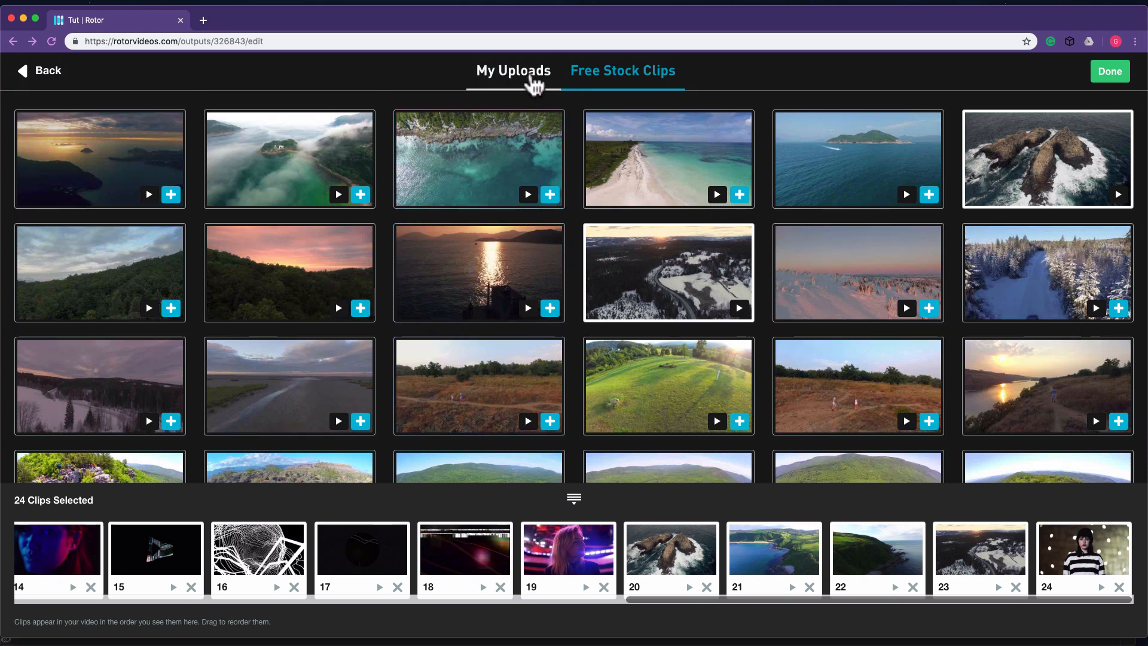
pyautogui.click(1110, 71)
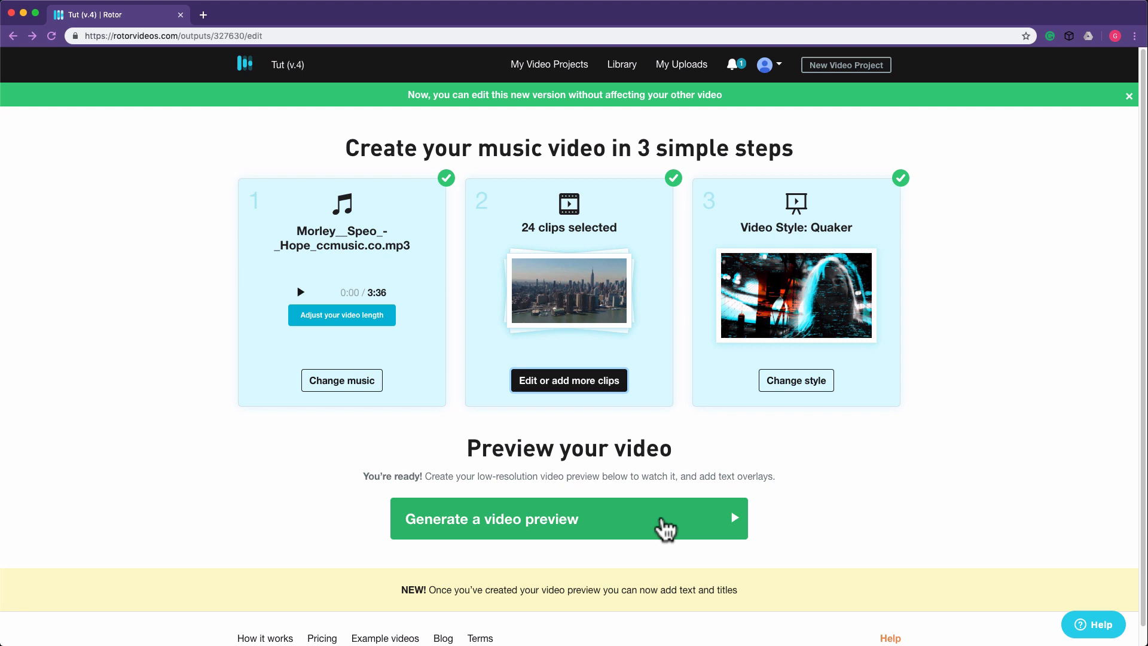
pyautogui.click(666, 529)
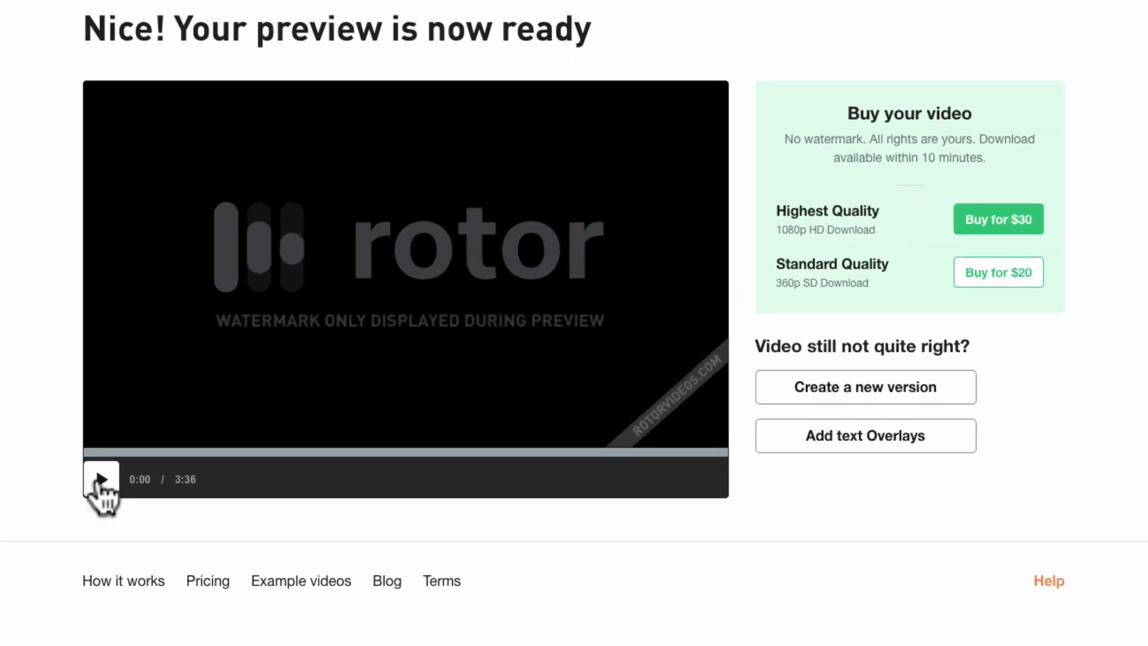
# Step: Play the generated preview, skipping ahead in it, and view the options for creating a new version without choosing one
pyautogui.click(254, 428)
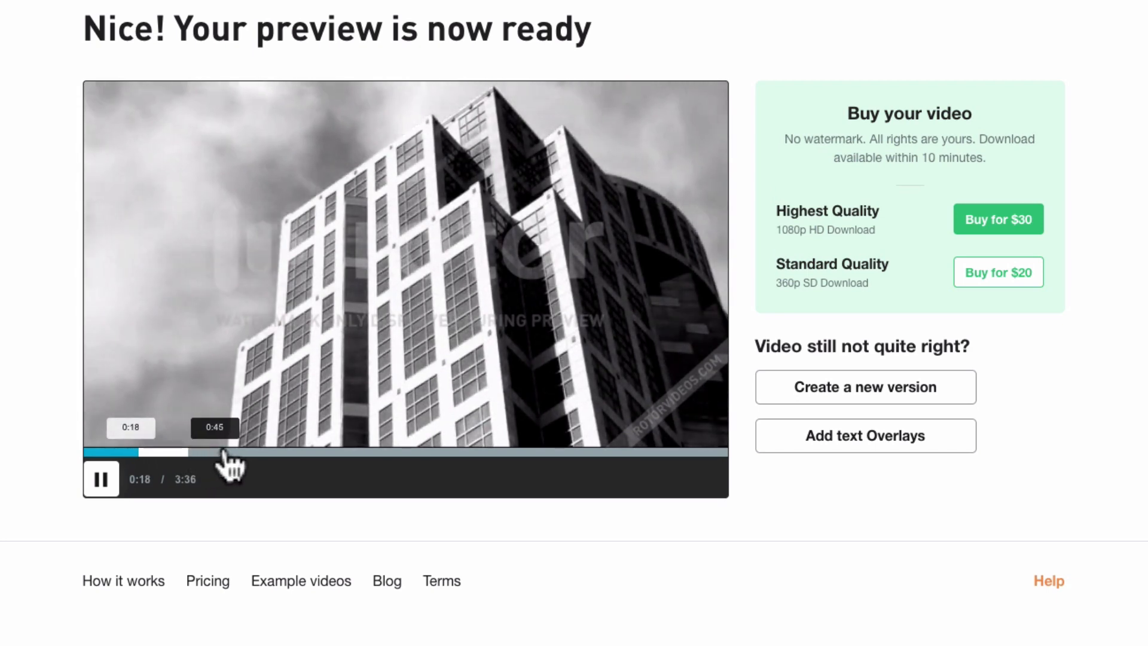
pyautogui.click(231, 453)
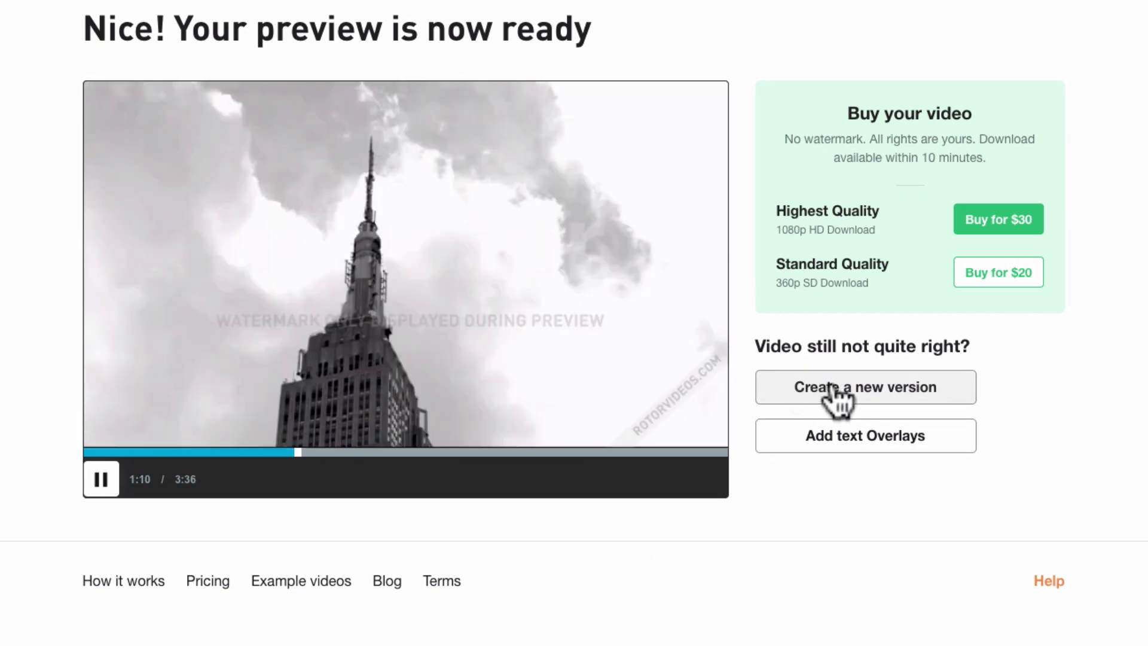
pyautogui.click(833, 387)
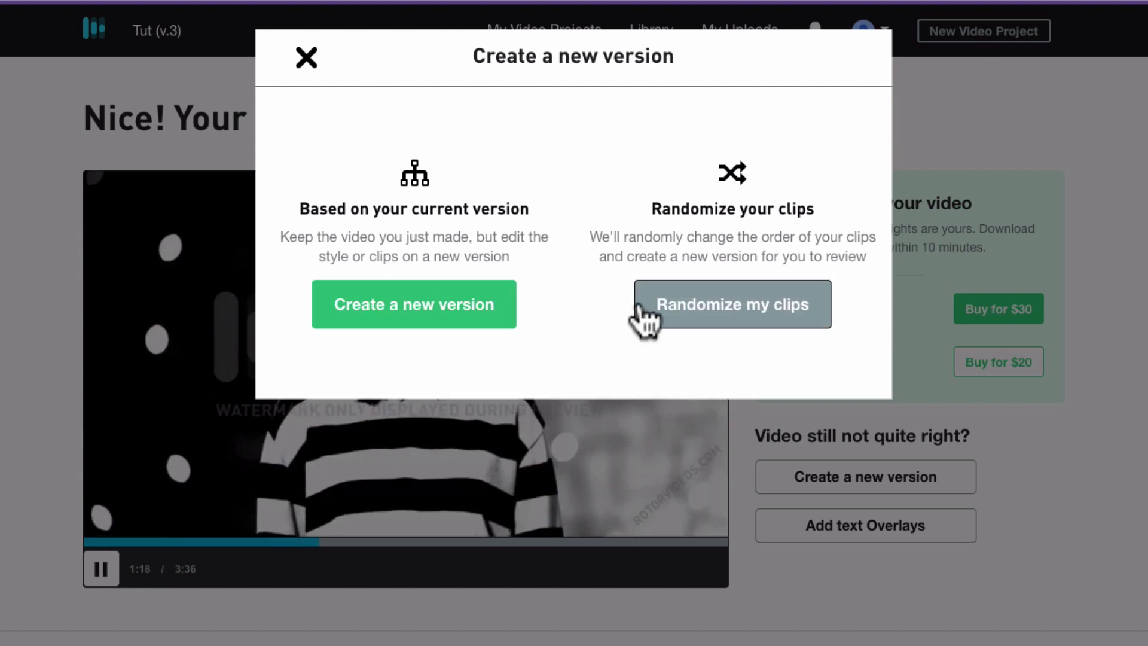
pyautogui.click(309, 59)
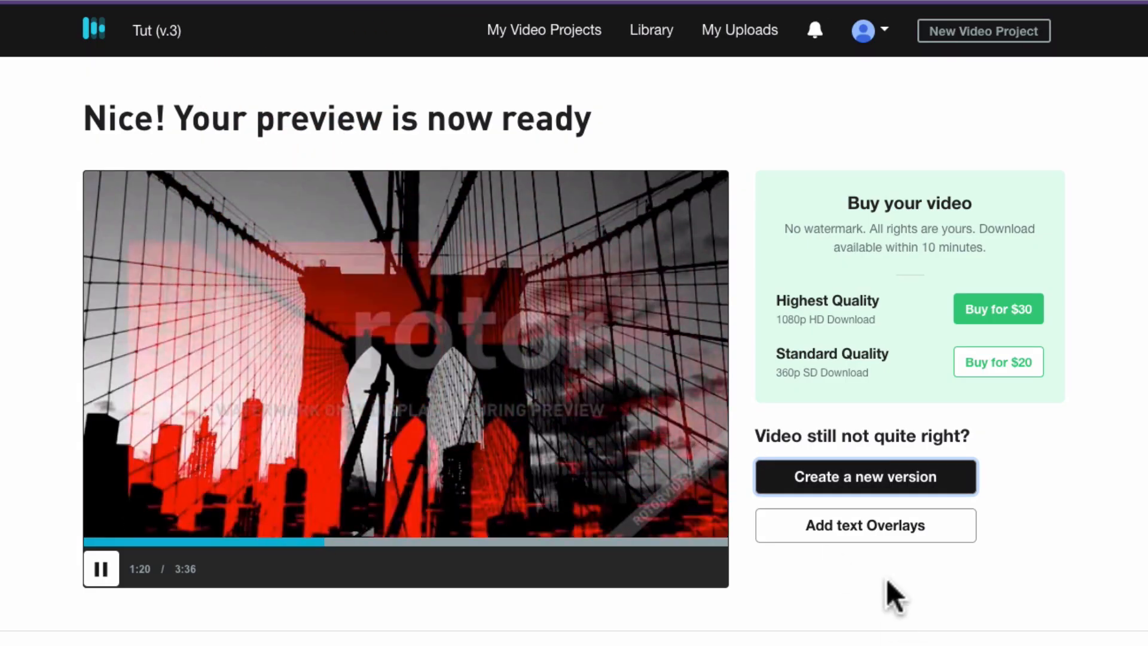